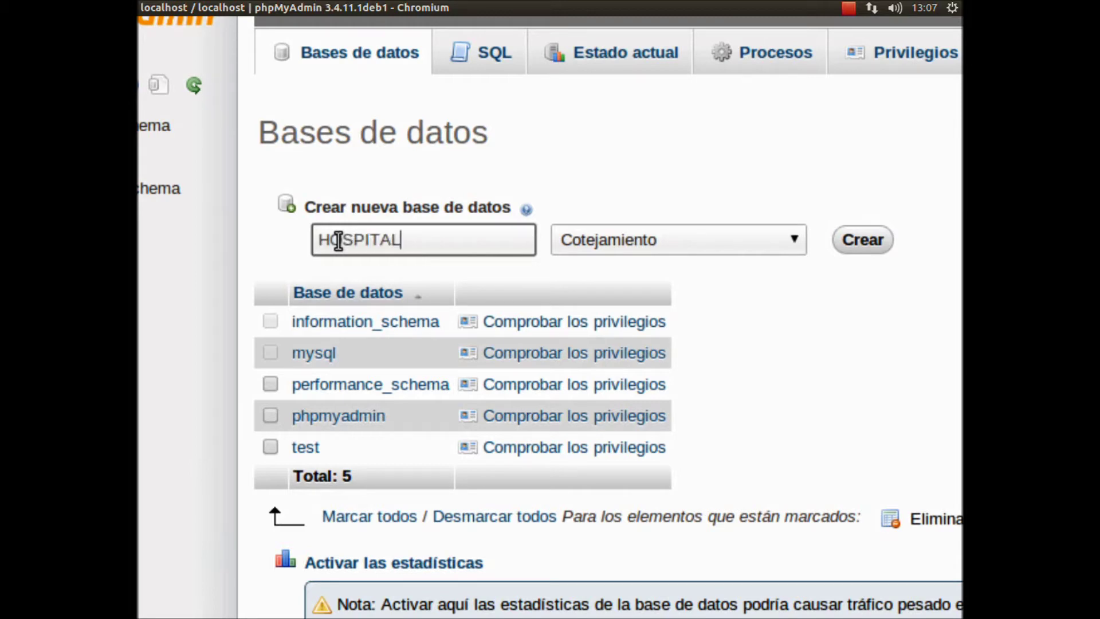
Set the collation of the new HOSPITAL database to utf8_spanish_ci.
{"action": "key", "text": "Tab"}
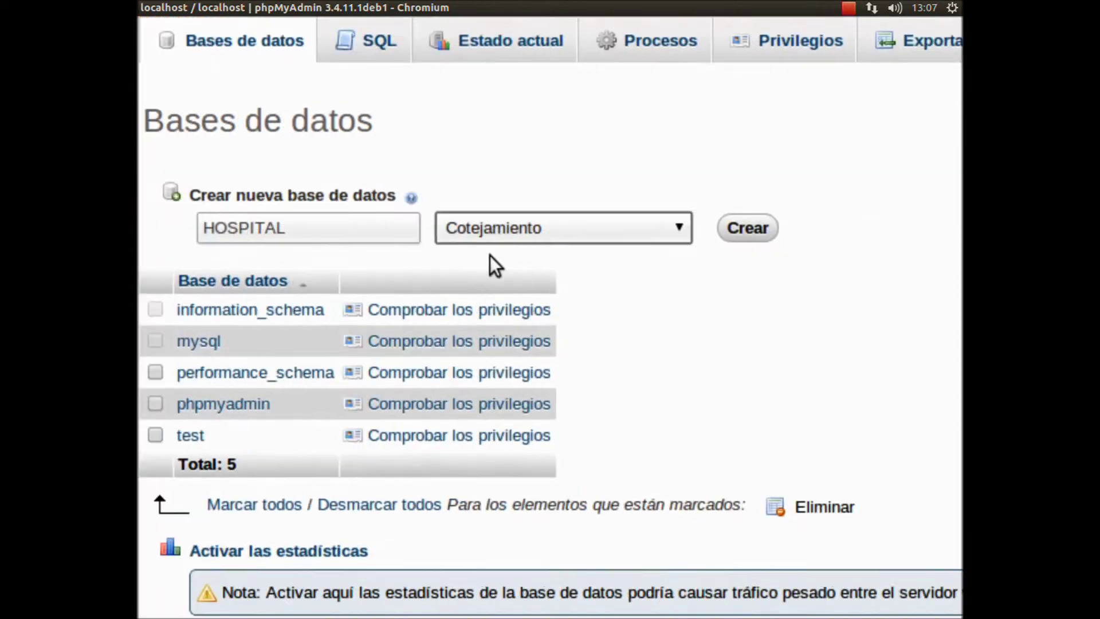
{"action": "left_click", "coordinate": [523, 245]}
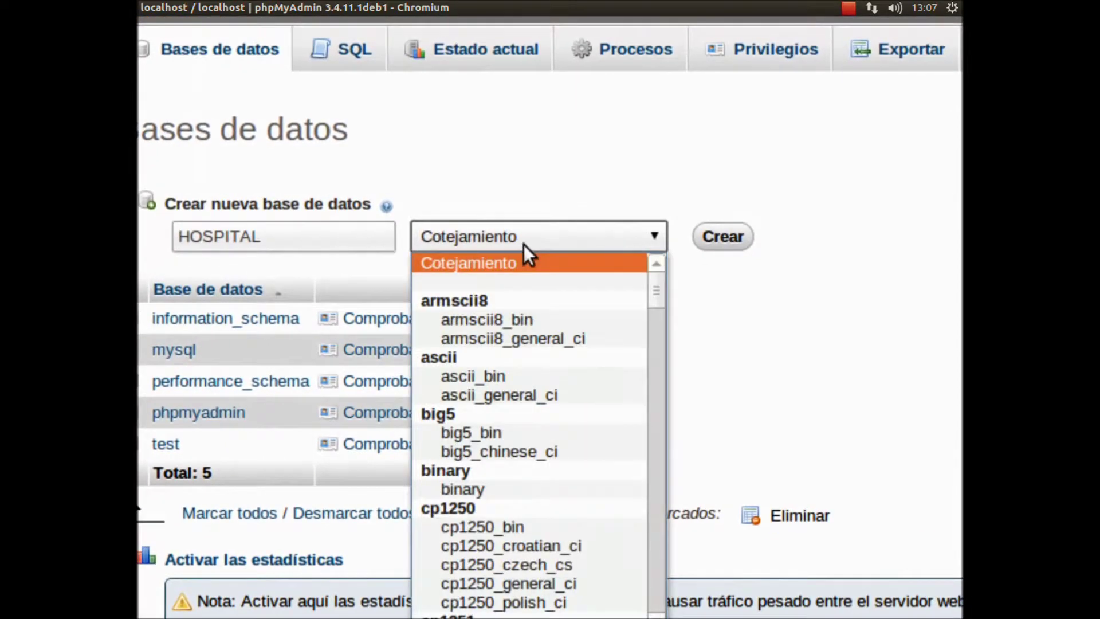
{"action": "key", "text": "Down"}
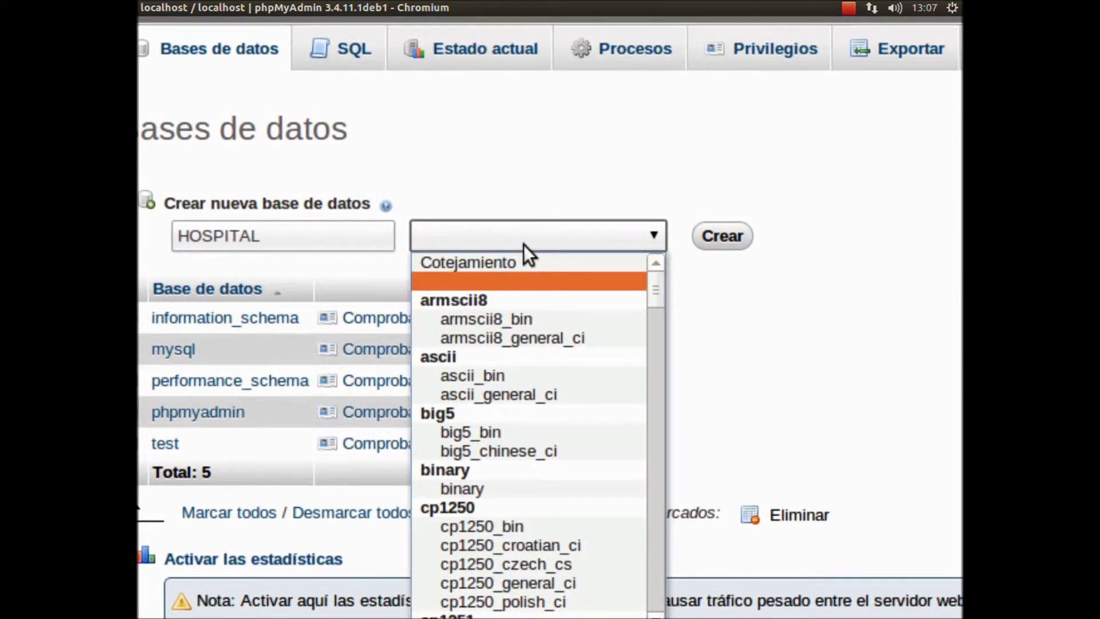
{"action": "key", "text": "Down"}
{"action": "key", "text": "Down"}
{"action": "key", "text": "Down"}
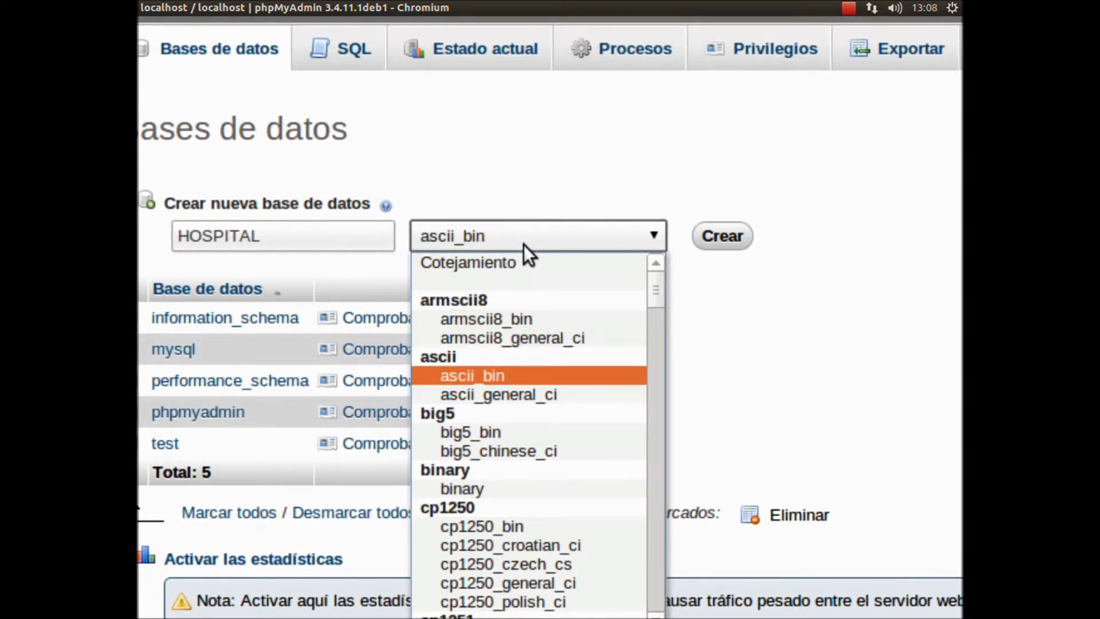
{"action": "key", "text": "Down"}
{"action": "key", "text": "Down"}
{"action": "key", "text": "Down"}
{"action": "key", "text": "Down"}
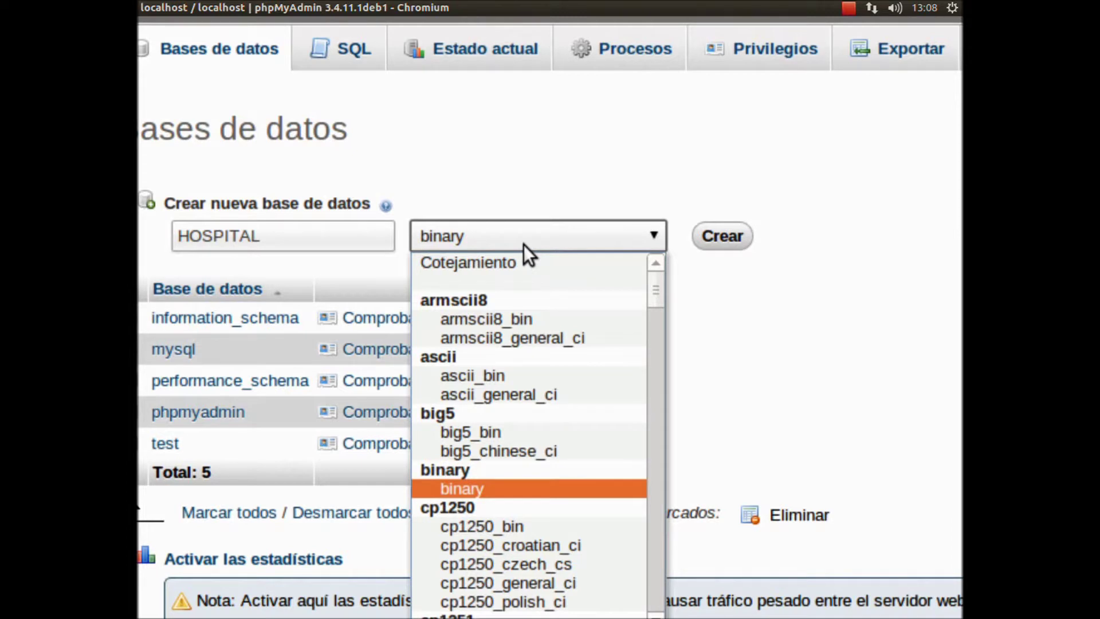
{"action": "key", "text": "Down"}
{"action": "key", "text": "Down"}
{"action": "key", "text": "Down"}
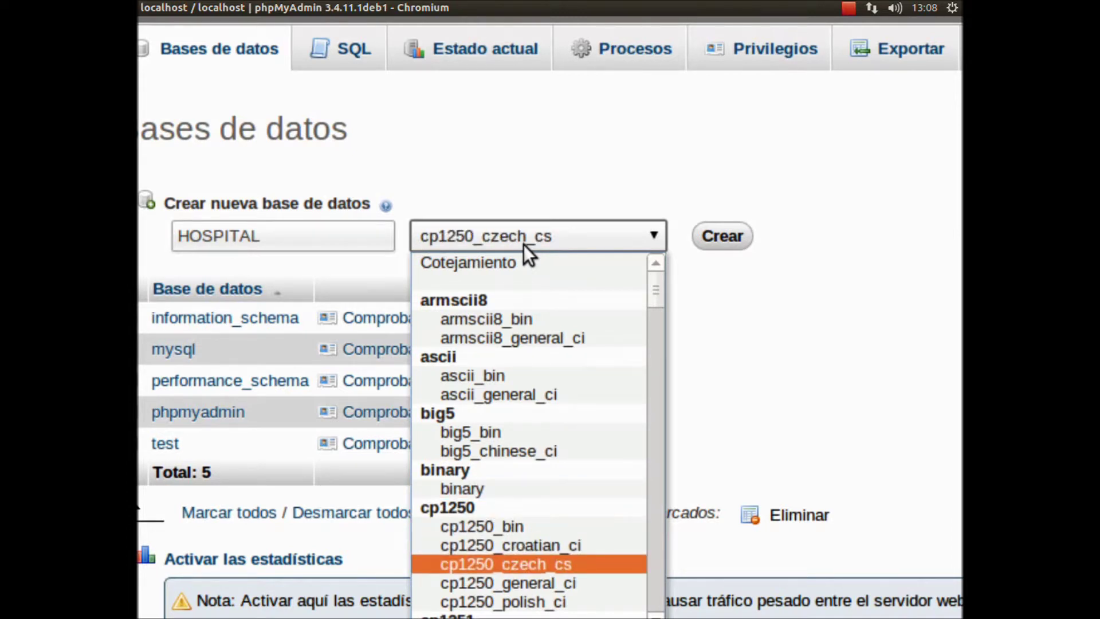
{"action": "key", "text": "Down"}
{"action": "key", "text": "Down"}
{"action": "key", "text": "Down"}
{"action": "key", "text": "Down"}
{"action": "key", "text": "Down"}
{"action": "key", "text": "Down"}
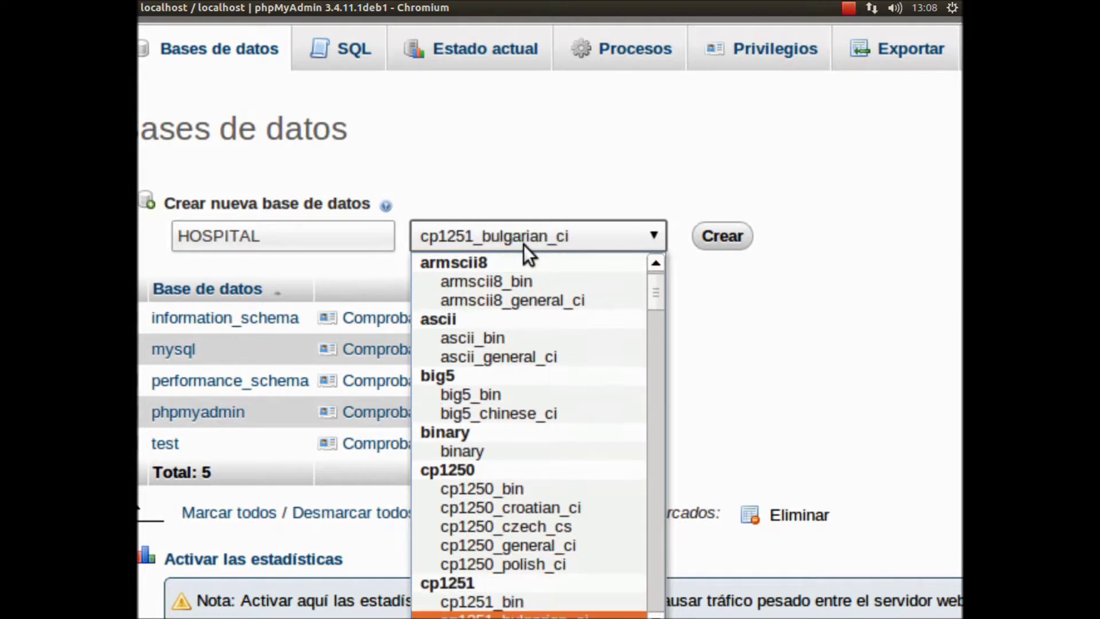
{"action": "key", "text": "Down"}
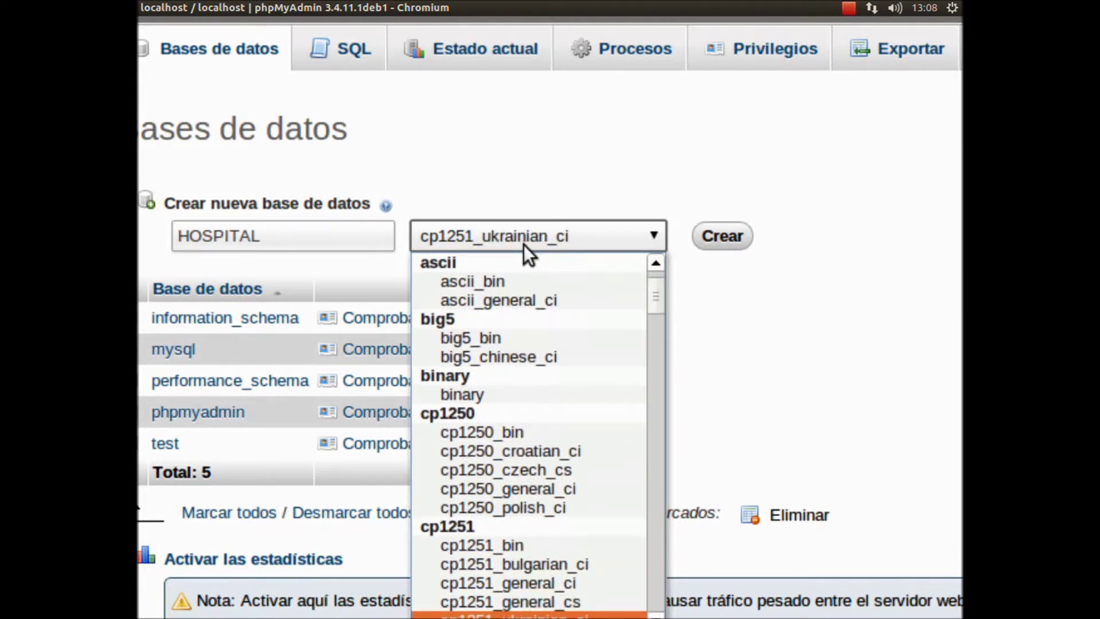
{"action": "key", "text": "Down"}
{"action": "key", "text": "Down"}
{"action": "key", "text": "Down"}
{"action": "key", "text": "Down"}
{"action": "key", "text": "Down"}
{"action": "key", "text": "Down"}
{"action": "key", "text": "Down"}
{"action": "key", "text": "Down"}
{"action": "key", "text": "Down"}
{"action": "key", "text": "Down"}
{"action": "key", "text": "Down"}
{"action": "key", "text": "Down"}
{"action": "key", "text": "Down"}
{"action": "key", "text": "Down"}
{"action": "key", "text": "Down"}
{"action": "key", "text": "Down"}
{"action": "key", "text": "Down"}
{"action": "key", "text": "Down"}
{"action": "key", "text": "Down"}
{"action": "key", "text": "Down"}
{"action": "key", "text": "Down"}
{"action": "key", "text": "Down"}
{"action": "key", "text": "Down"}
{"action": "key", "text": "Down"}
{"action": "key", "text": "Down"}
{"action": "key", "text": "Down"}
{"action": "key", "text": "Down"}
{"action": "key", "text": "Down"}
{"action": "key", "text": "Down"}
{"action": "key", "text": "Down"}
{"action": "key", "text": "Down"}
{"action": "key", "text": "Down"}
{"action": "key", "text": "Down"}
{"action": "key", "text": "Down"}
{"action": "key", "text": "Down"}
{"action": "key", "text": "Down"}
{"action": "key", "text": "Down"}
{"action": "key", "text": "Down"}
{"action": "key", "text": "Down"}
{"action": "key", "text": "Down"}
{"action": "key", "text": "Down"}
{"action": "key", "text": "Down"}
{"action": "key", "text": "Down"}
{"action": "key", "text": "Down"}
{"action": "key", "text": "Down"}
{"action": "key", "text": "Down"}
{"action": "key", "text": "Down"}
{"action": "key", "text": "Down"}
{"action": "key", "text": "Down"}
{"action": "key", "text": "Down"}
{"action": "key", "text": "Down"}
{"action": "key", "text": "Down"}
{"action": "key", "text": "Down"}
{"action": "key", "text": "Down"}
{"action": "key", "text": "Down"}
{"action": "key", "text": "Down"}
{"action": "key", "text": "Down"}
{"action": "key", "text": "Down"}
{"action": "key", "text": "Down"}
{"action": "key", "text": "Down"}
{"action": "key", "text": "Down"}
{"action": "key", "text": "Down"}
{"action": "key", "text": "Down"}
{"action": "key", "text": "Down"}
{"action": "key", "text": "Down"}
{"action": "key", "text": "Down"}
{"action": "key", "text": "Down"}
{"action": "key", "text": "Down"}
{"action": "key", "text": "Down"}
{"action": "key", "text": "Down"}
{"action": "key", "text": "Down"}
{"action": "key", "text": "Down"}
{"action": "key", "text": "Down"}
{"action": "key", "text": "Down"}
{"action": "key", "text": "Down"}
{"action": "key", "text": "Down"}
{"action": "key", "text": "Down"}
{"action": "key", "text": "Down"}
{"action": "key", "text": "Down"}
{"action": "key", "text": "Down"}
{"action": "key", "text": "Down"}
{"action": "key", "text": "Down"}
{"action": "key", "text": "Down"}
{"action": "key", "text": "Down"}
{"action": "key", "text": "Down"}
{"action": "key", "text": "Down"}
{"action": "key", "text": "Down"}
{"action": "key", "text": "Down"}
{"action": "key", "text": "Down"}
{"action": "key", "text": "Down"}
{"action": "key", "text": "Down"}
{"action": "key", "text": "Down"}
{"action": "key", "text": "Down"}
{"action": "key", "text": "Down"}
{"action": "key", "text": "Down"}
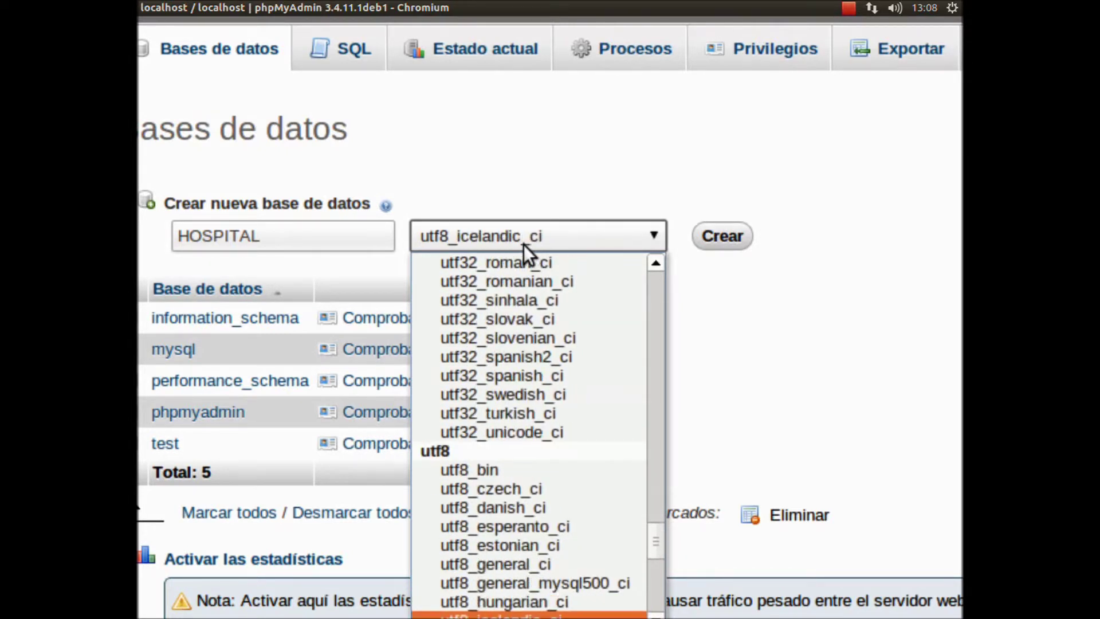
{"action": "key", "text": "Down"}
{"action": "key", "text": "Down"}
{"action": "key", "text": "Down"}
{"action": "key", "text": "Down"}
{"action": "key", "text": "Down"}
{"action": "key", "text": "Down"}
{"action": "key", "text": "Down"}
{"action": "key", "text": "Down"}
{"action": "key", "text": "Down"}
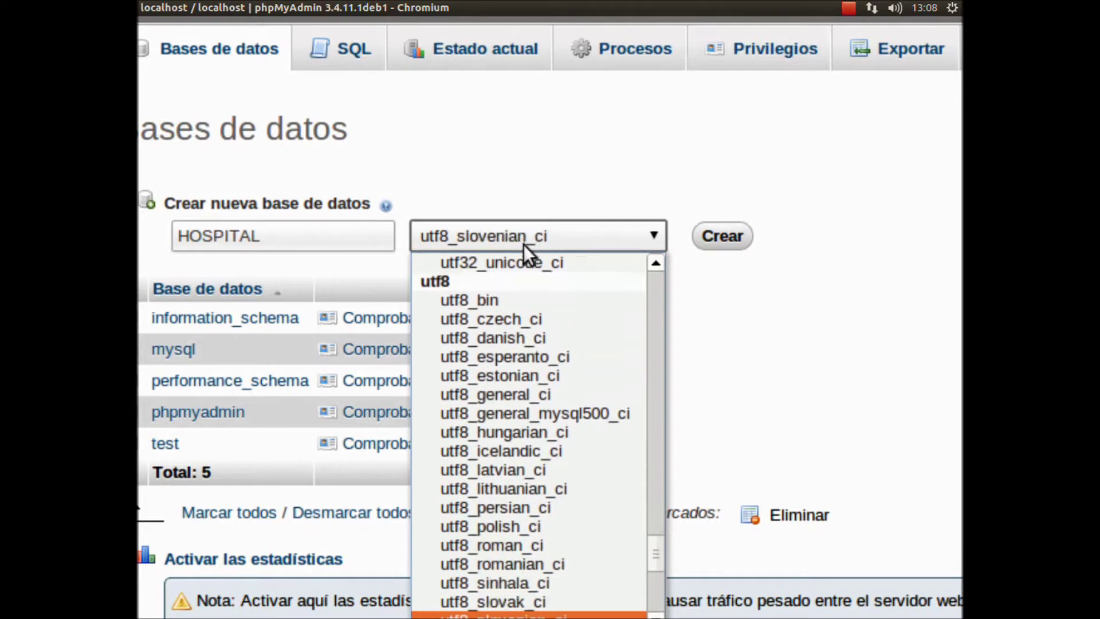
{"action": "key", "text": "Down"}
{"action": "key", "text": "Down"}
{"action": "key", "text": "Up"}
{"action": "key", "text": "Down"}
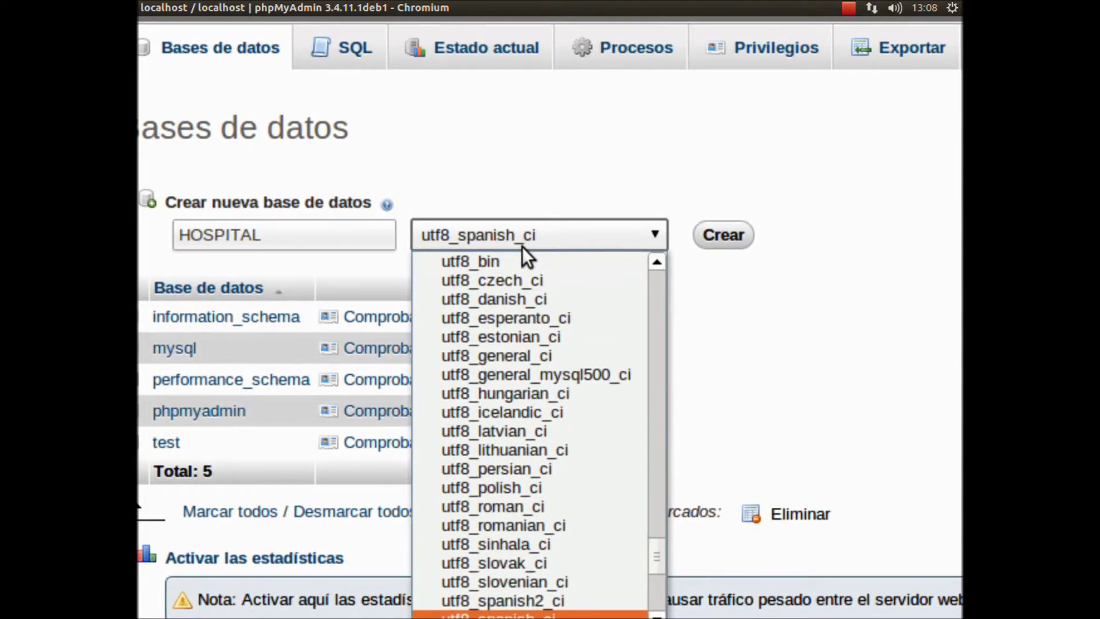
{"action": "key", "text": "Return"}
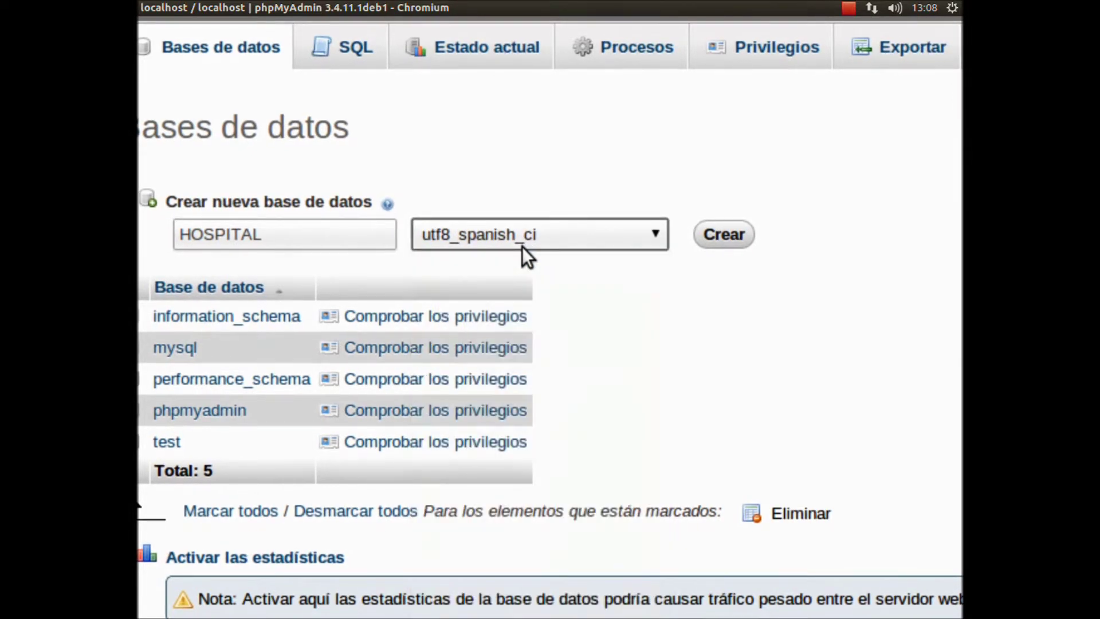
Create the HOSPITAL database and open it.
{"action": "scroll", "coordinate": [520, 249], "scroll_direction": "right", "scroll_amount": 2}
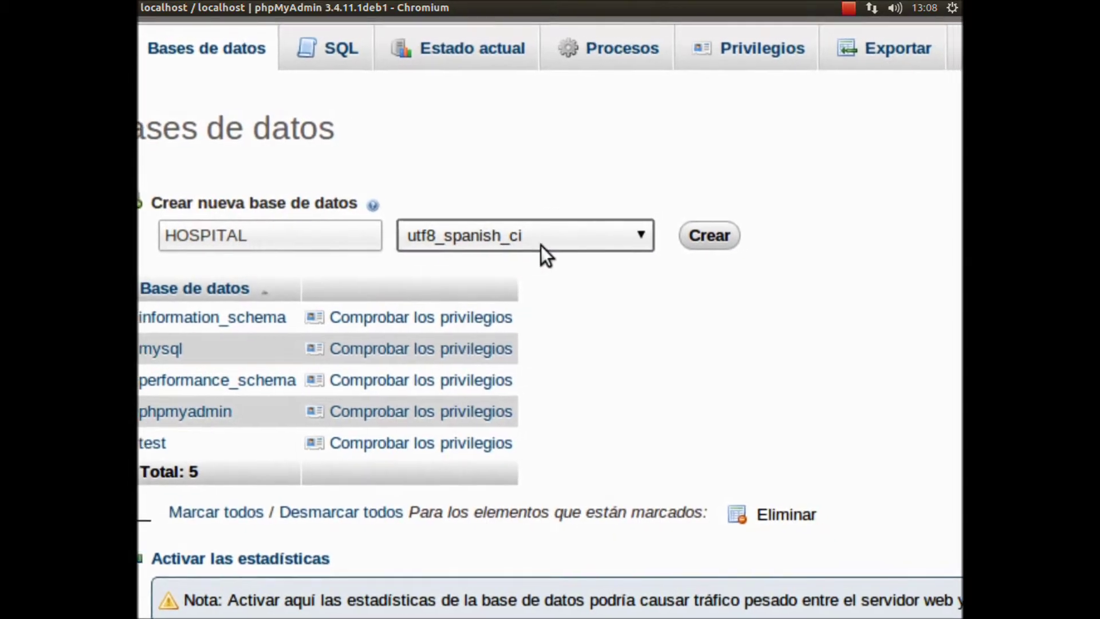
{"action": "scroll", "coordinate": [573, 247], "scroll_direction": "right", "scroll_amount": 3}
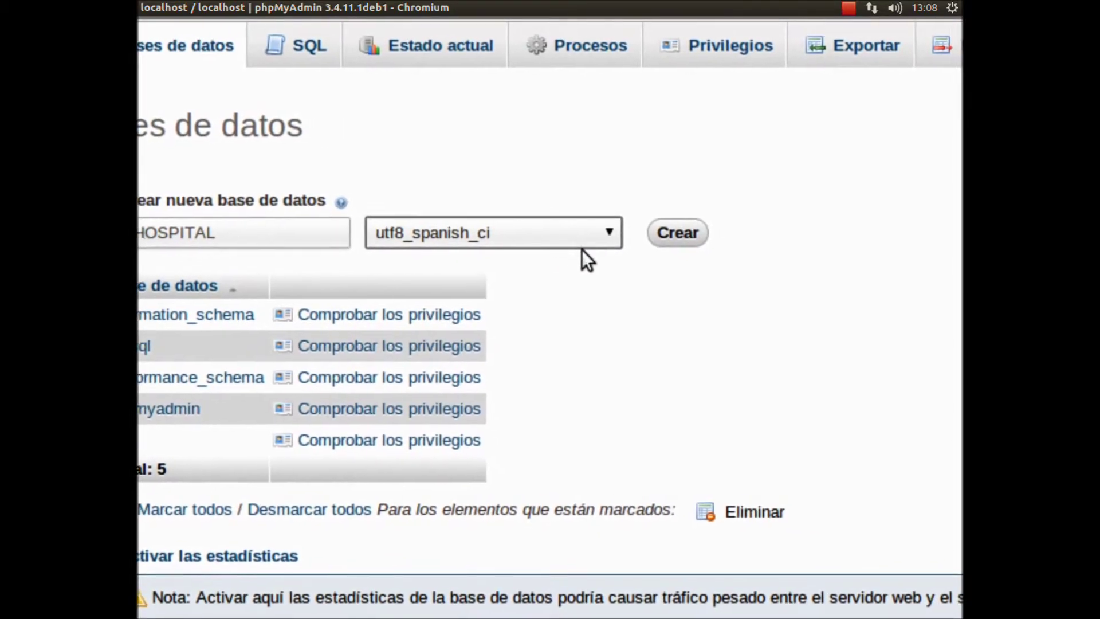
{"action": "left_click", "coordinate": [631, 250]}
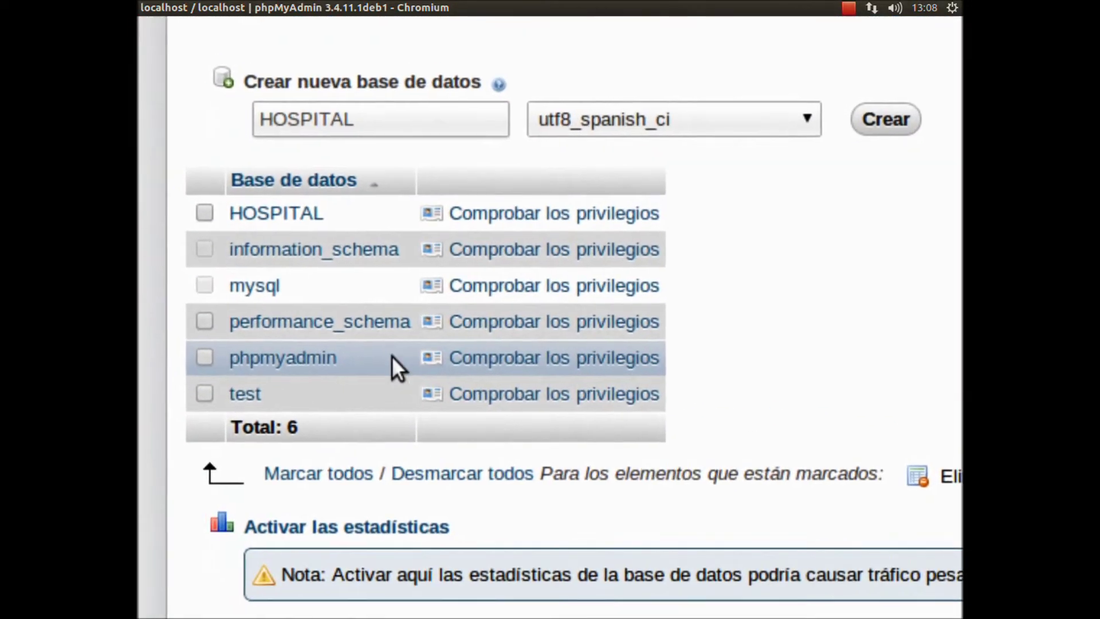
{"action": "scroll", "coordinate": [388, 349], "scroll_direction": "up", "scroll_amount": 2}
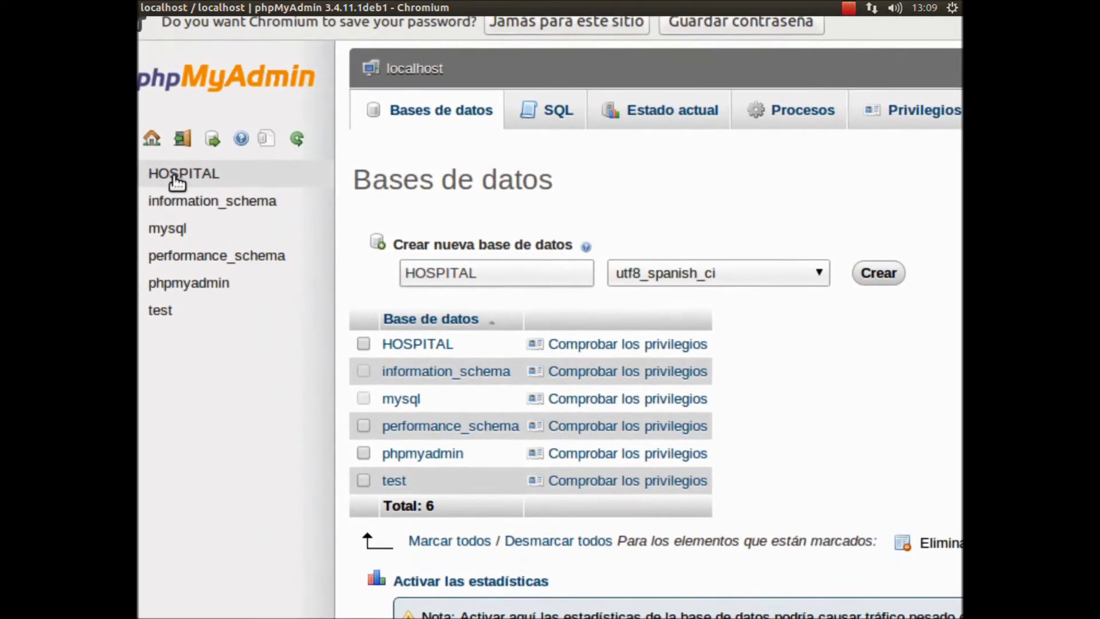
{"action": "left_click", "coordinate": [176, 175]}
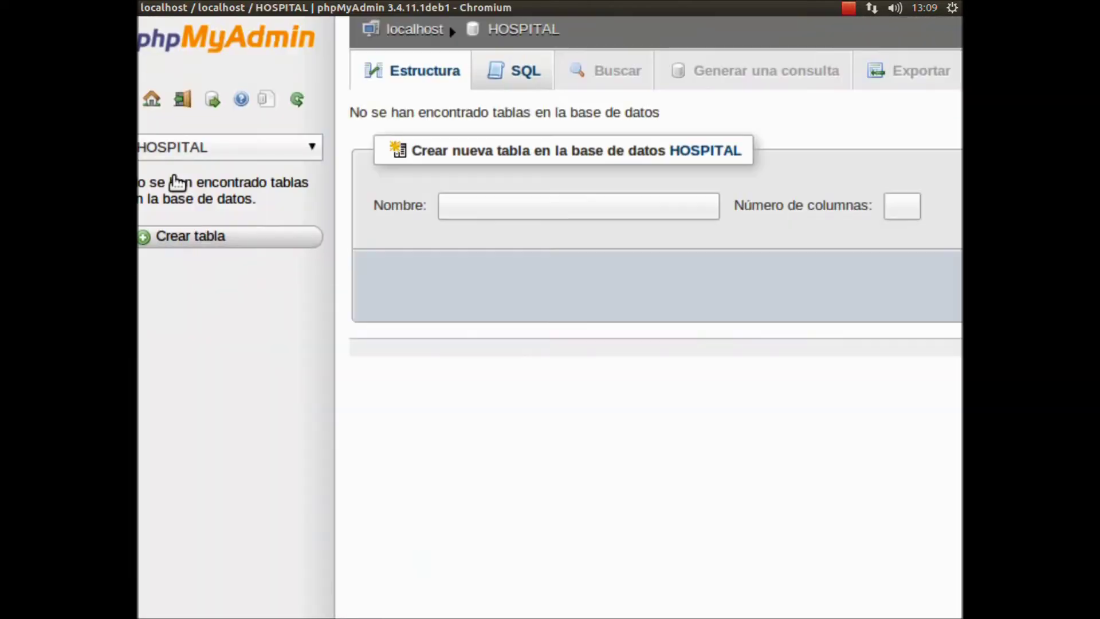
Start a new table named ESPECIALIDAD with 3 columns in the HOSPITAL database.
{"action": "scroll", "coordinate": [176, 181], "scroll_direction": "right", "scroll_amount": 4}
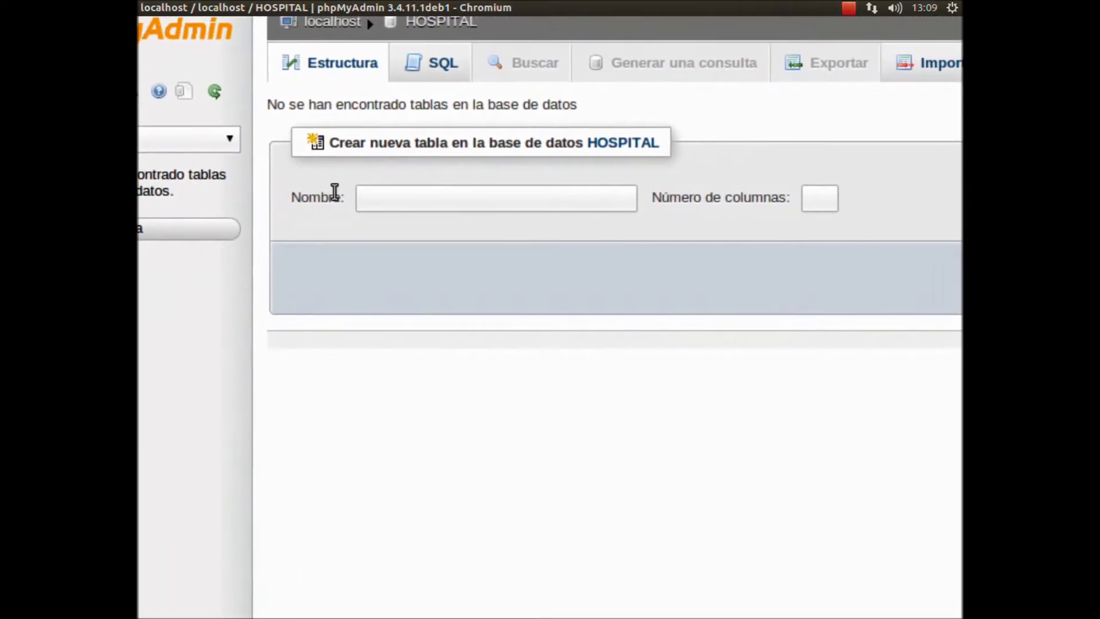
{"action": "left_click", "coordinate": [367, 196]}
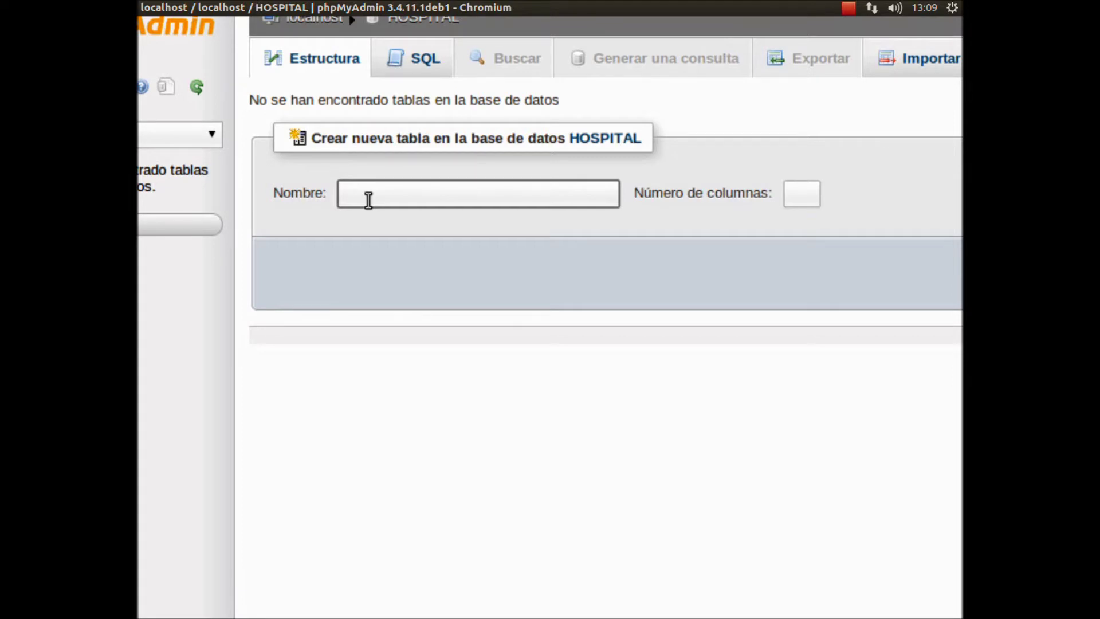
{"action": "type", "text": "ESPECIALIDAD"}
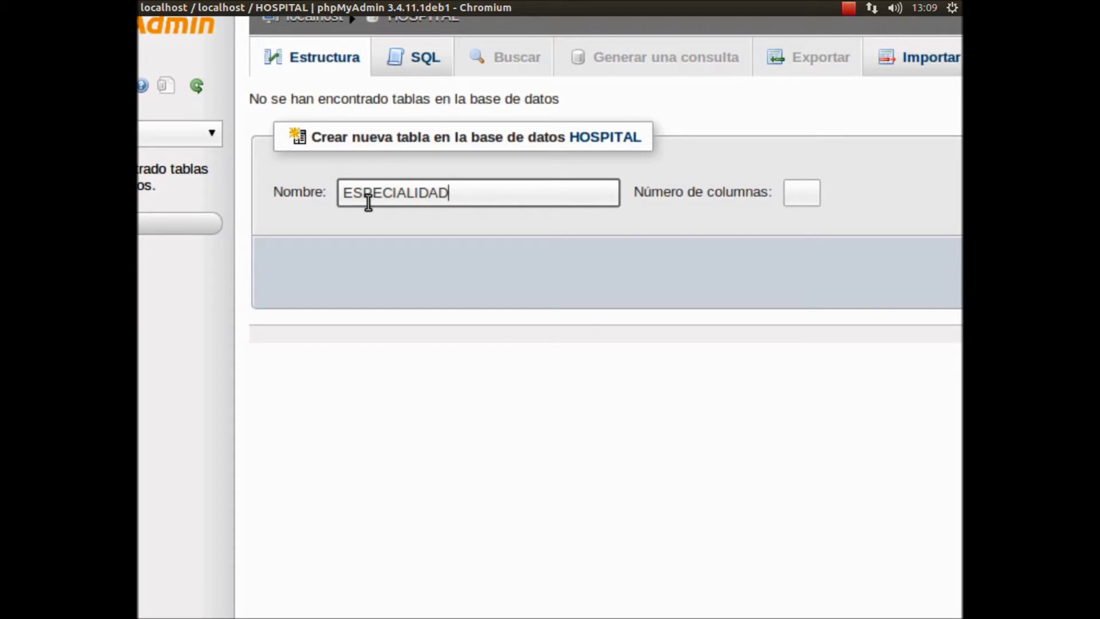
{"action": "key", "text": "Tab"}
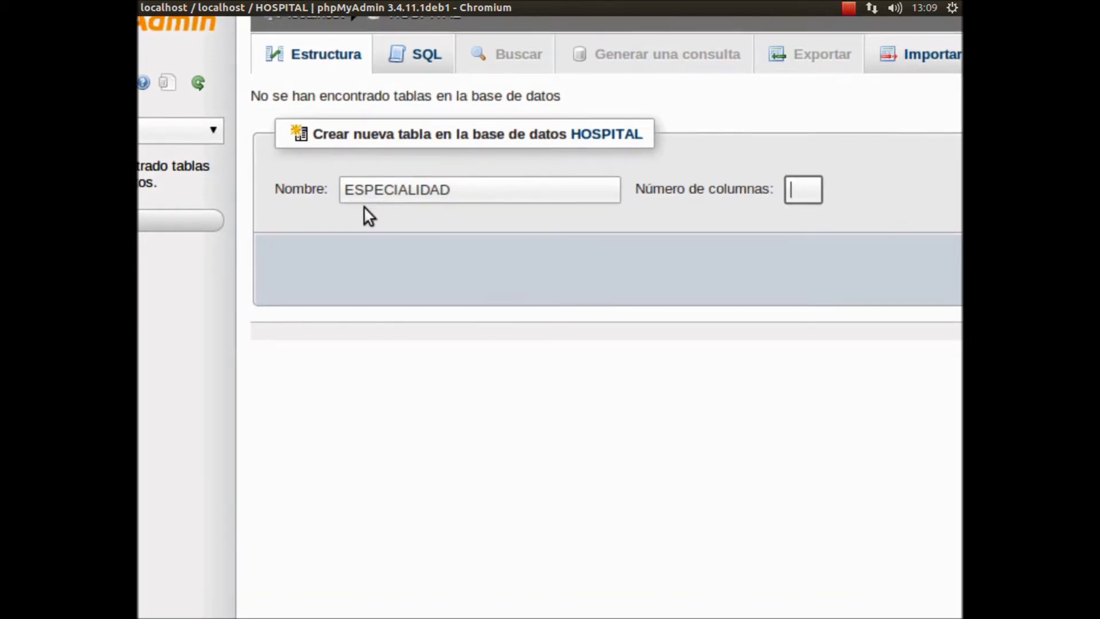
{"action": "scroll", "coordinate": [375, 208], "scroll_direction": "right", "scroll_amount": 5}
{"action": "scroll", "coordinate": [636, 205], "scroll_direction": "right", "scroll_amount": 2}
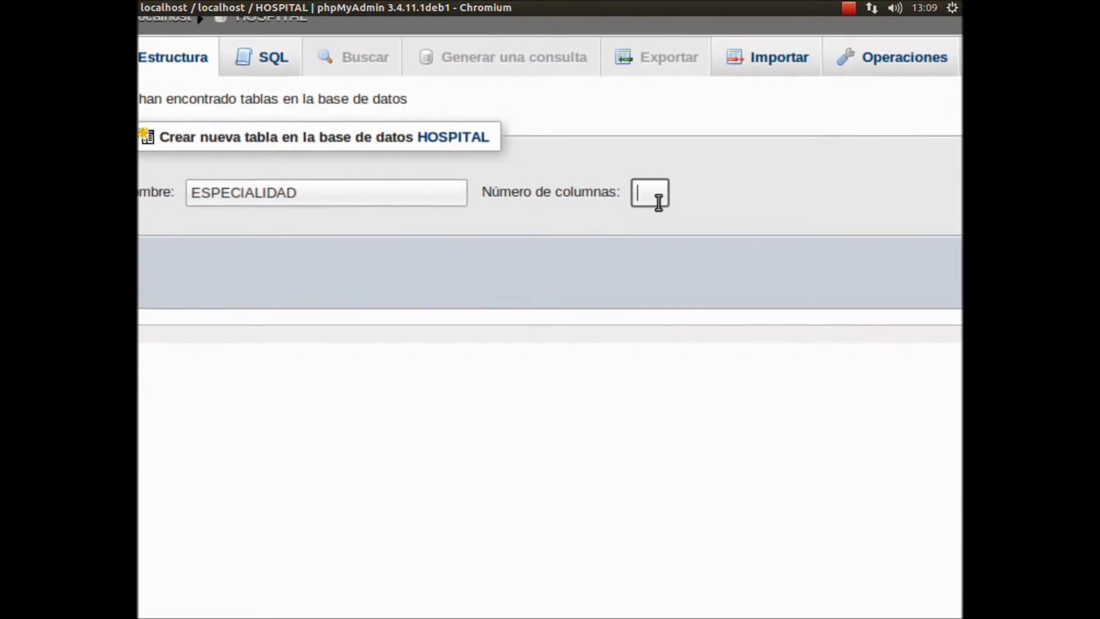
{"action": "scroll", "coordinate": [659, 198], "scroll_direction": "right", "scroll_amount": 1}
{"action": "scroll", "coordinate": [662, 198], "scroll_direction": "left", "scroll_amount": 1}
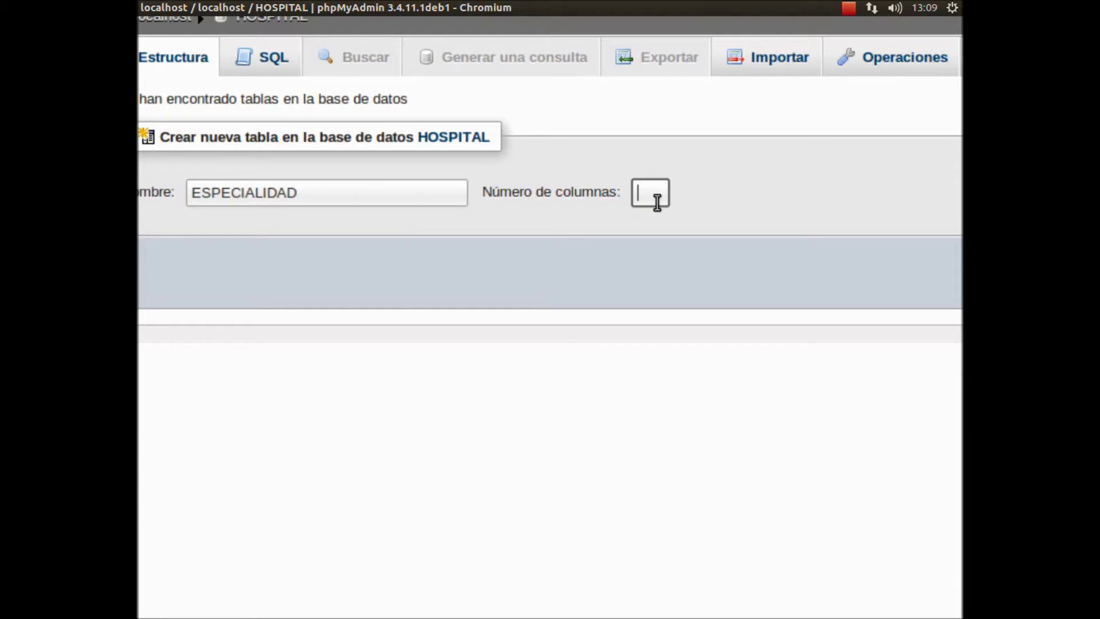
{"action": "type", "text": "3"}
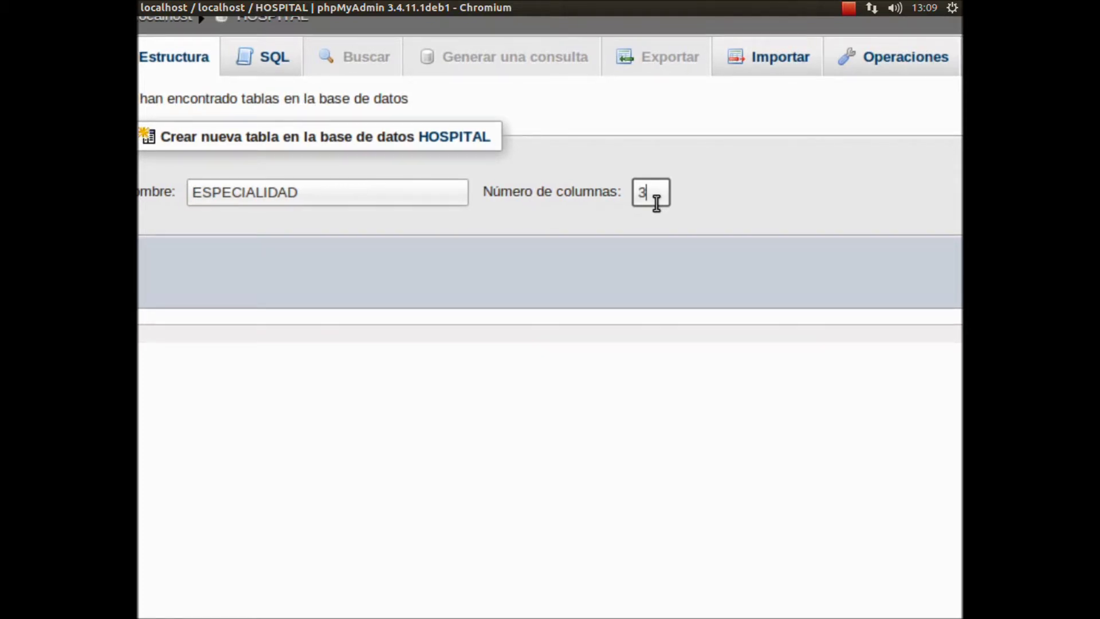
{"action": "scroll", "coordinate": [687, 204], "scroll_direction": "right", "scroll_amount": 5}
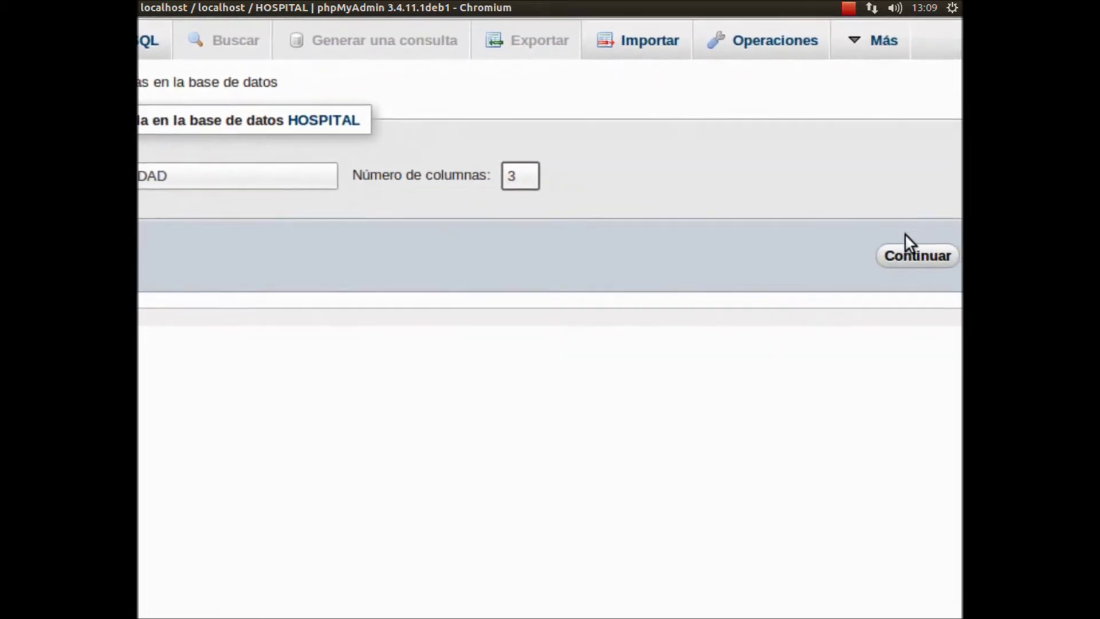
{"action": "left_click", "coordinate": [914, 253]}
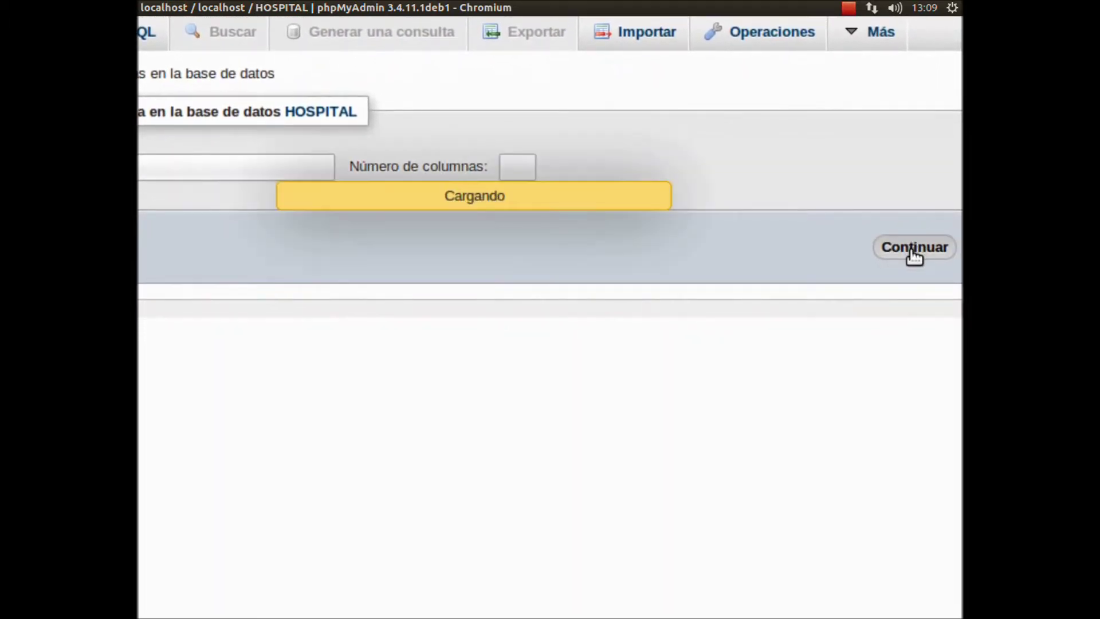
Name the first column of the ESPECIALIDAD table Id_especilidad.
{"action": "scroll", "coordinate": [909, 258], "scroll_direction": "left", "scroll_amount": 5}
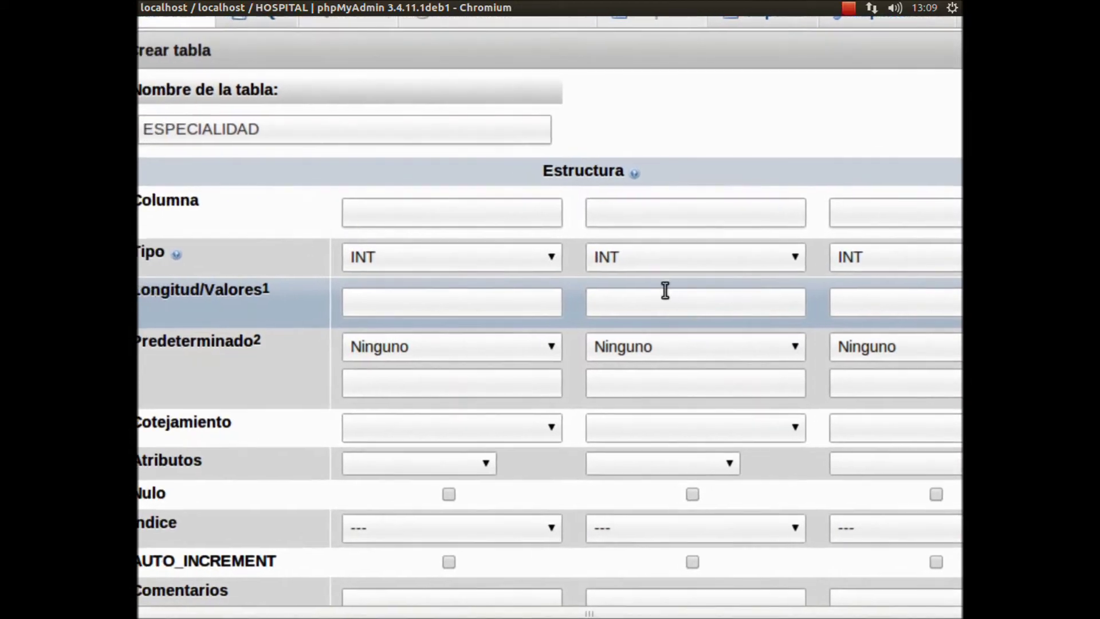
{"action": "scroll", "coordinate": [665, 290], "scroll_direction": "left", "scroll_amount": 4}
{"action": "scroll", "coordinate": [559, 292], "scroll_direction": "up", "scroll_amount": 1}
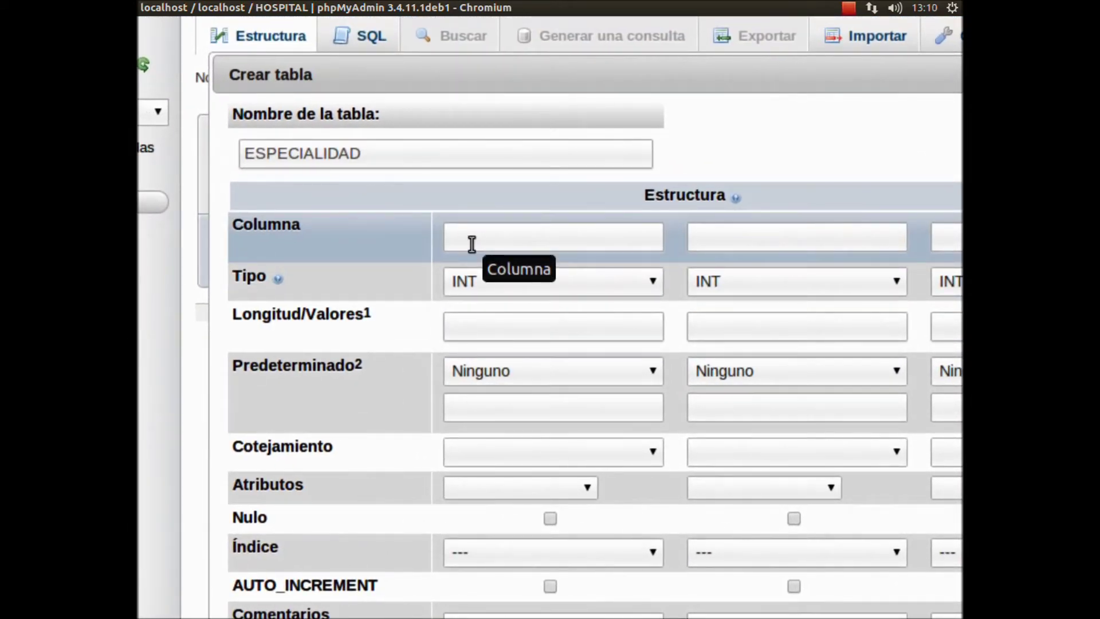
{"action": "left_click", "coordinate": [472, 244]}
{"action": "type", "text": "I"}
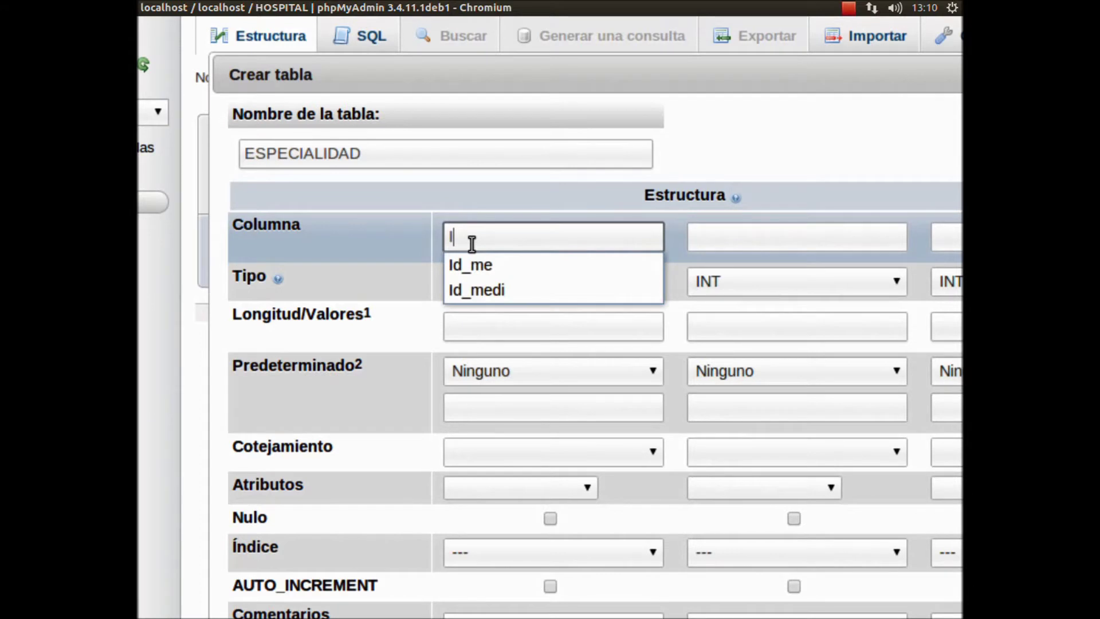
{"action": "type", "text": "d"}
{"action": "key", "text": "BackSpace"}
{"action": "type", "text": "dE"}
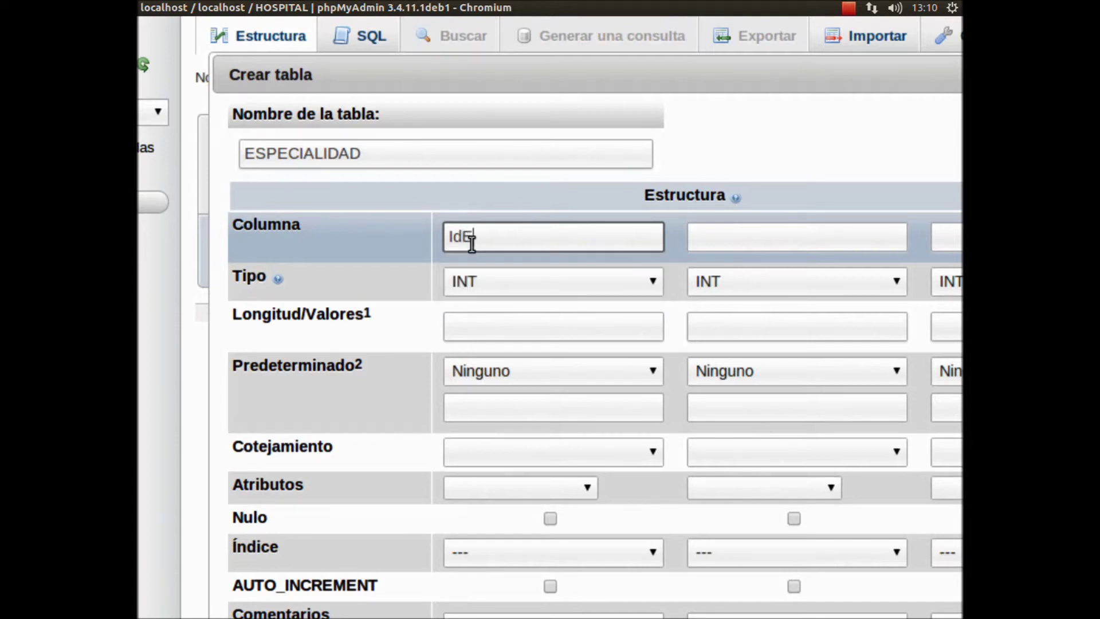
{"action": "key", "text": "BackSpace"}
{"action": "type", "text": "_espṕ"}
{"action": "key", "text": "BackSpace"}
{"action": "type", "text": "ecilidad"}
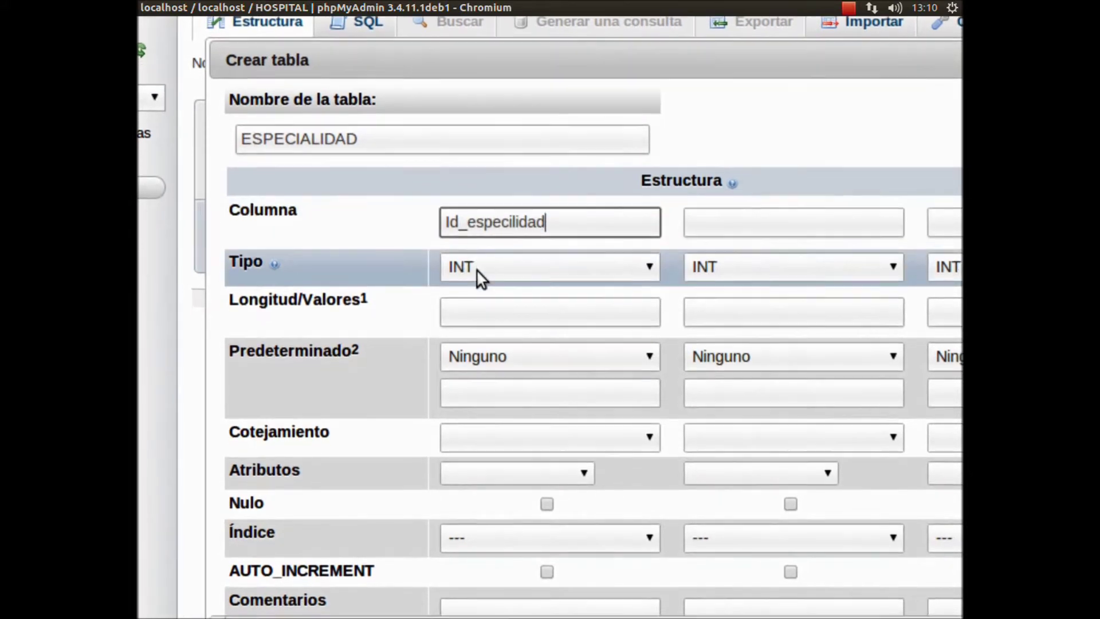
Keep INT as the type of the Id_especilidad column and set its length to 12.
{"action": "left_click", "coordinate": [476, 270]}
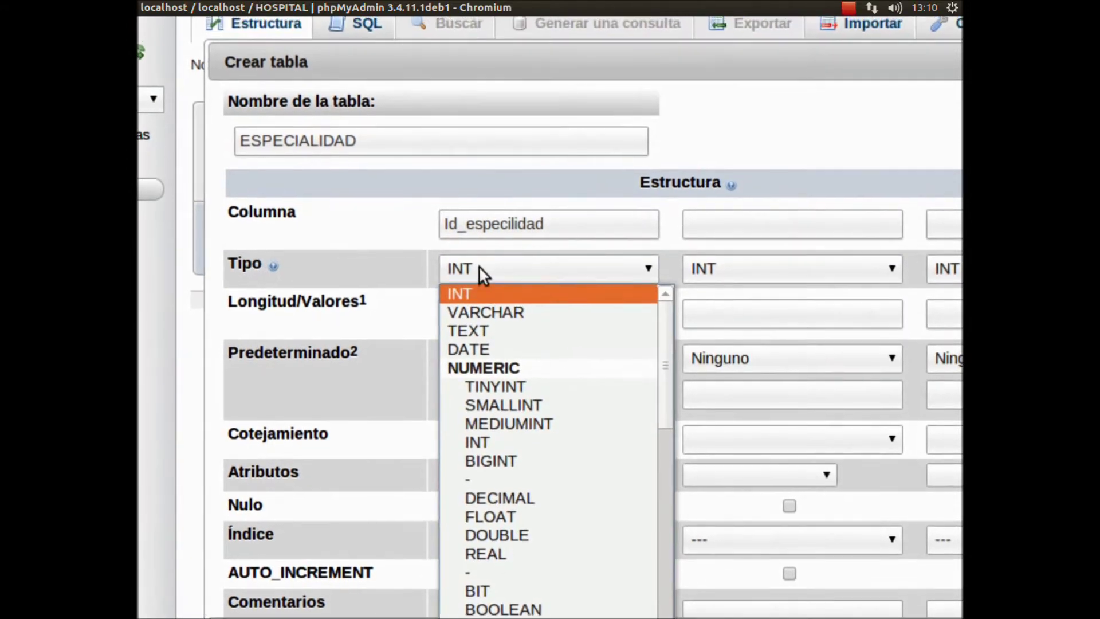
{"action": "left_click", "coordinate": [479, 267]}
{"action": "left_click", "coordinate": [493, 295]}
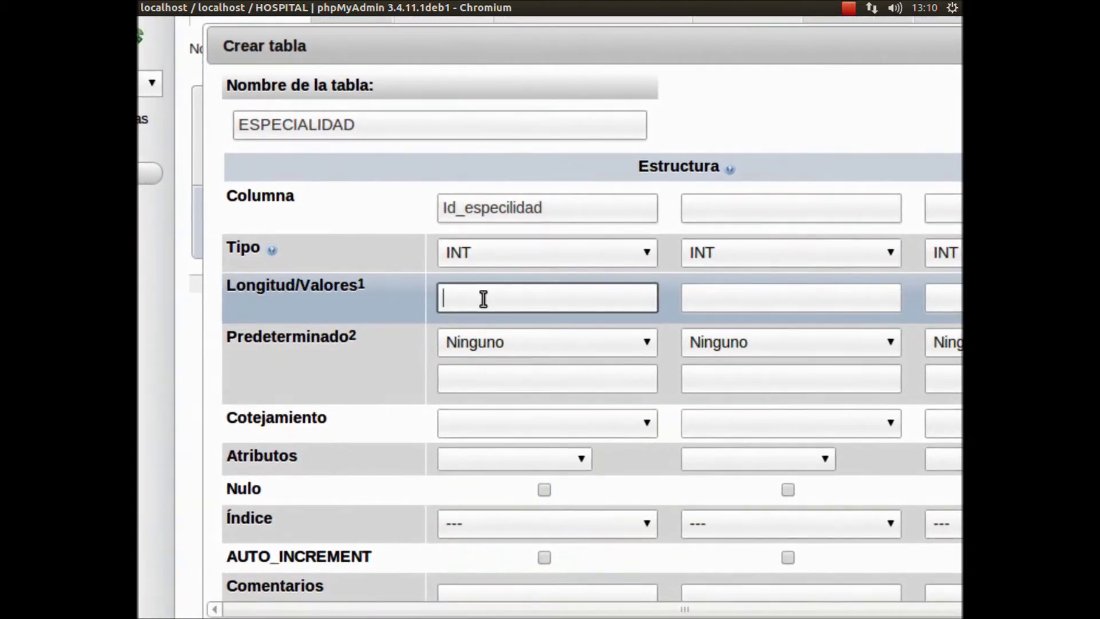
{"action": "type", "text": "1"}
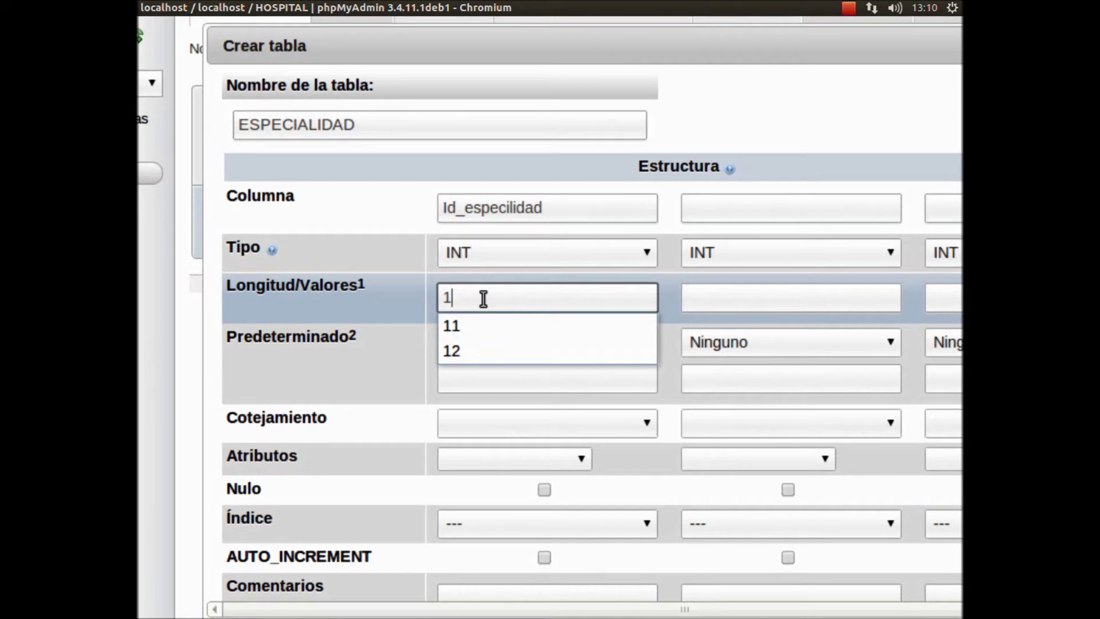
{"action": "type", "text": "2"}
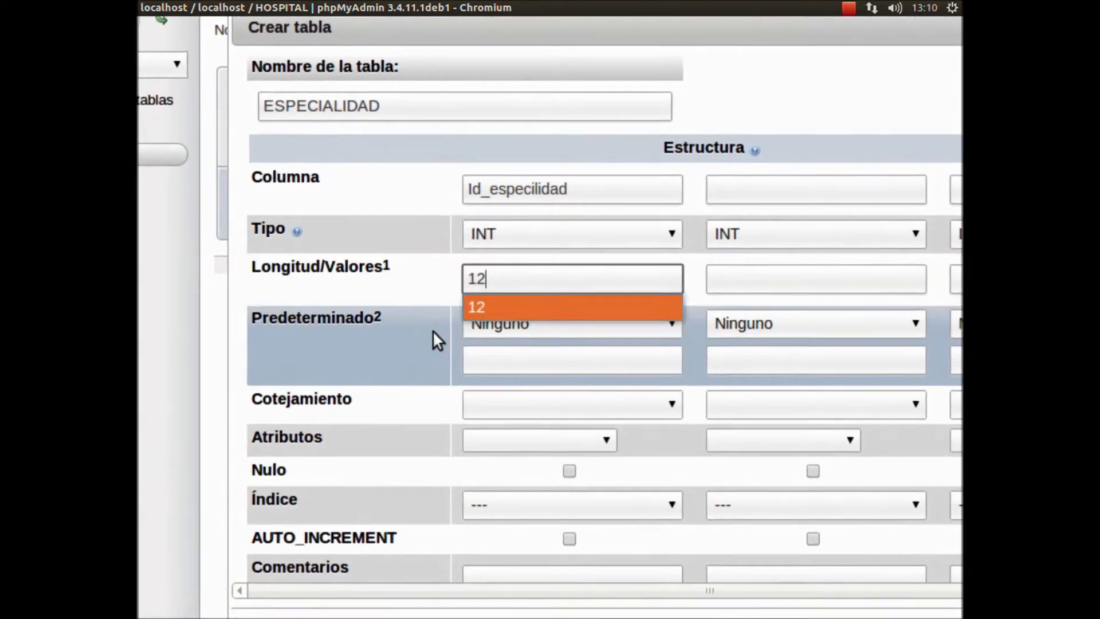
{"action": "left_click", "coordinate": [432, 332]}
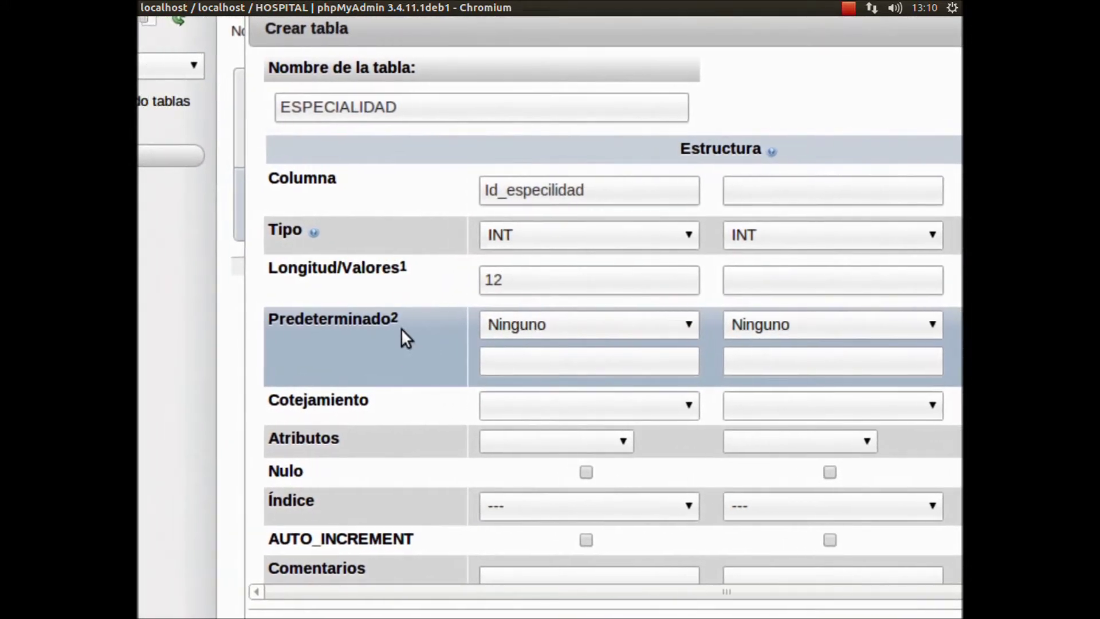
Examine the default value and collation options available for the Id_especilidad column.
{"action": "left_click", "coordinate": [530, 332]}
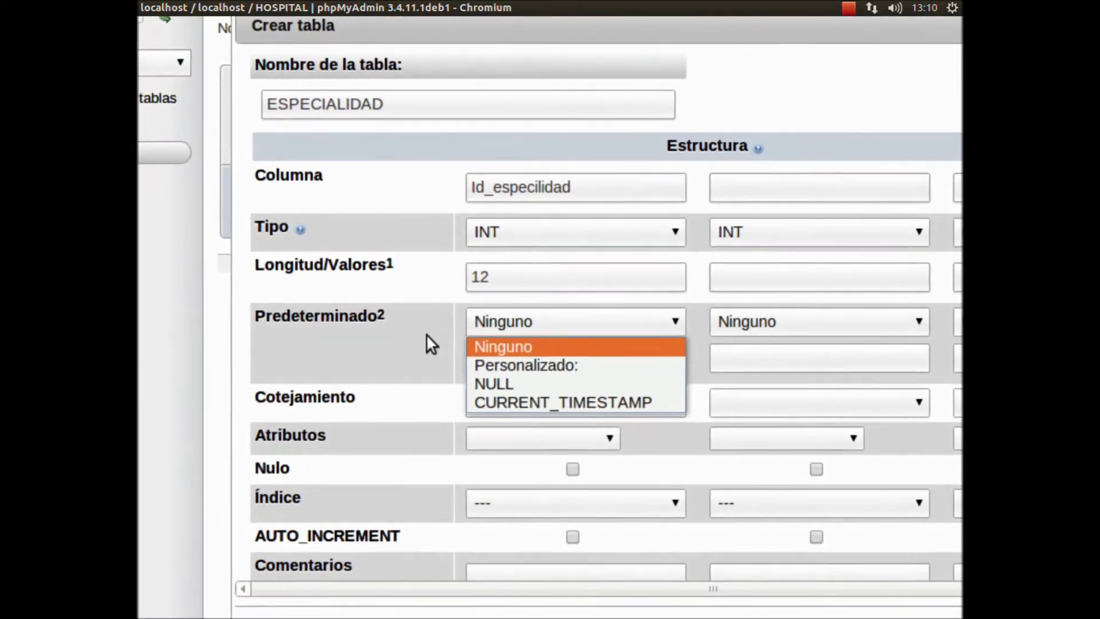
{"action": "left_click", "coordinate": [425, 336]}
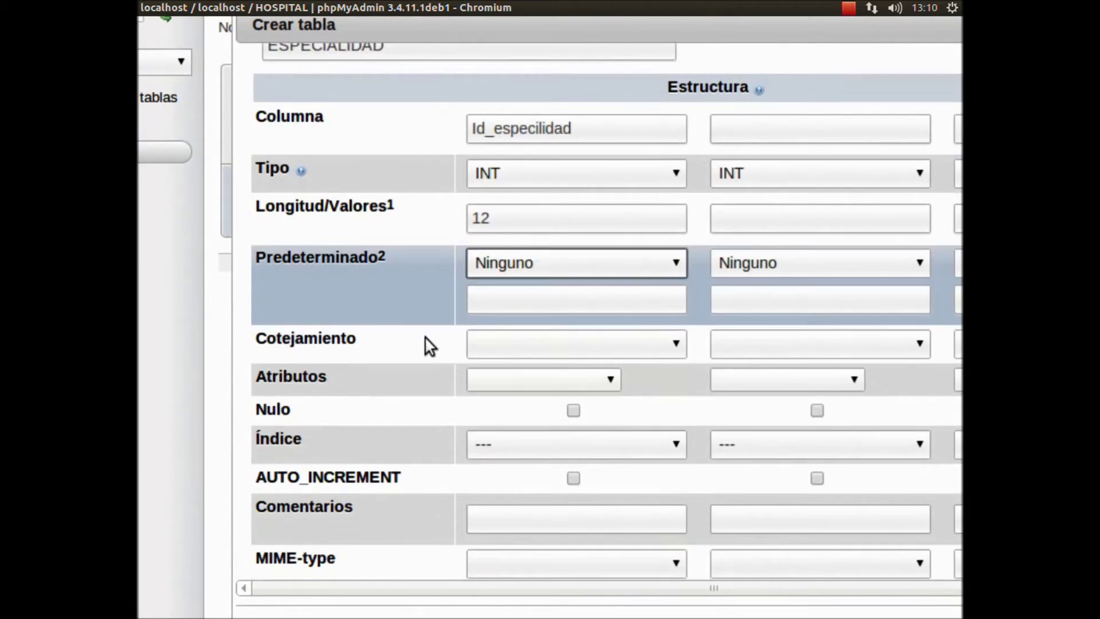
{"action": "left_click", "coordinate": [496, 338]}
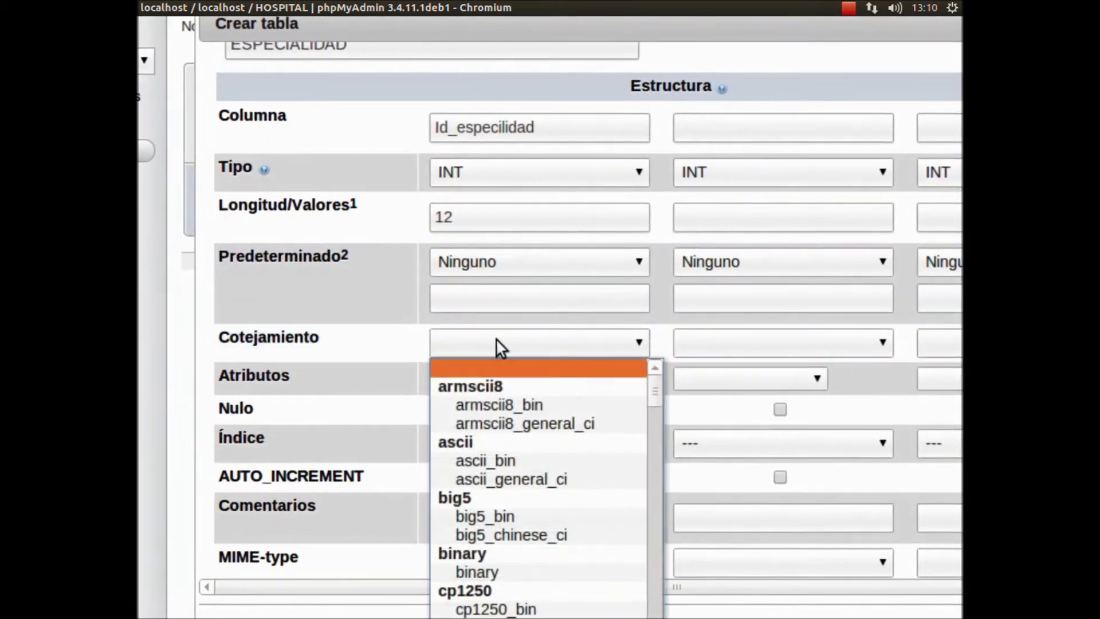
{"action": "left_click", "coordinate": [499, 338]}
{"action": "left_click", "coordinate": [503, 342]}
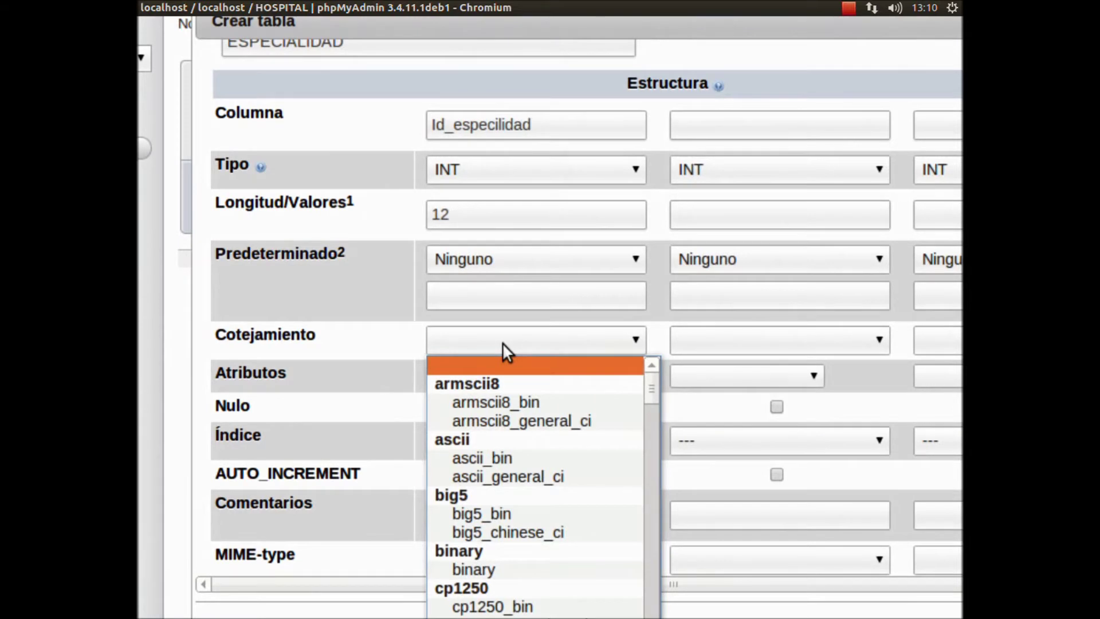
{"action": "left_click", "coordinate": [503, 343]}
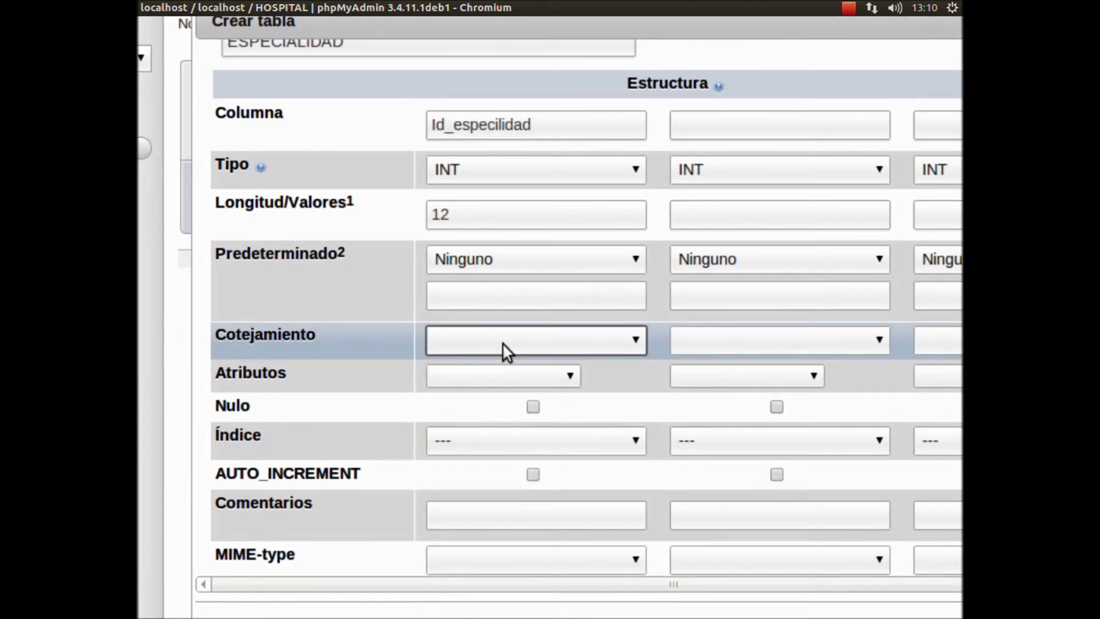
Examine the attribute options available for the Id_especilidad column without choosing one.
{"action": "scroll", "coordinate": [498, 349], "scroll_direction": "down", "scroll_amount": 1}
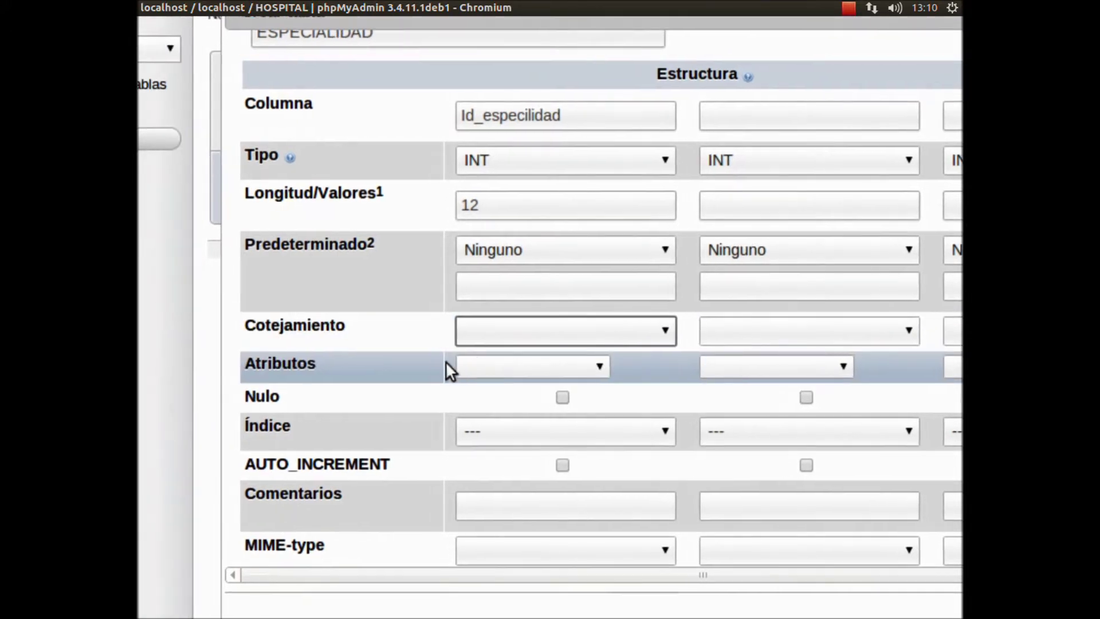
{"action": "scroll", "coordinate": [492, 395], "scroll_direction": "down", "scroll_amount": 2}
{"action": "scroll", "coordinate": [507, 441], "scroll_direction": "right", "scroll_amount": 2}
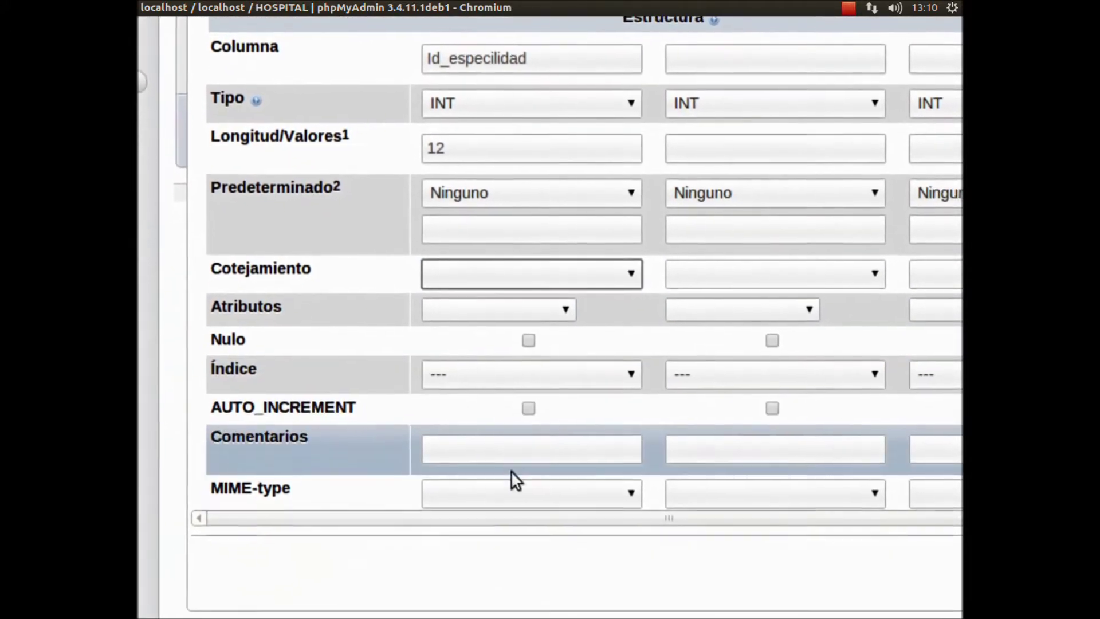
{"action": "scroll", "coordinate": [527, 453], "scroll_direction": "up", "scroll_amount": 3}
{"action": "left_click", "coordinate": [548, 367]}
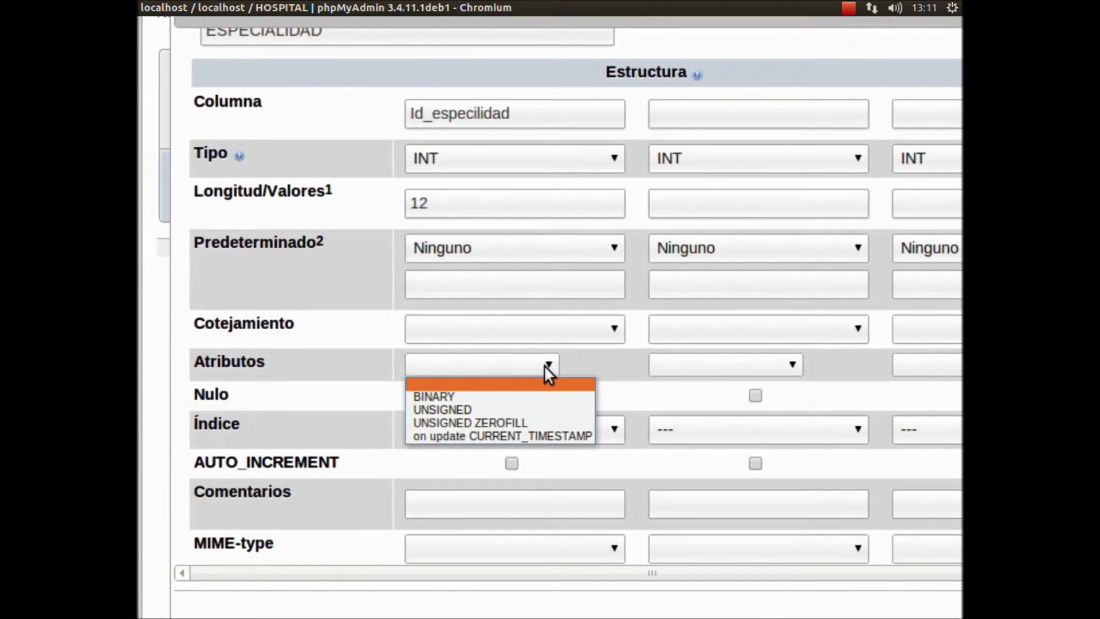
{"action": "scroll", "coordinate": [544, 367], "scroll_direction": "down", "scroll_amount": 1}
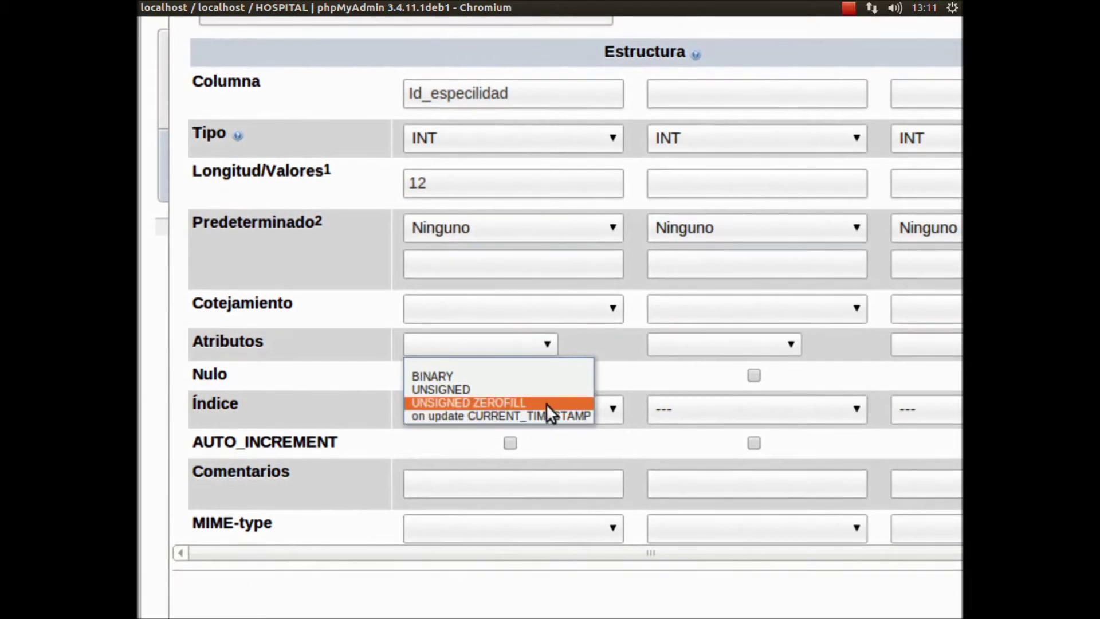
{"action": "scroll", "coordinate": [546, 400], "scroll_direction": "up", "scroll_amount": 1}
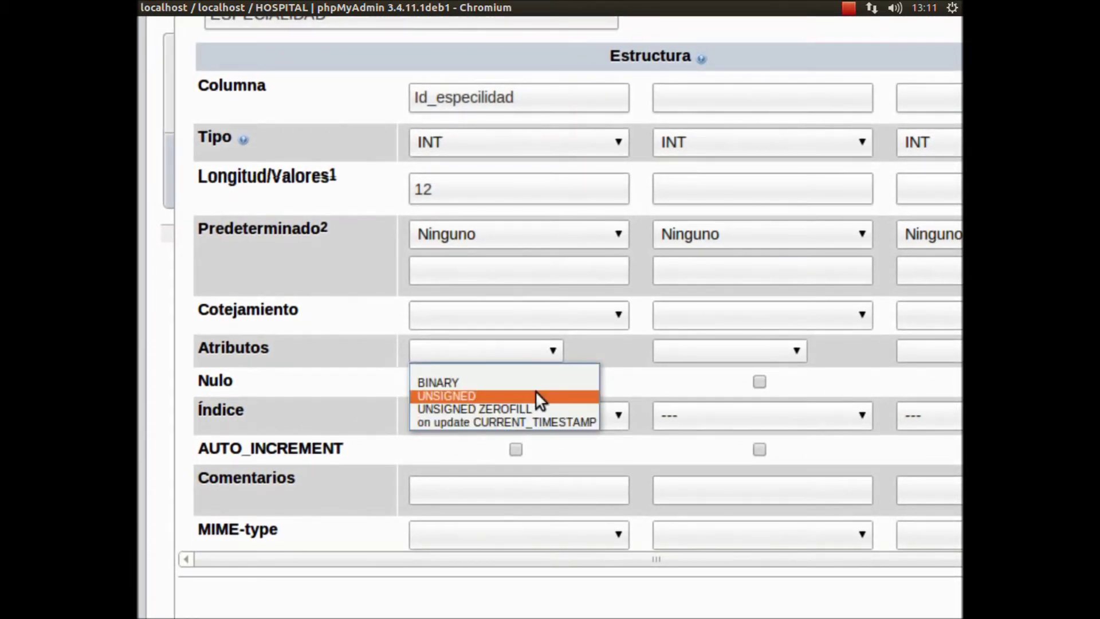
{"action": "left_click", "coordinate": [534, 376]}
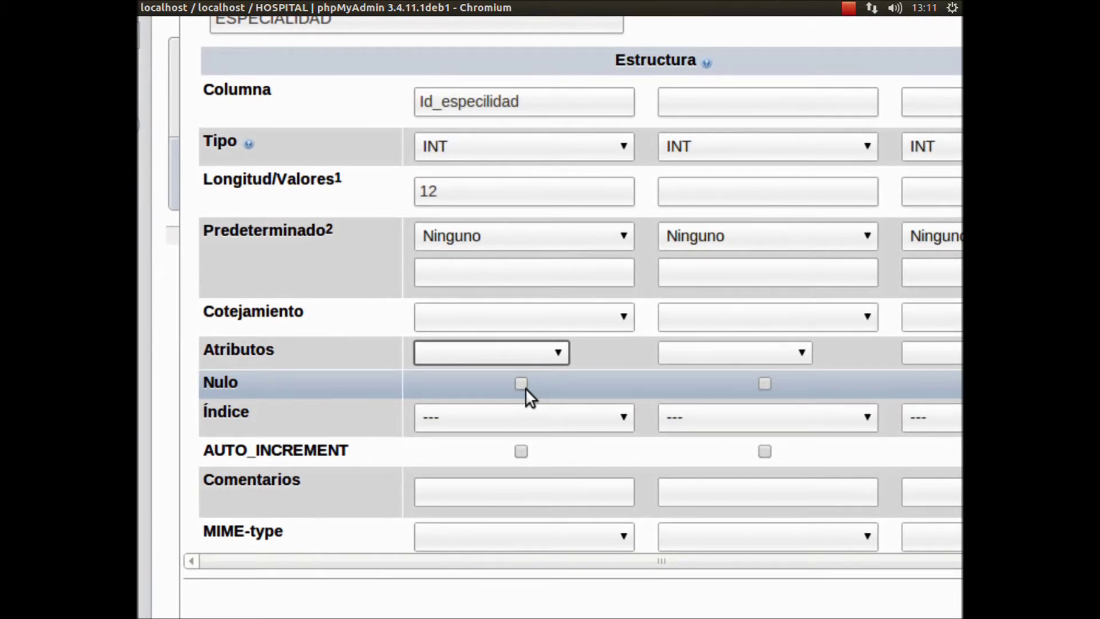
Allow null values in the Id_especilidad column and set its index to PRIMARY.
{"action": "left_click", "coordinate": [525, 388]}
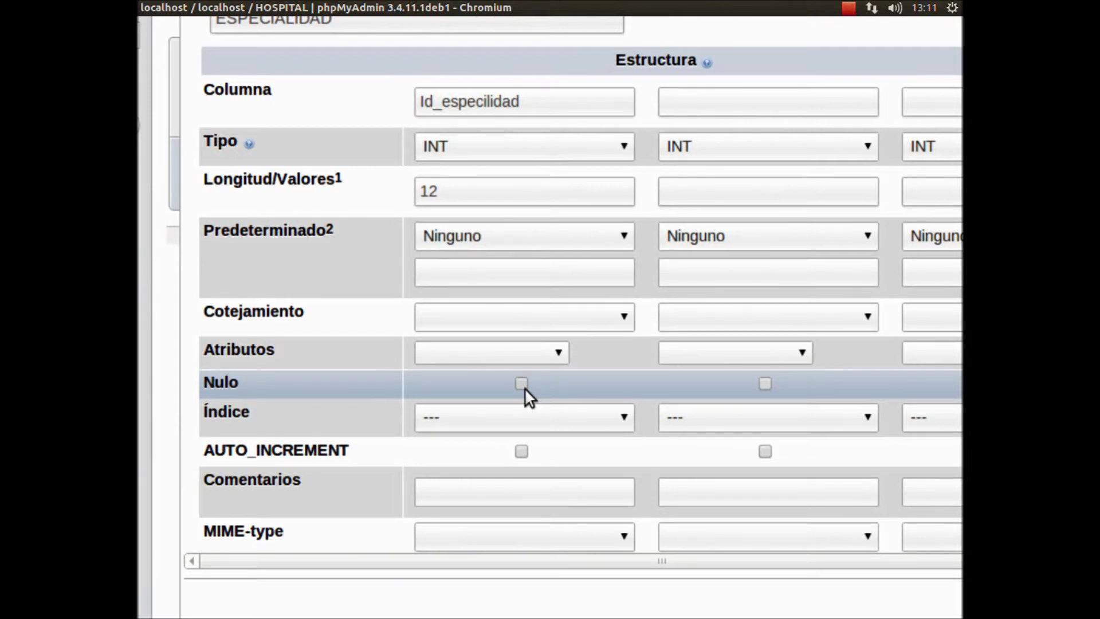
{"action": "left_click", "coordinate": [524, 387]}
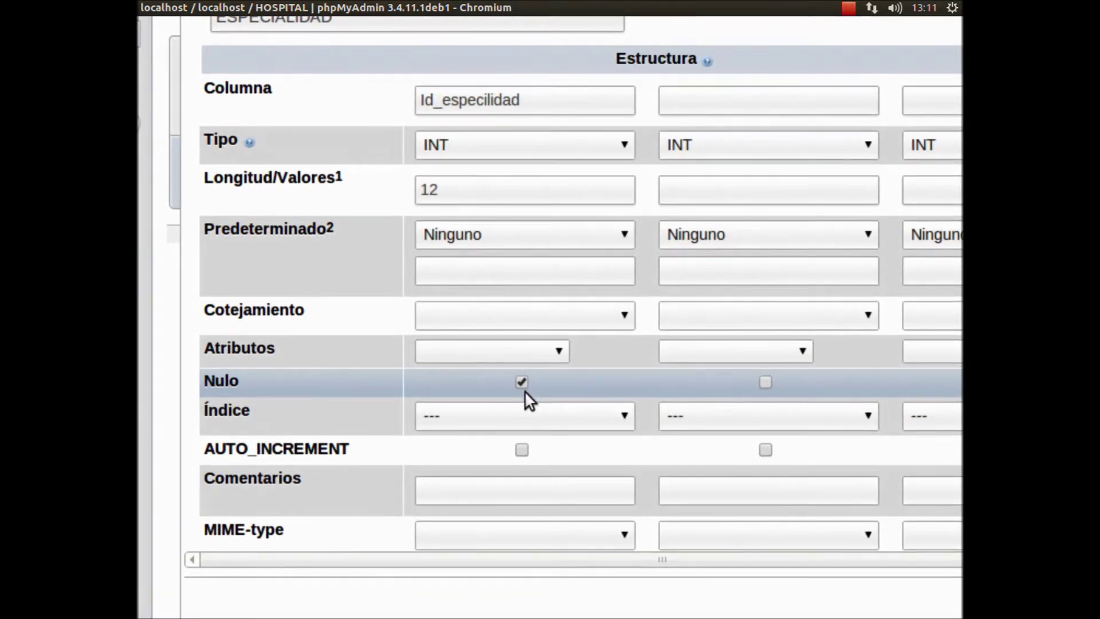
{"action": "scroll", "coordinate": [525, 401], "scroll_direction": "down", "scroll_amount": 1}
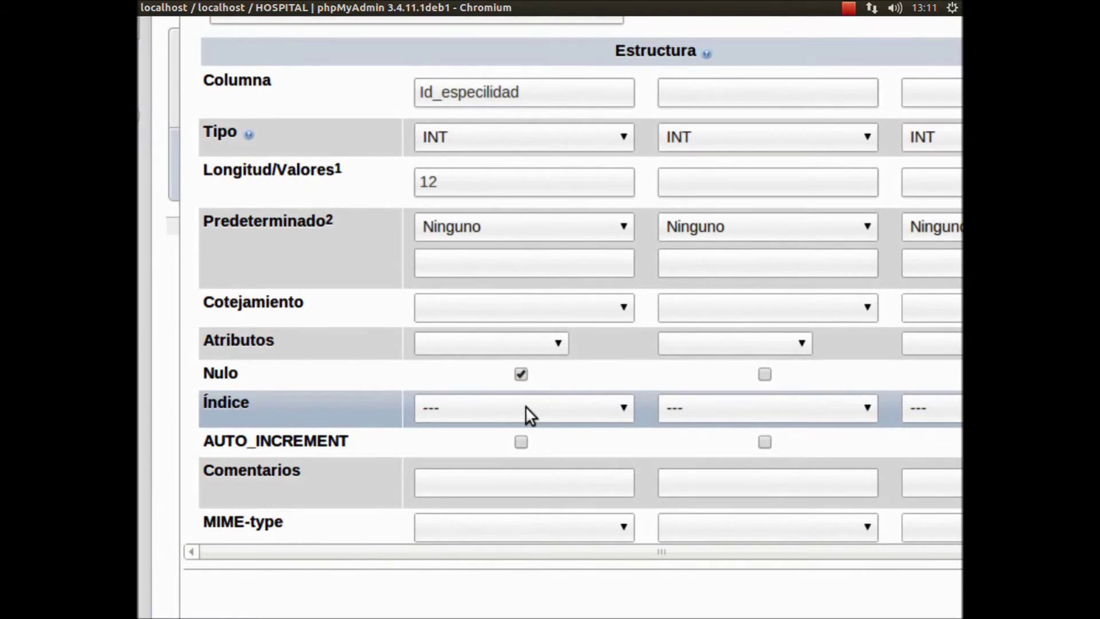
{"action": "left_click", "coordinate": [525, 407]}
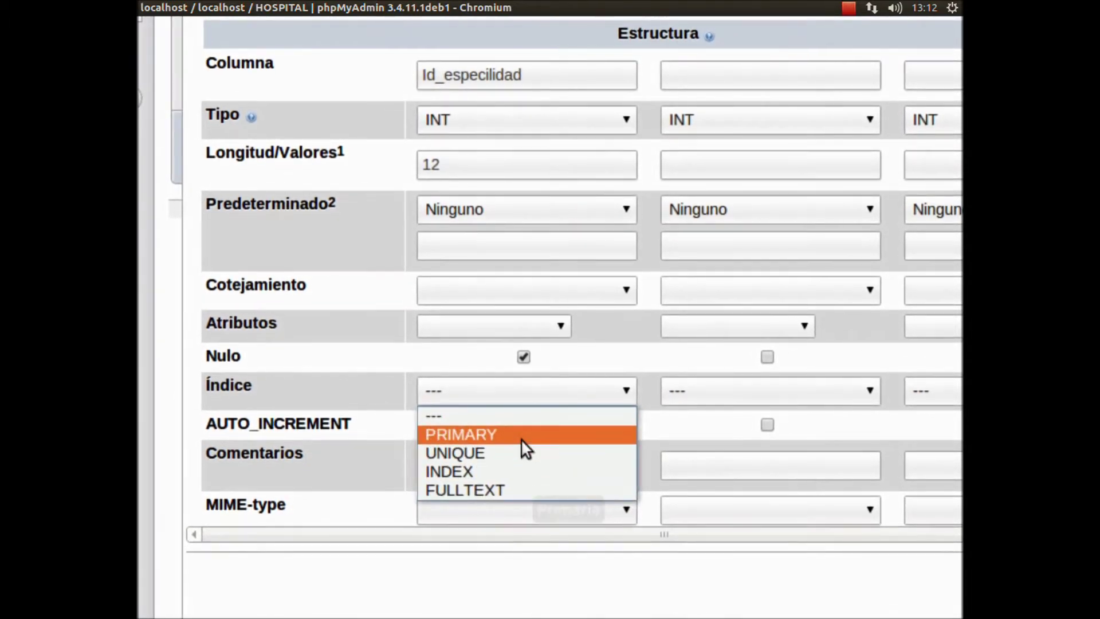
{"action": "left_click", "coordinate": [521, 440]}
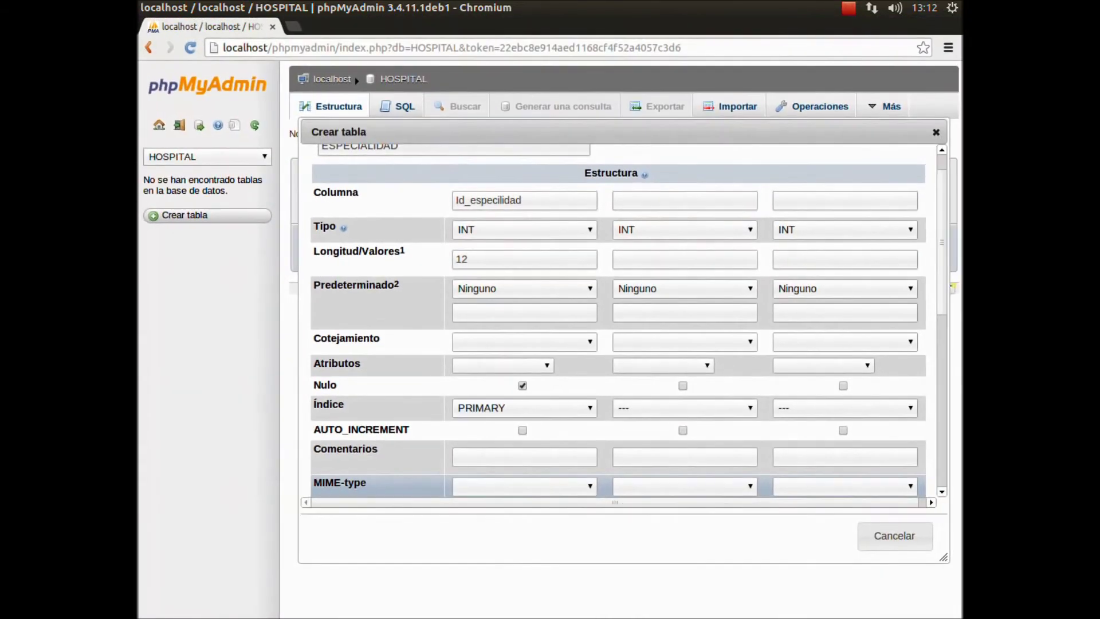
{"action": "scroll", "coordinate": [625, 321], "scroll_direction": "down", "scroll_amount": 4}
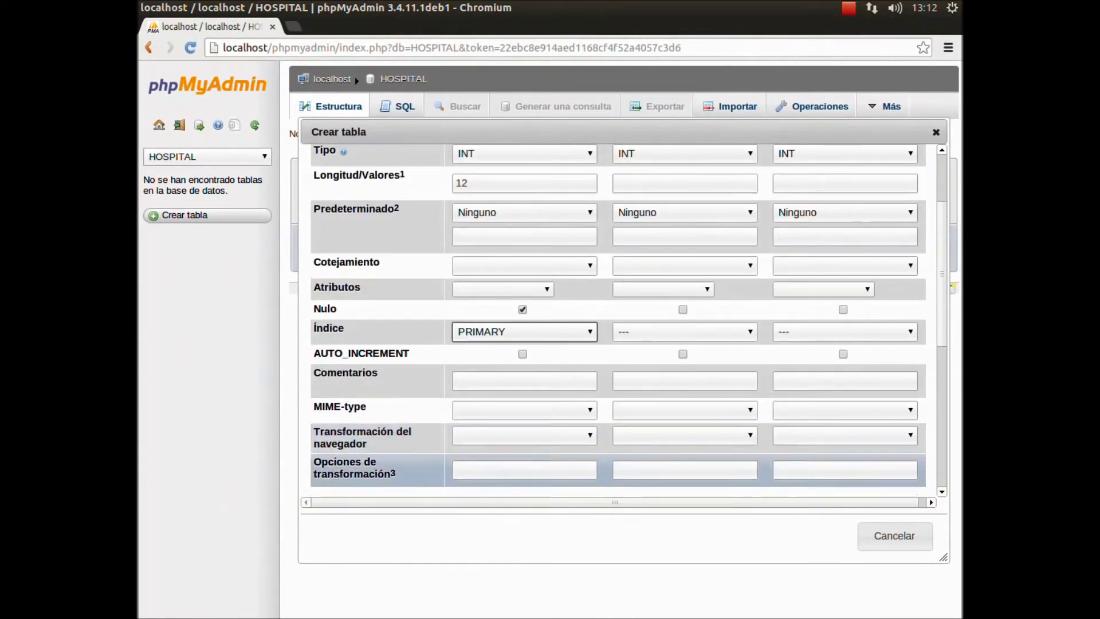
{"action": "scroll", "coordinate": [628, 321], "scroll_direction": "down", "scroll_amount": 1}
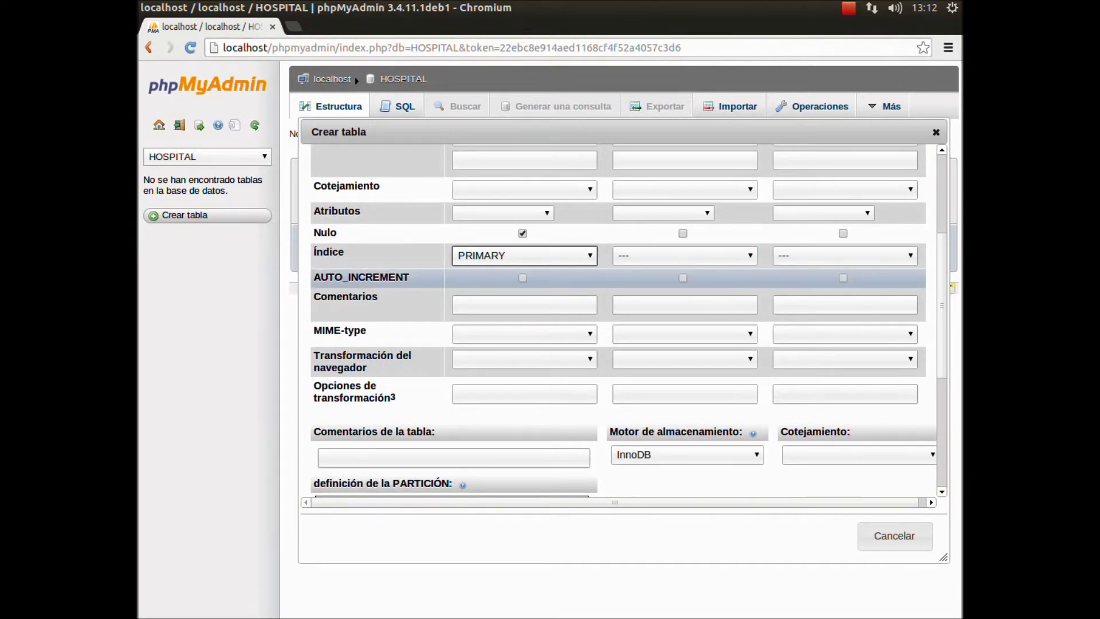
{"action": "scroll", "coordinate": [628, 320], "scroll_direction": "up", "scroll_amount": 4}
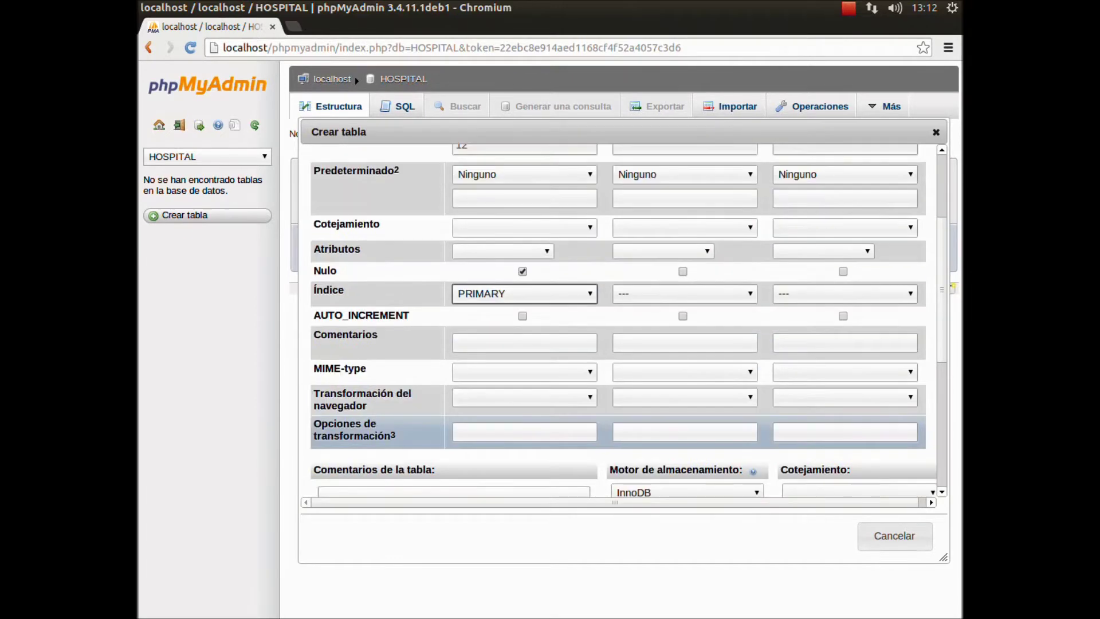
{"action": "left_click", "coordinate": [849, 8]}
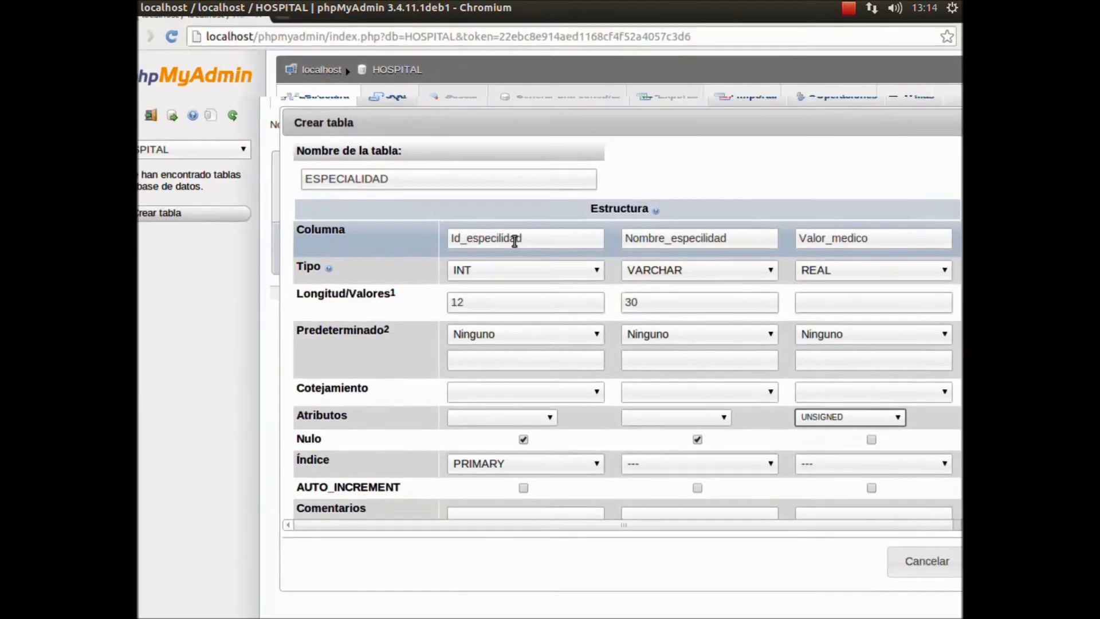
Review the Nombre_especilidad column's definition, including its available attribute and index options.
{"action": "scroll", "coordinate": [515, 241], "scroll_direction": "right", "scroll_amount": 2}
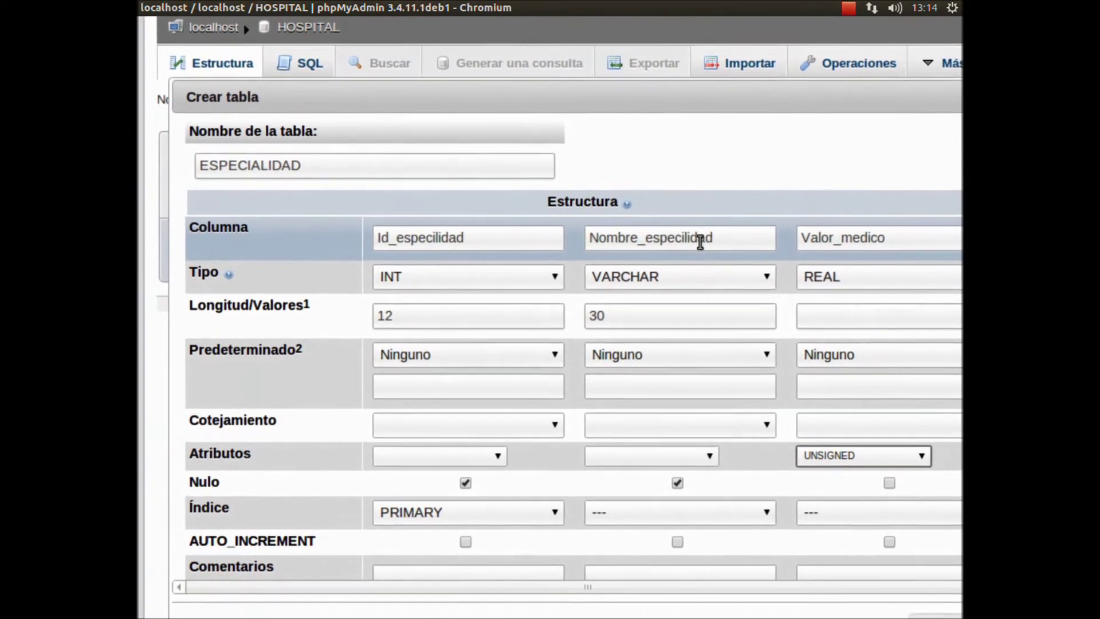
{"action": "scroll", "coordinate": [699, 255], "scroll_direction": "down", "scroll_amount": 2}
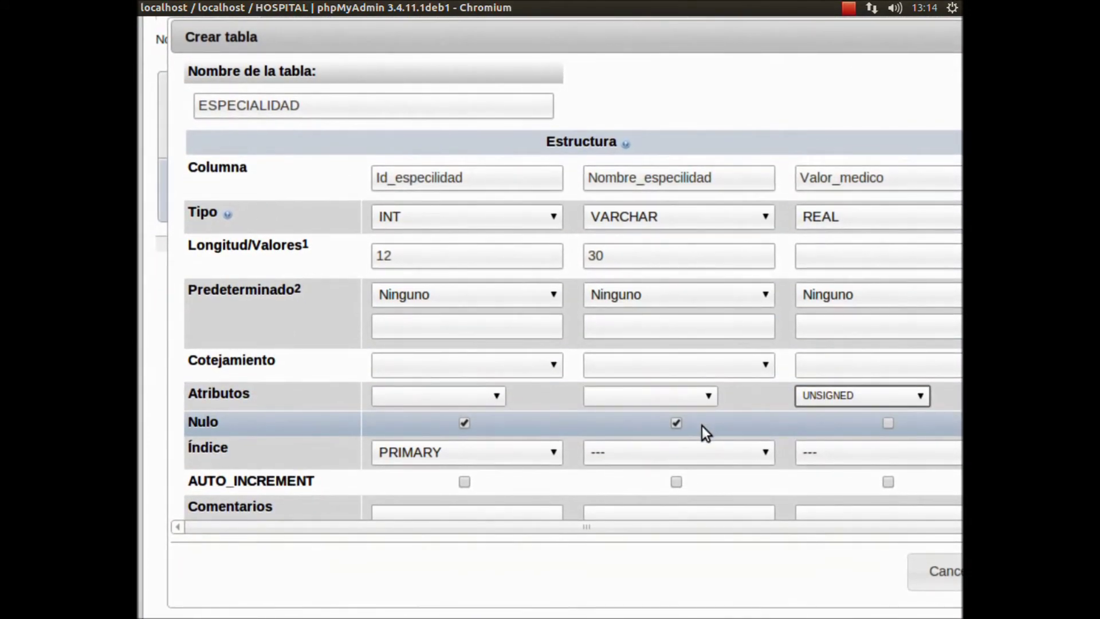
{"action": "left_click", "coordinate": [701, 408]}
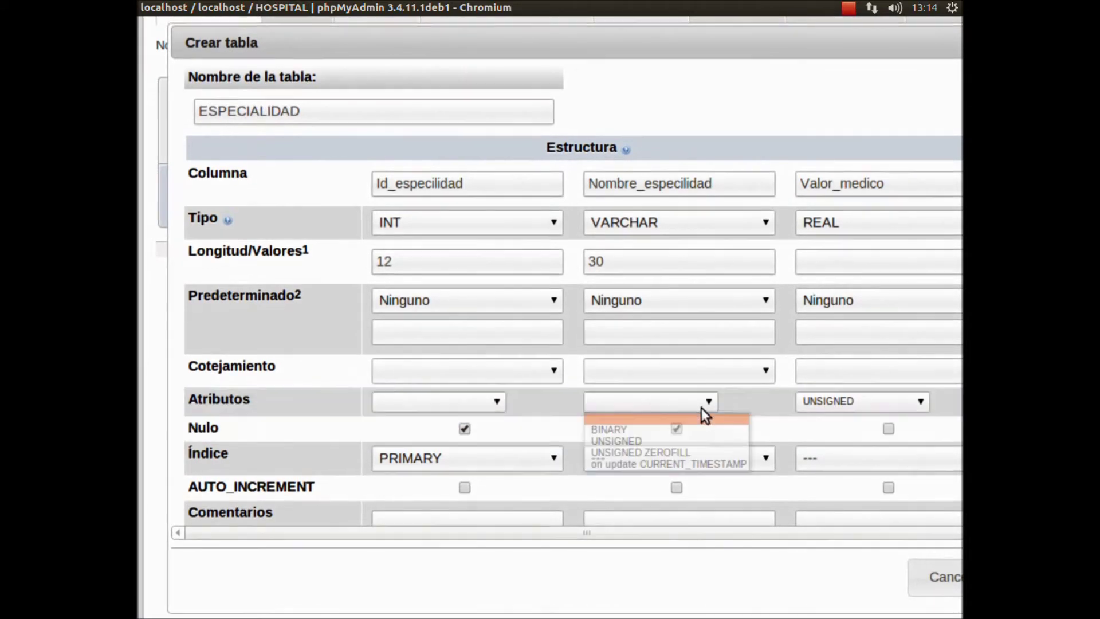
{"action": "left_click", "coordinate": [702, 408]}
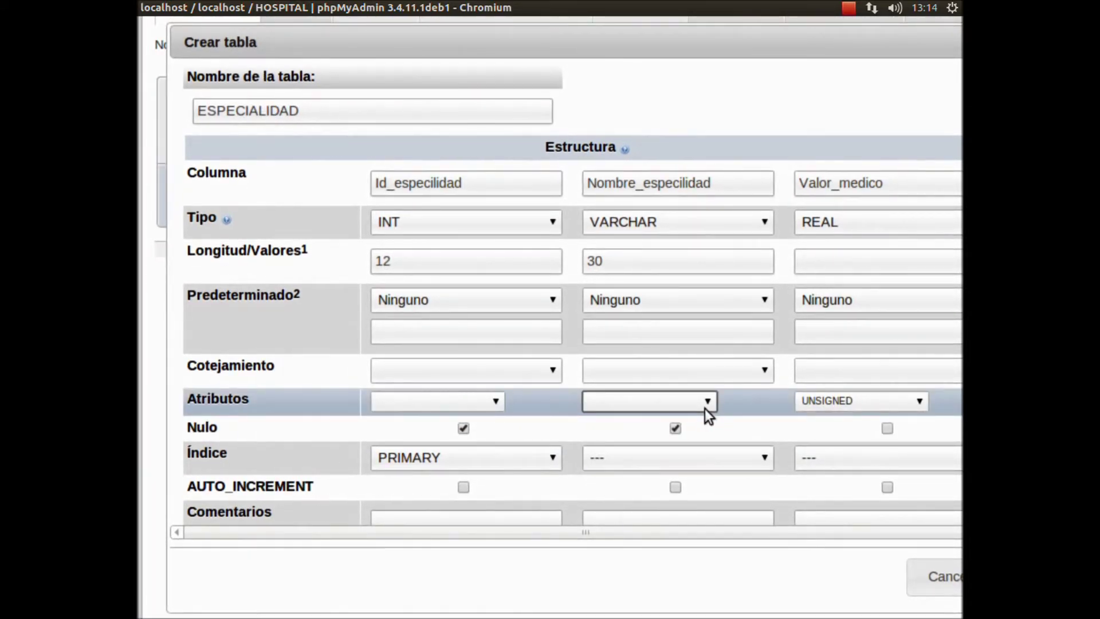
{"action": "left_click", "coordinate": [726, 443]}
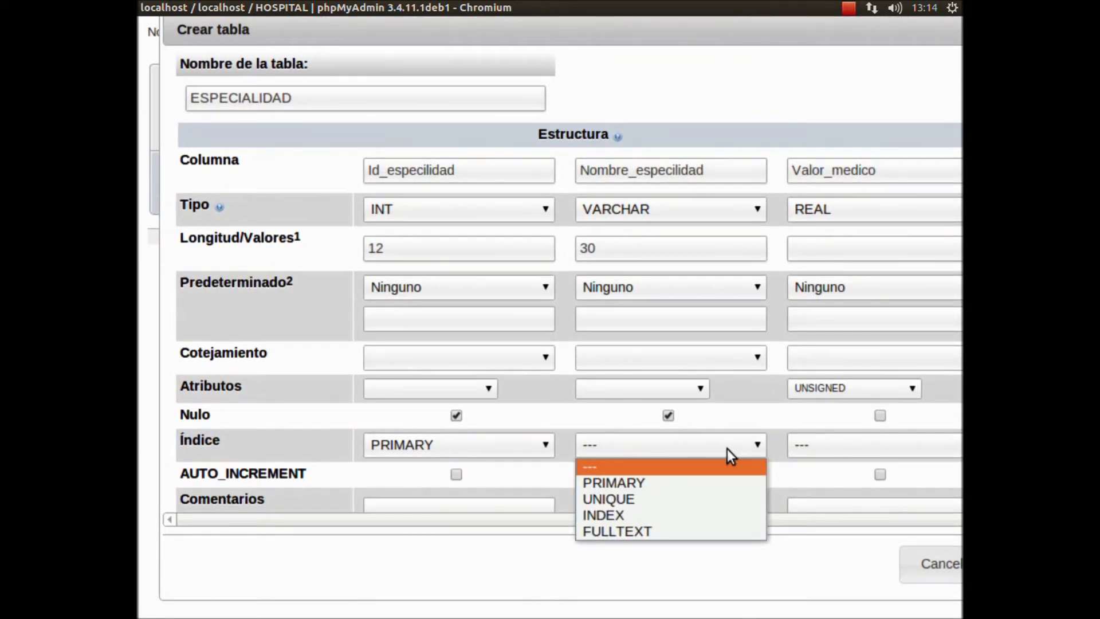
{"action": "left_click", "coordinate": [727, 449]}
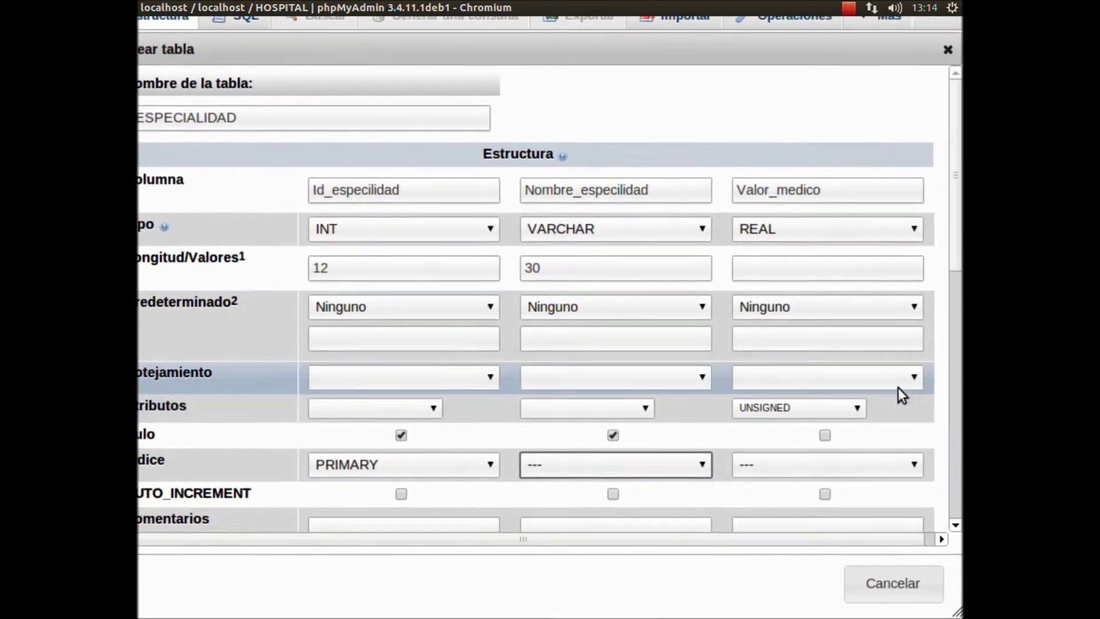
Review the attribute options of the Valor_medico column and the table-level comment, storage engine and partition settings.
{"action": "scroll", "coordinate": [894, 344], "scroll_direction": "up", "scroll_amount": 1}
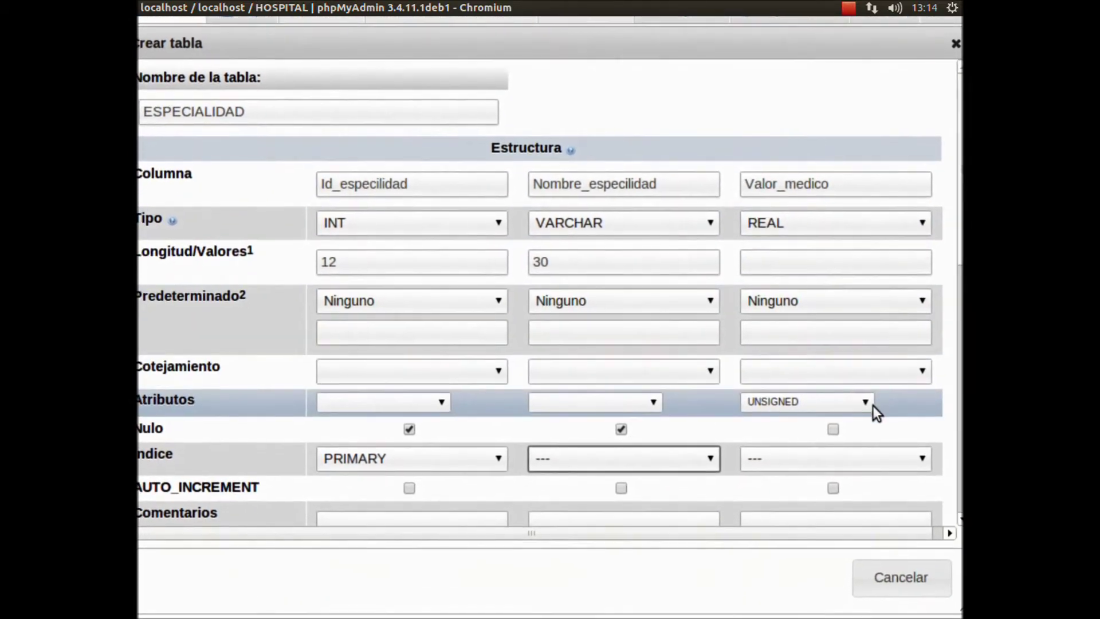
{"action": "left_click", "coordinate": [871, 404]}
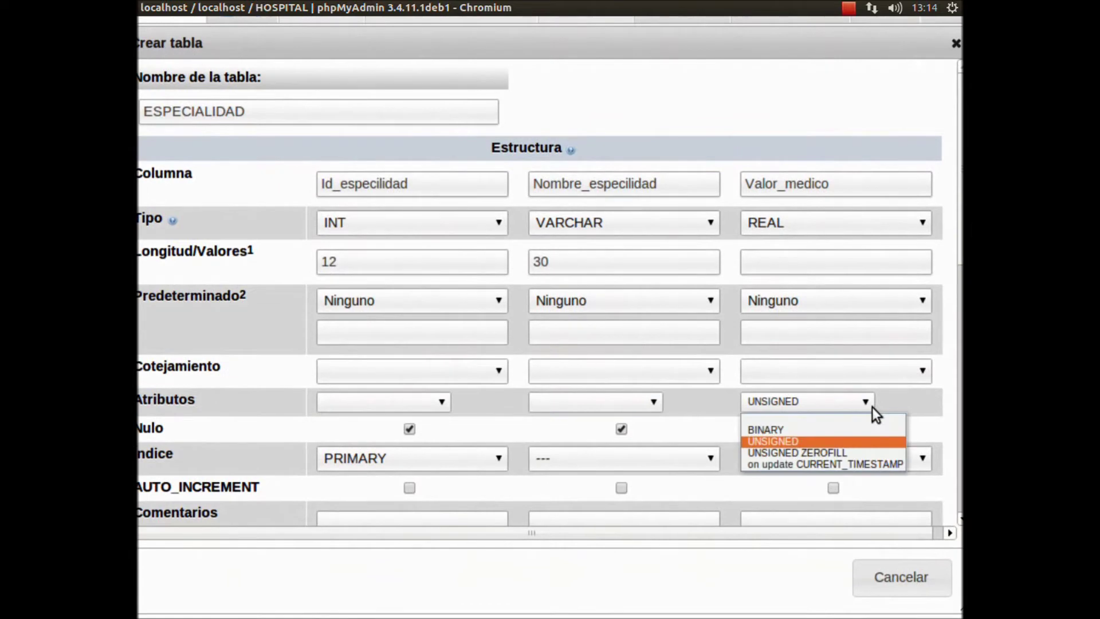
{"action": "left_click", "coordinate": [872, 407]}
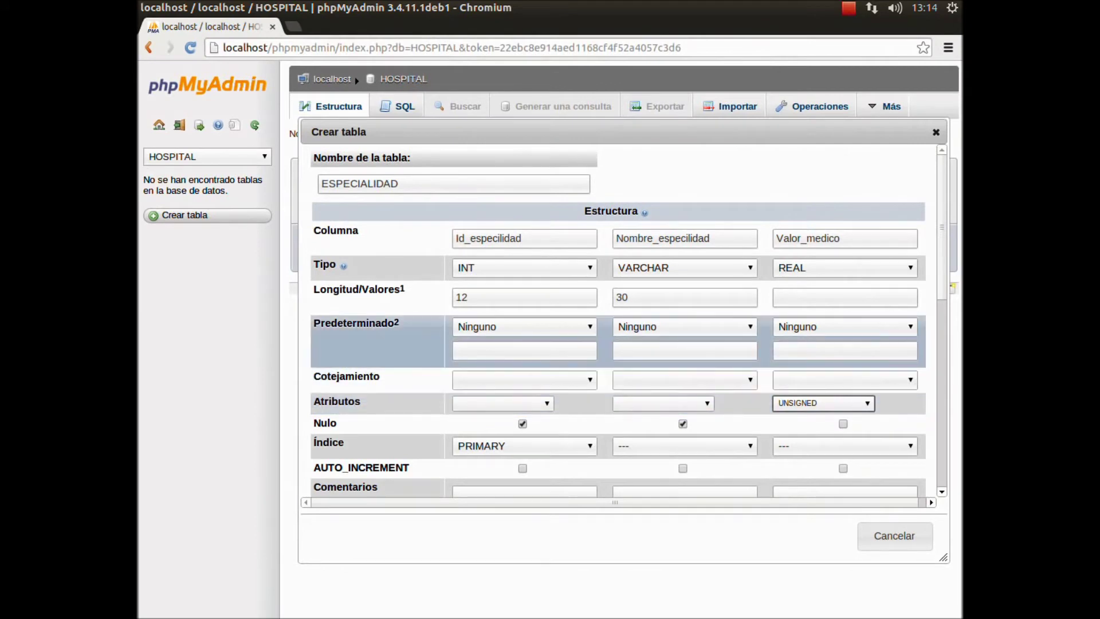
{"action": "scroll", "coordinate": [622, 321], "scroll_direction": "down", "scroll_amount": 10}
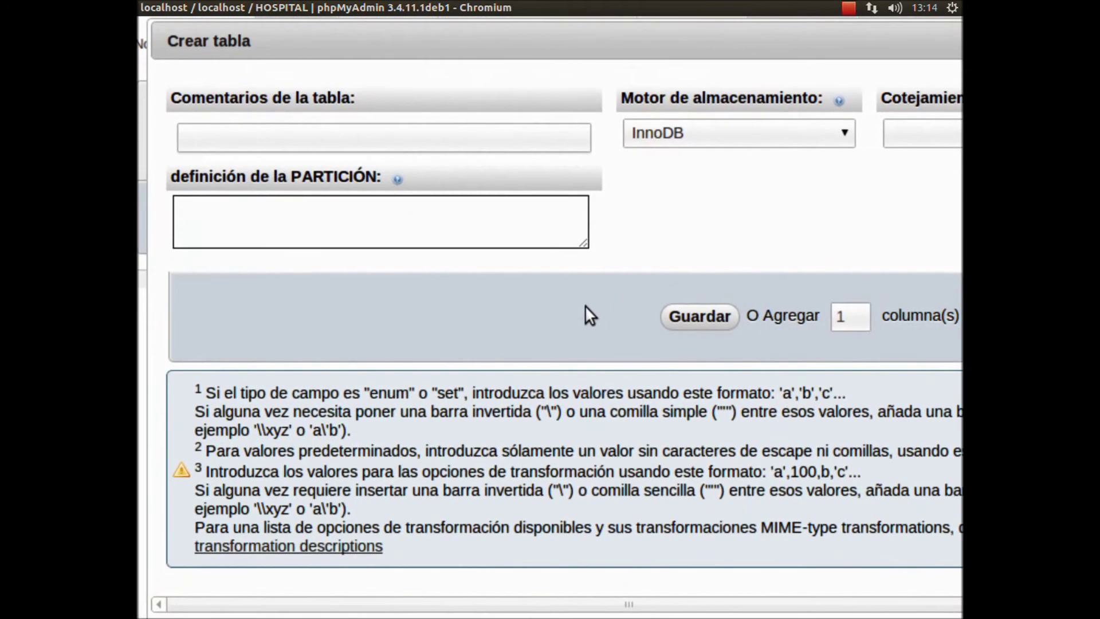
Save the ESPECIALIDAD table definition in the HOSPITAL database without adding further columns.
{"action": "scroll", "coordinate": [600, 305], "scroll_direction": "right", "scroll_amount": 3}
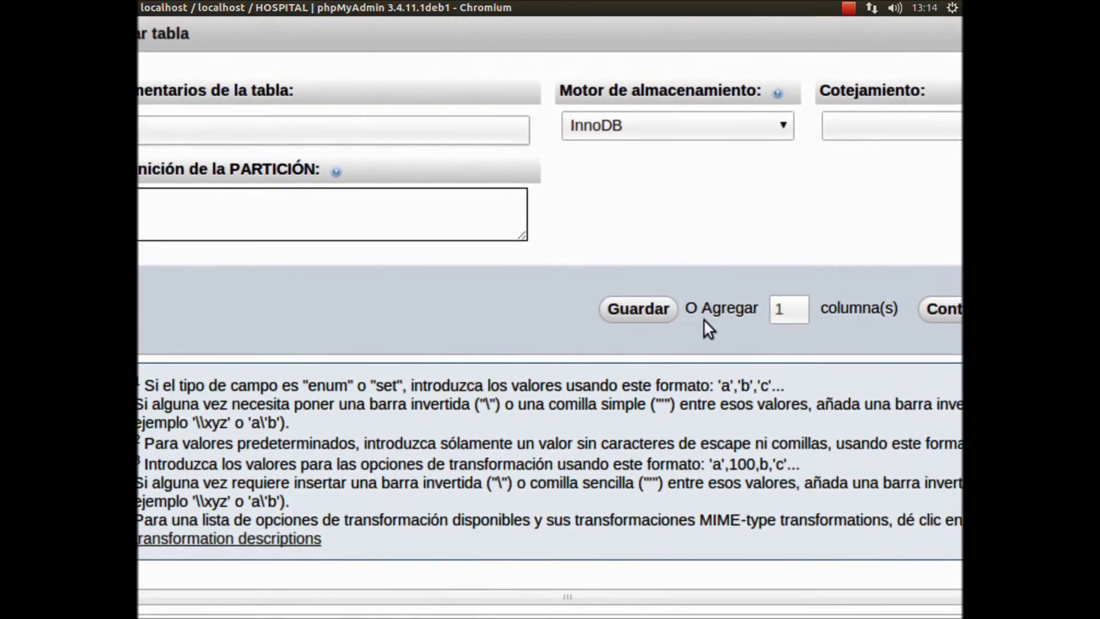
{"action": "scroll", "coordinate": [704, 319], "scroll_direction": "right", "scroll_amount": 3}
{"action": "scroll", "coordinate": [806, 318], "scroll_direction": "left", "scroll_amount": 1}
{"action": "double_click", "coordinate": [745, 310]}
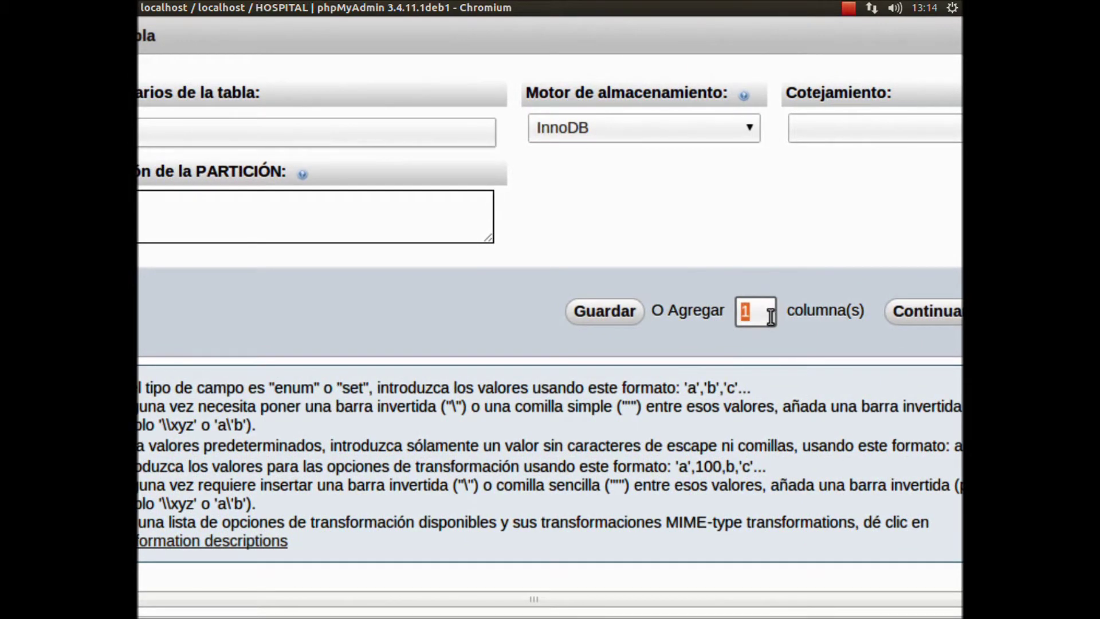
{"action": "scroll", "coordinate": [772, 316], "scroll_direction": "right", "scroll_amount": 2}
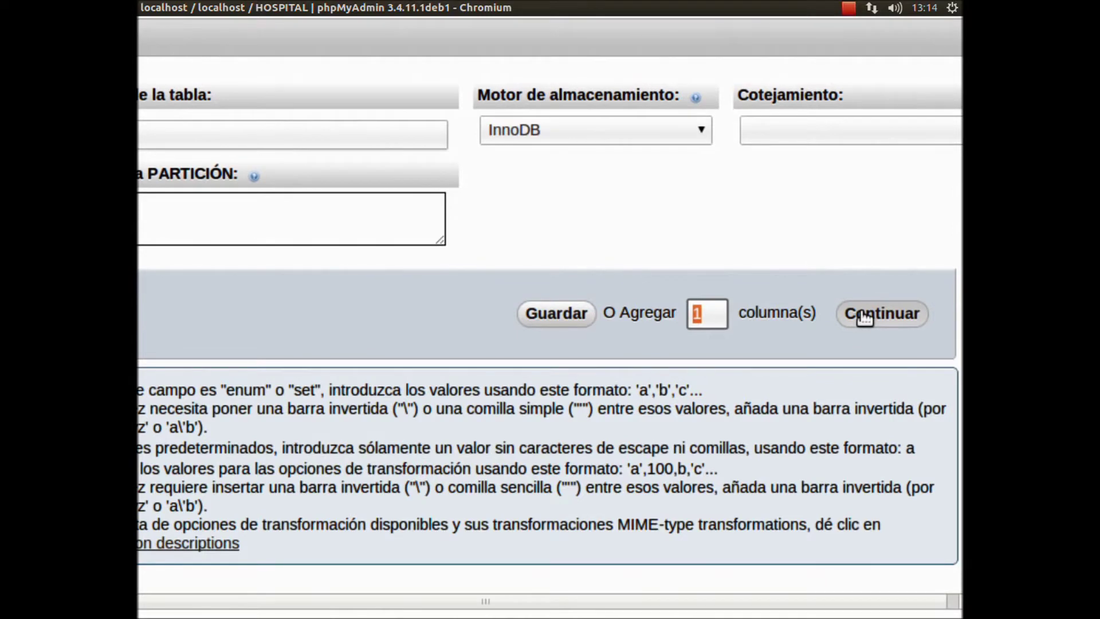
{"action": "scroll", "coordinate": [859, 314], "scroll_direction": "left", "scroll_amount": 4}
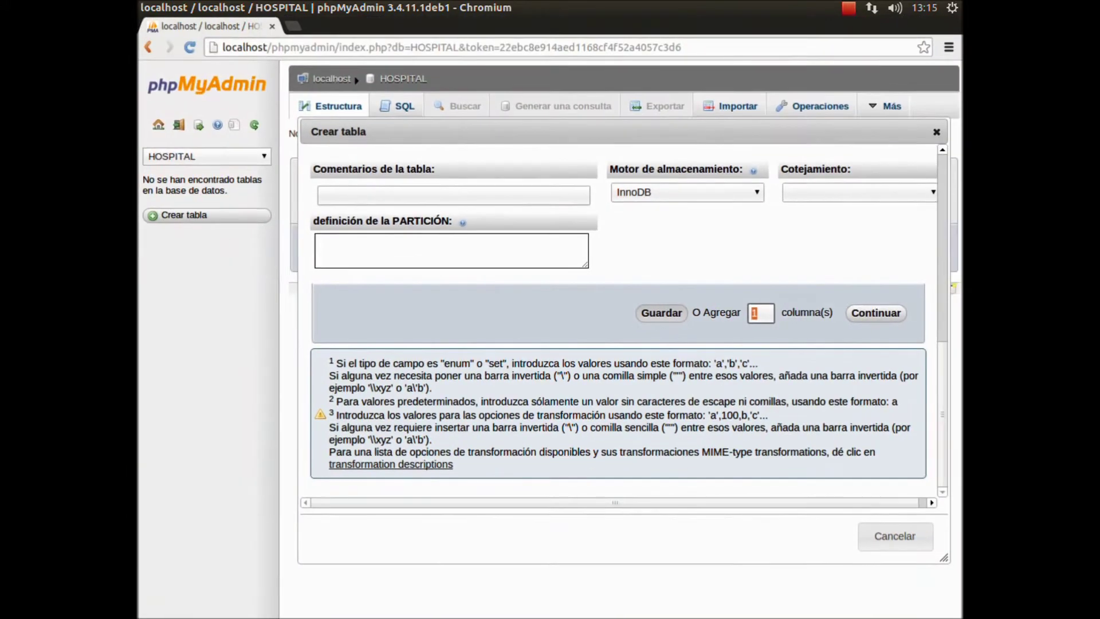
{"action": "left_click", "coordinate": [658, 312]}
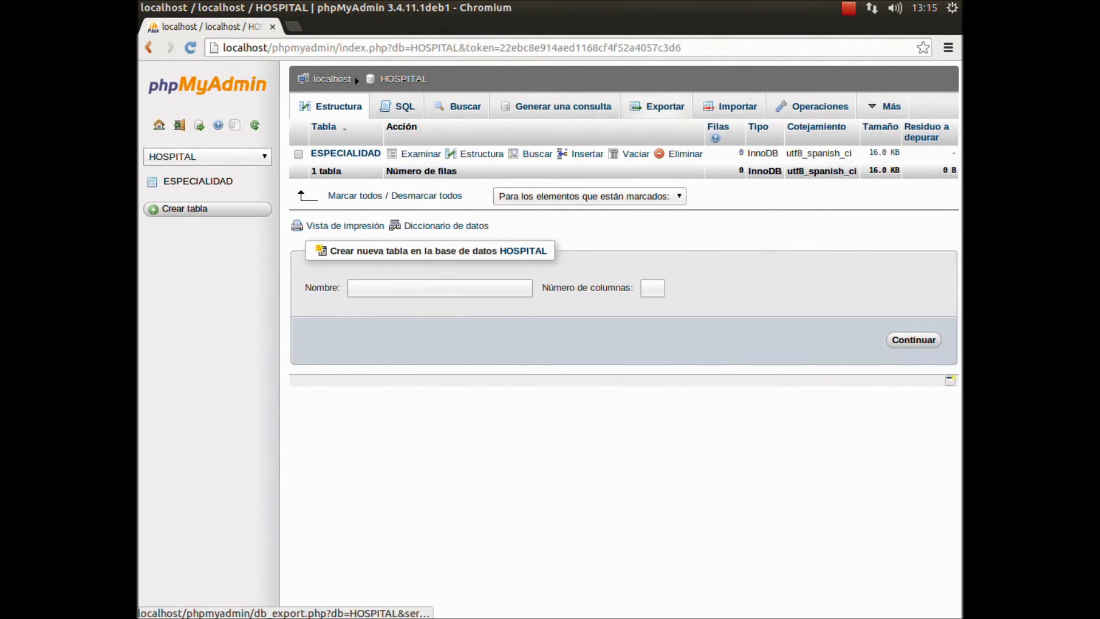
{"action": "left_click", "coordinate": [849, 7]}
{"action": "left_click", "coordinate": [783, 45]}
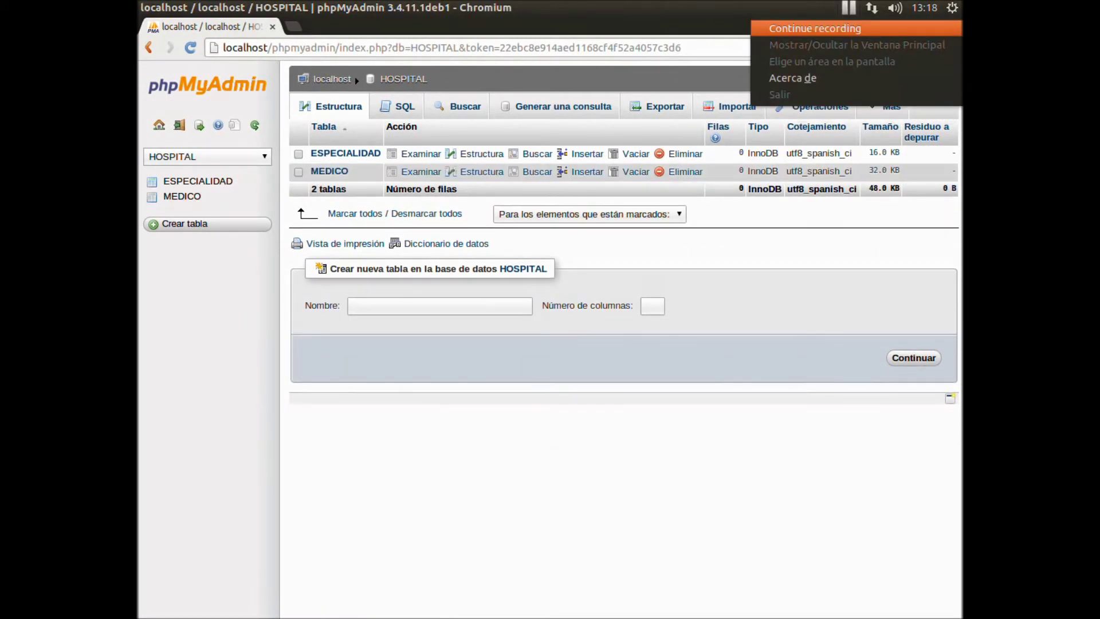
{"action": "left_click", "coordinate": [815, 28]}
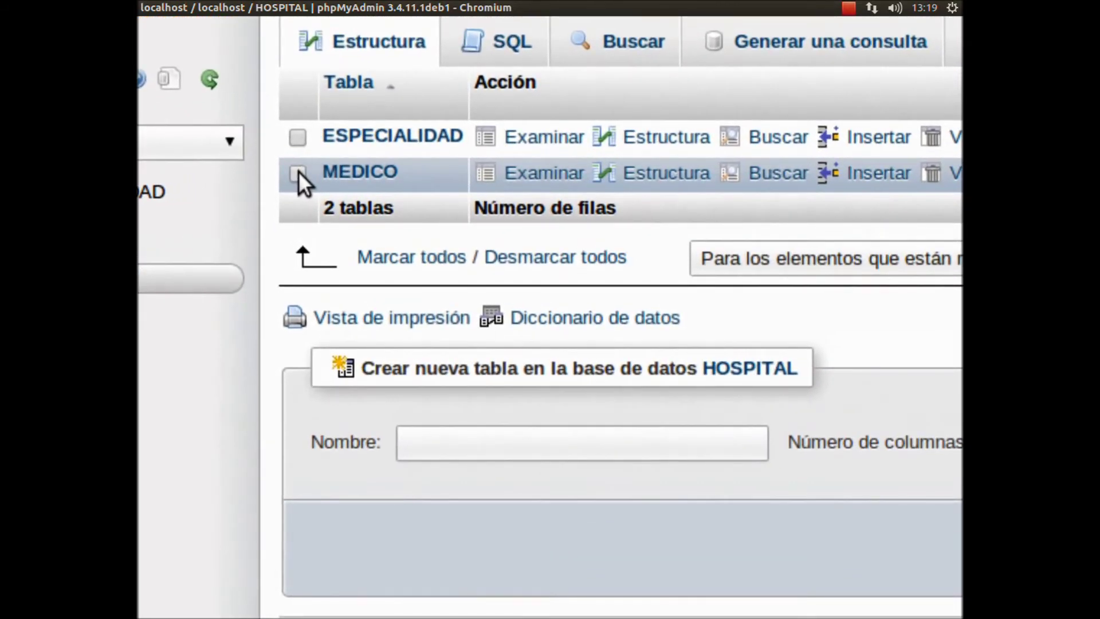
Open the structure of the MEDICO table and add an index on its Id_especial column.
{"action": "left_click", "coordinate": [298, 171]}
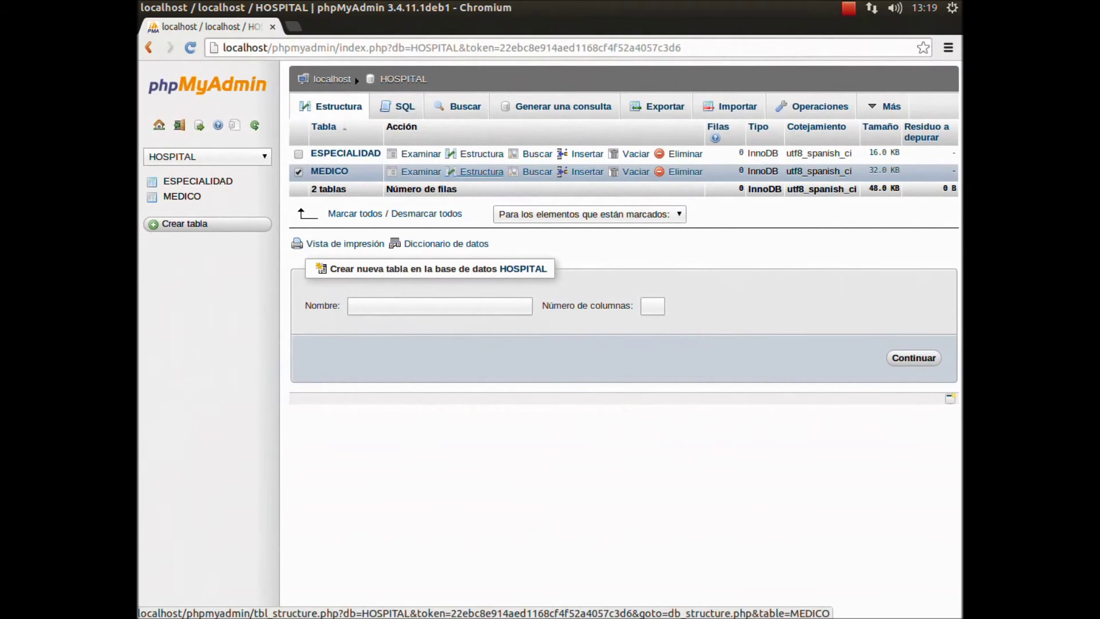
{"action": "left_click", "coordinate": [471, 179]}
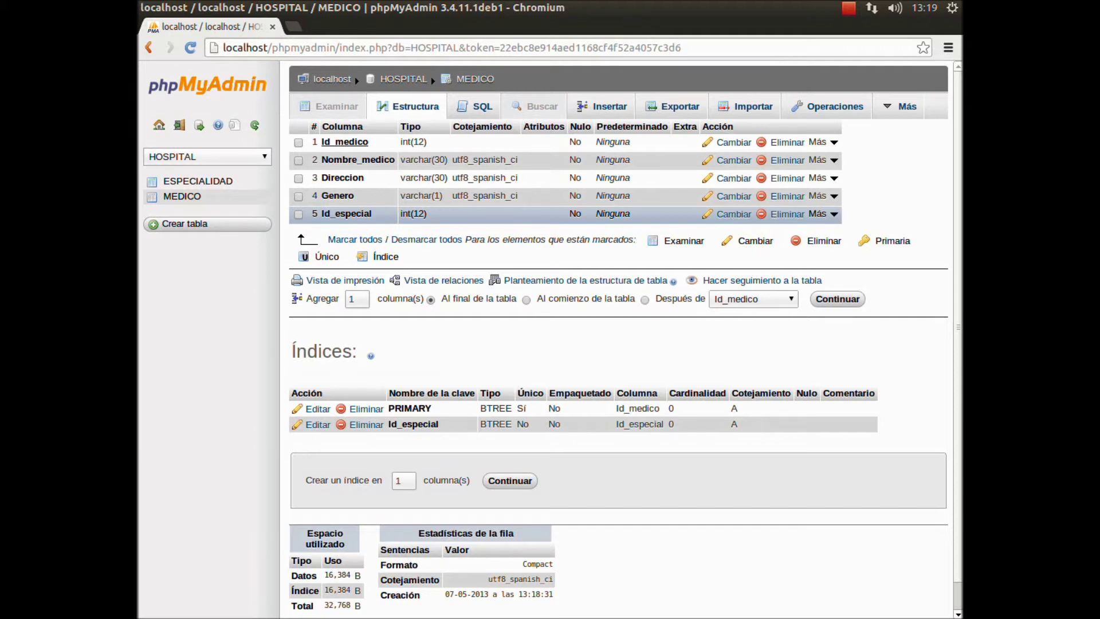
{"action": "left_click", "coordinate": [298, 214]}
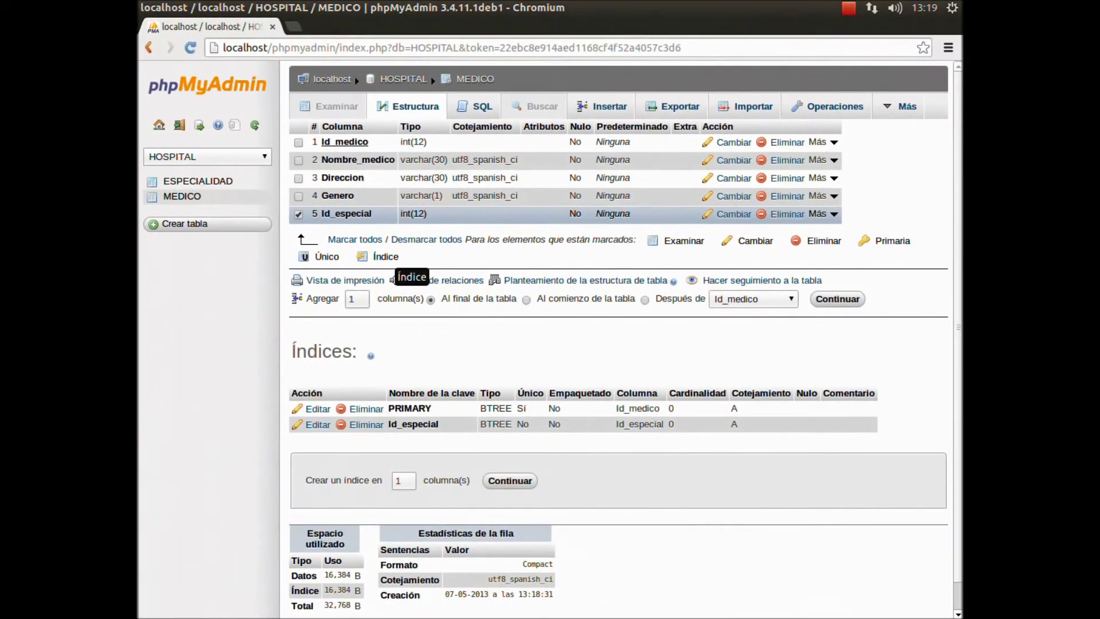
{"action": "left_click", "coordinate": [386, 257]}
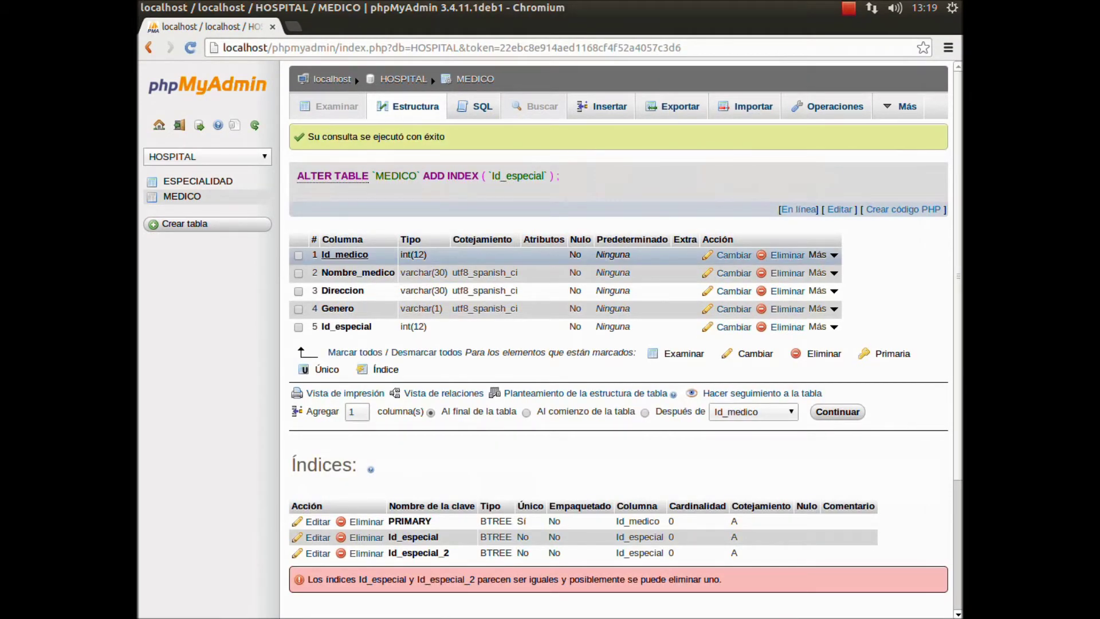
Delete the duplicate index Id_especial_2 from the MEDICO table.
{"action": "scroll", "coordinate": [625, 339], "scroll_direction": "down", "scroll_amount": 1}
{"action": "scroll", "coordinate": [344, 216], "scroll_direction": "down", "scroll_amount": 1}
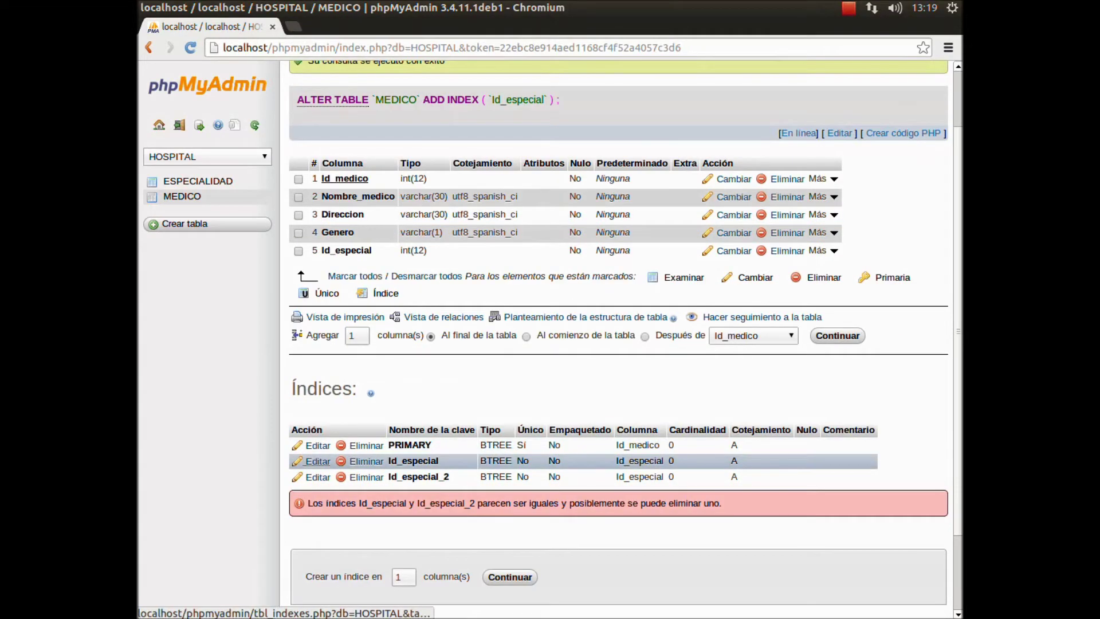
{"action": "scroll", "coordinate": [327, 473], "scroll_direction": "down", "scroll_amount": 1}
{"action": "scroll", "coordinate": [327, 473], "scroll_direction": "right", "scroll_amount": 2}
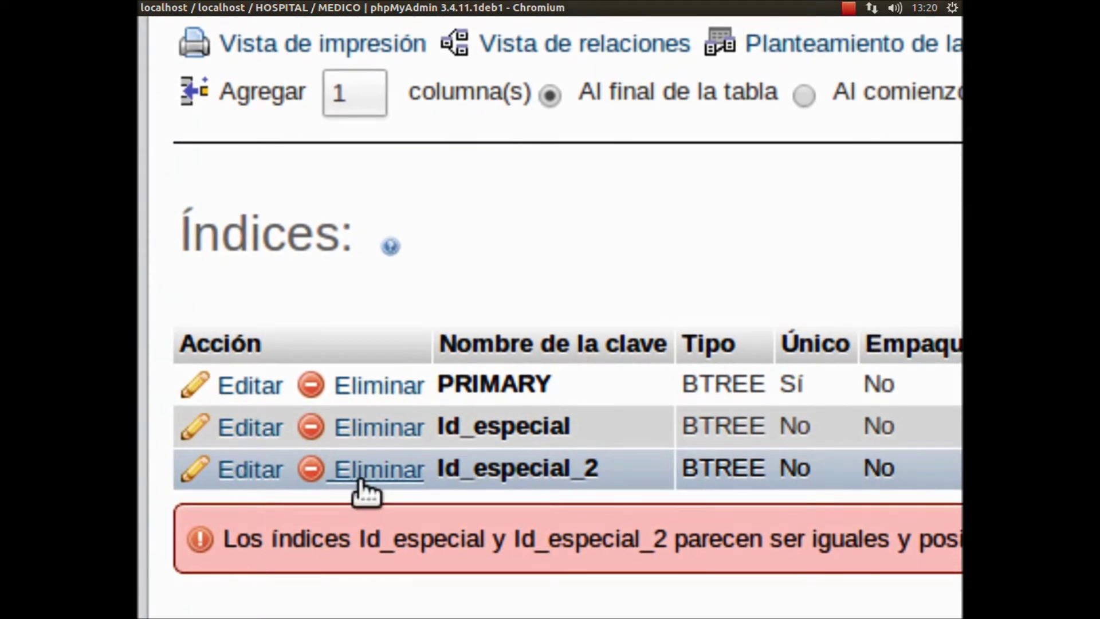
{"action": "left_click", "coordinate": [361, 480]}
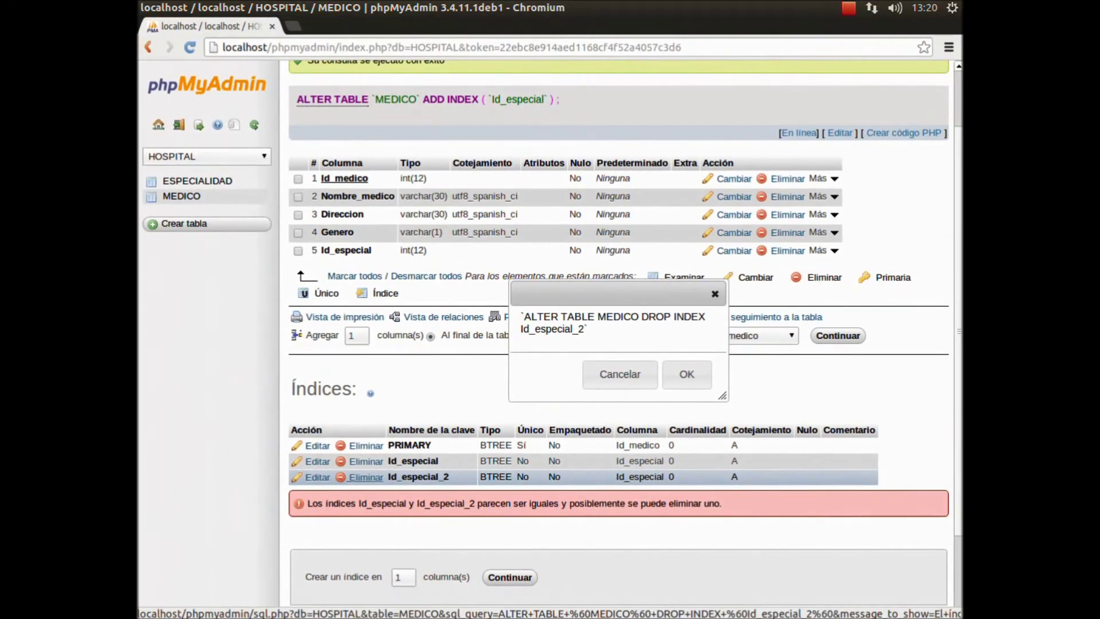
{"action": "key", "text": "Return"}
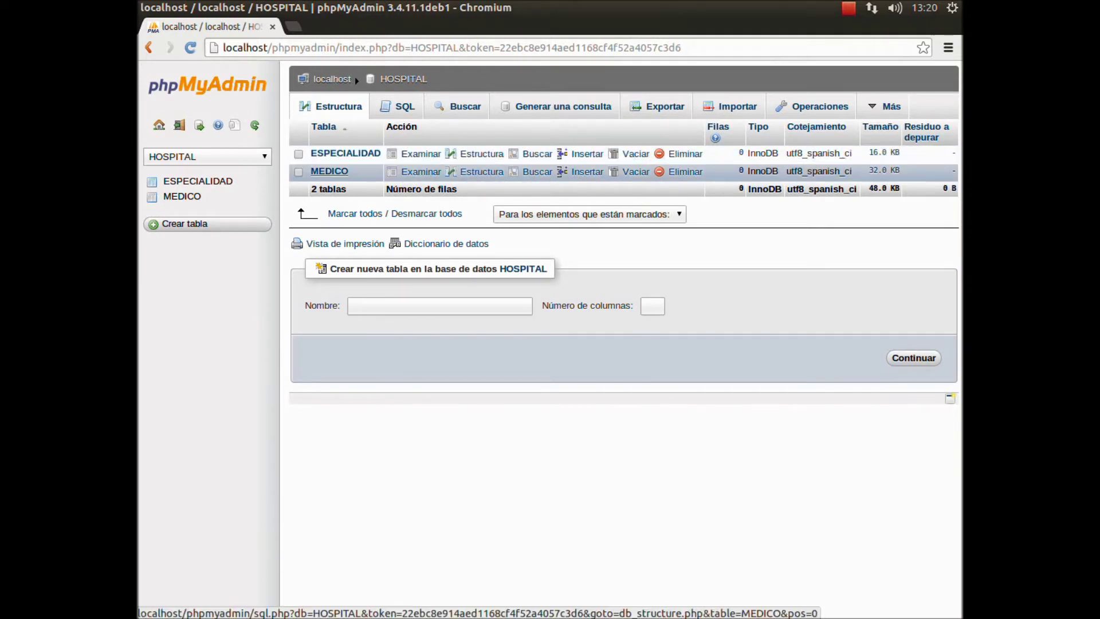
Reopen the MEDICO table's structure and bring up its relation view.
{"action": "left_click", "coordinate": [329, 171]}
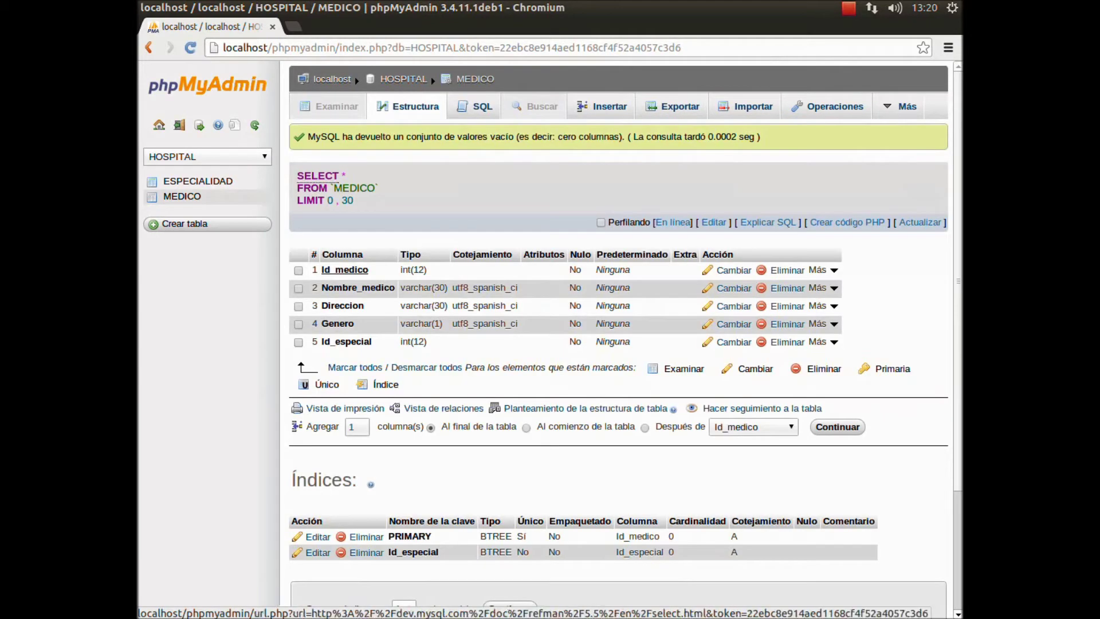
{"action": "scroll", "coordinate": [625, 338], "scroll_direction": "down", "scroll_amount": 1}
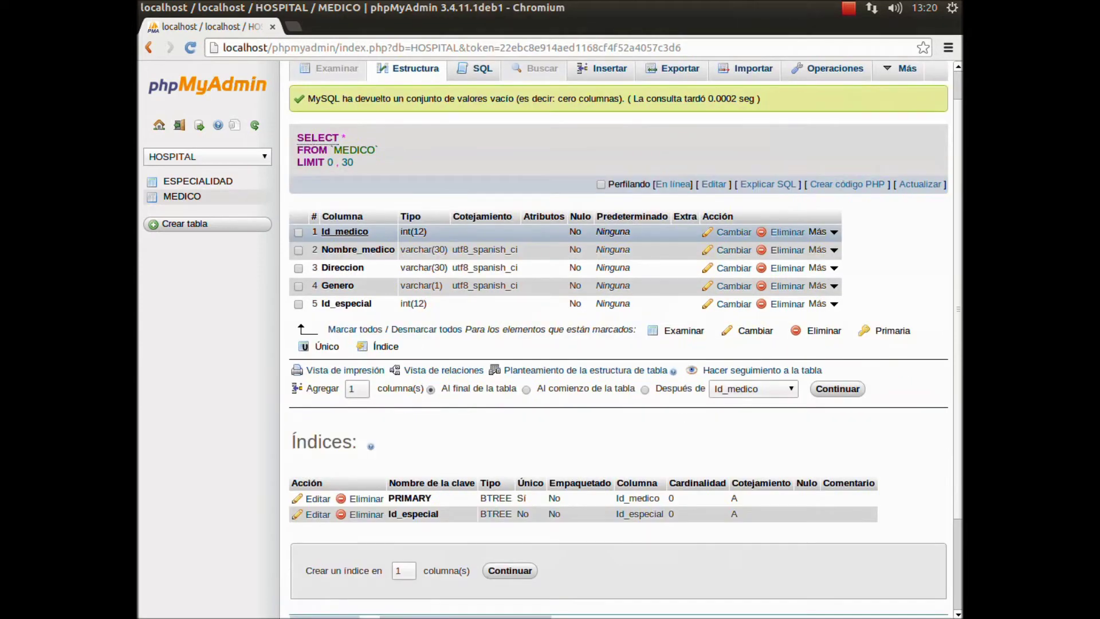
{"action": "scroll", "coordinate": [624, 338], "scroll_direction": "down", "scroll_amount": 1}
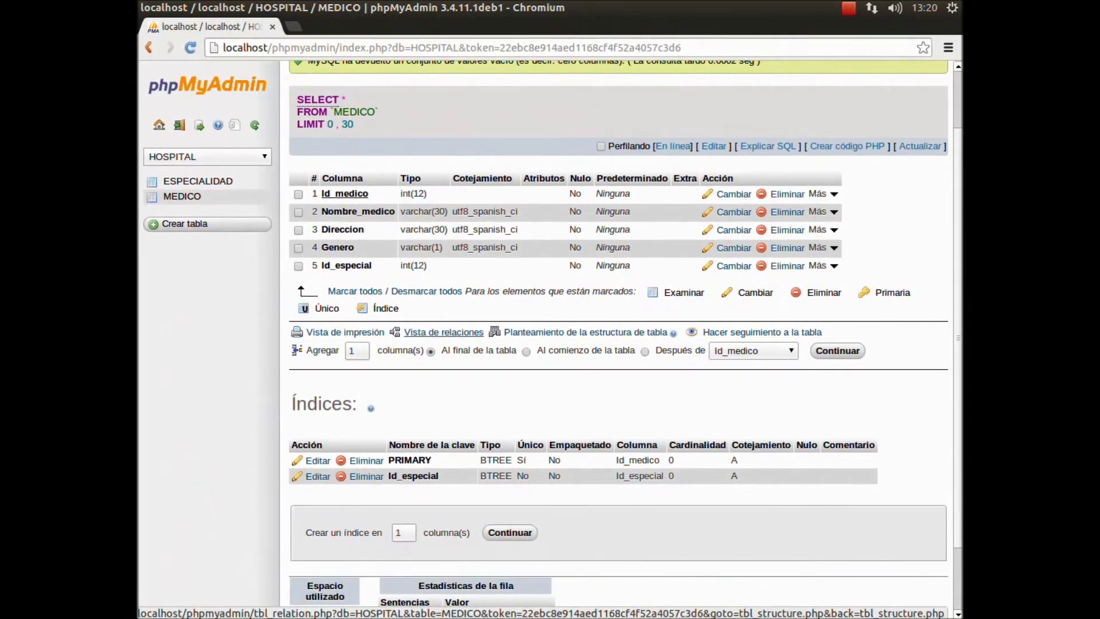
{"action": "left_click", "coordinate": [446, 337]}
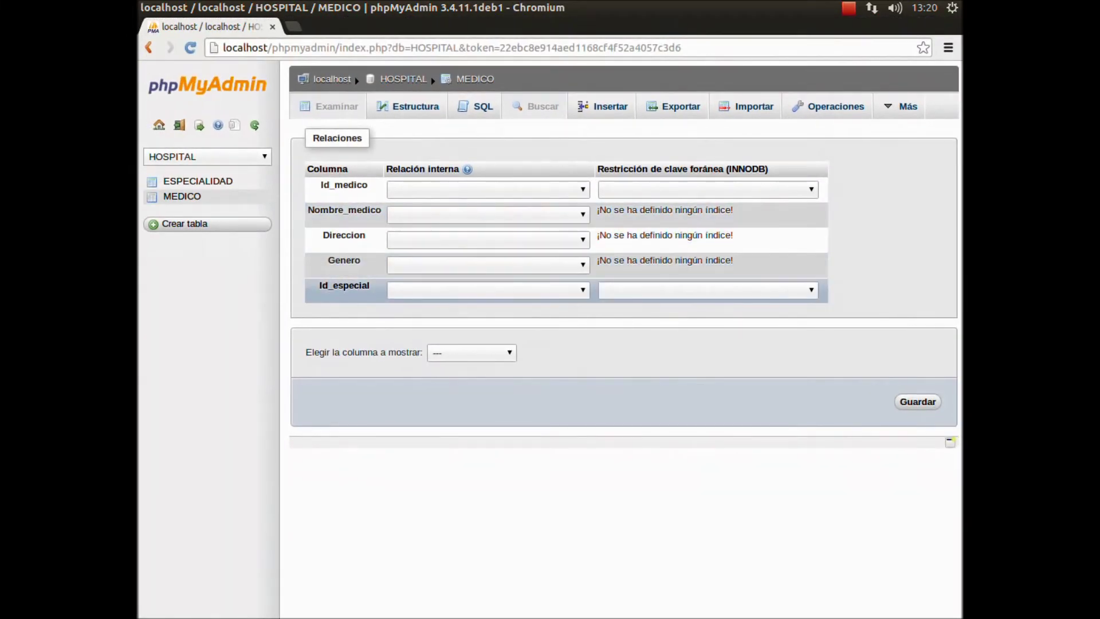
Set the internal relation of the Id_especial column to HOSPITAL.MEDICO.Id_medico.
{"action": "left_click", "coordinate": [488, 289]}
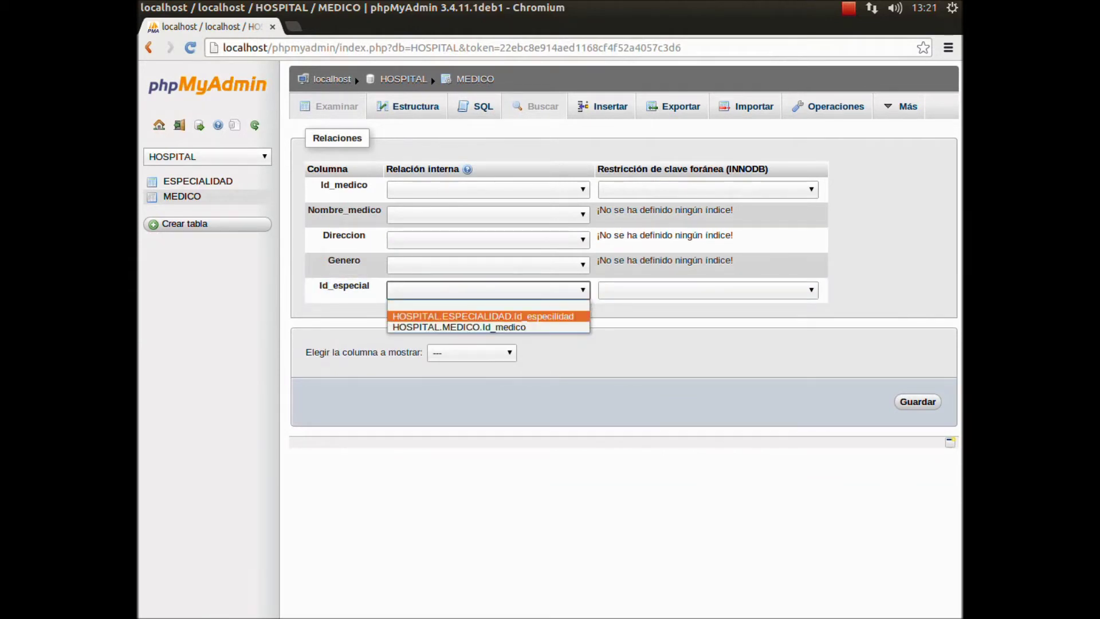
{"action": "left_click", "coordinate": [580, 291]}
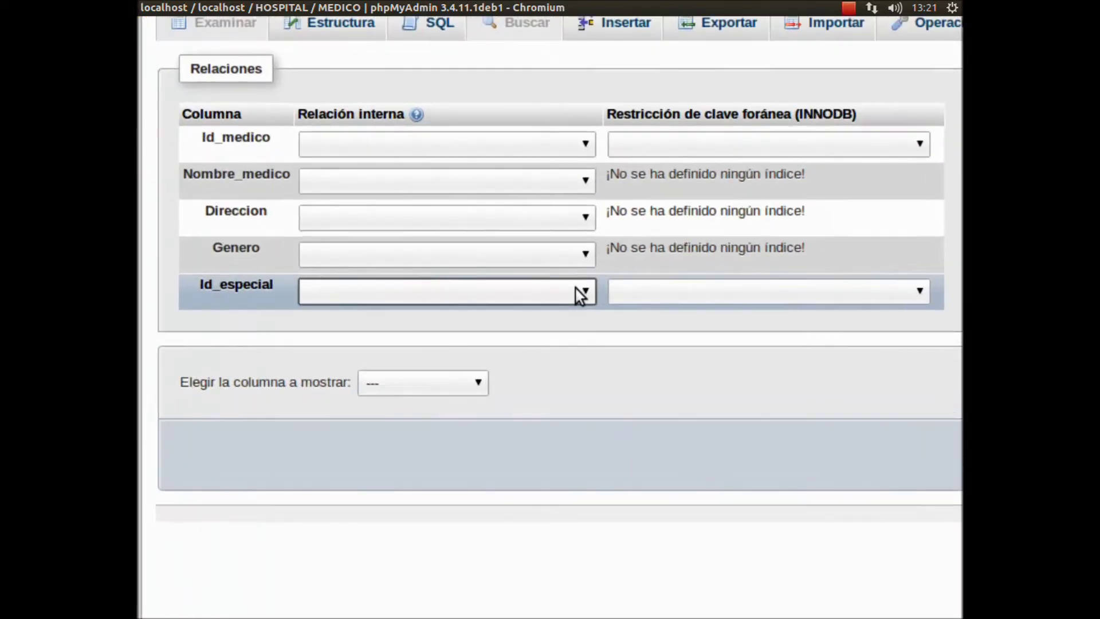
{"action": "left_click", "coordinate": [580, 291]}
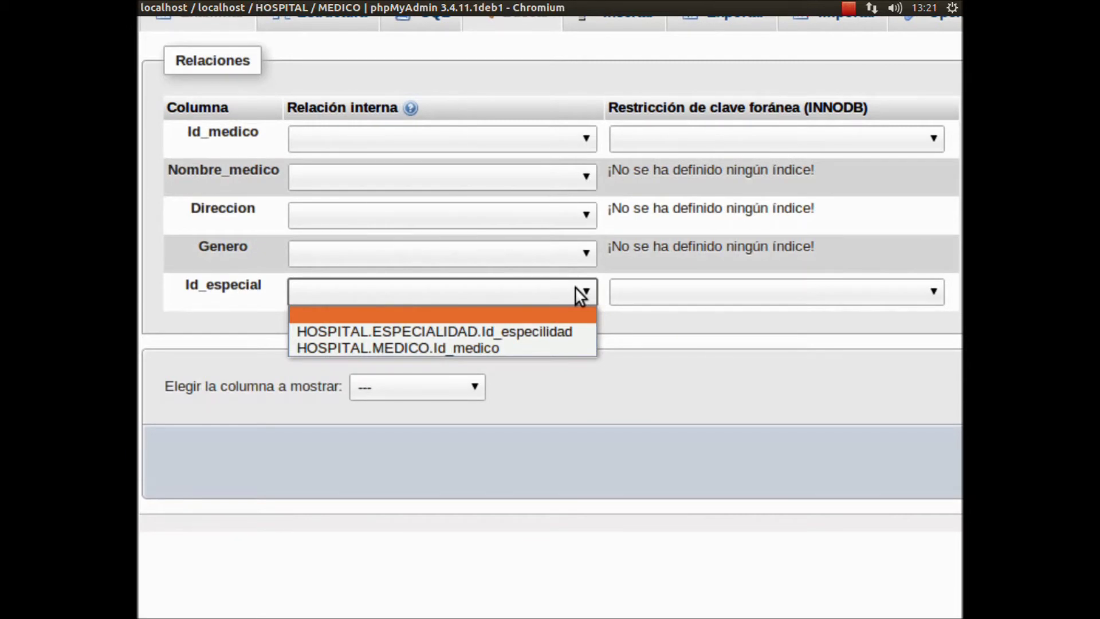
{"action": "scroll", "coordinate": [664, 350], "scroll_direction": "down", "scroll_amount": 1}
{"action": "left_click", "coordinate": [607, 350]}
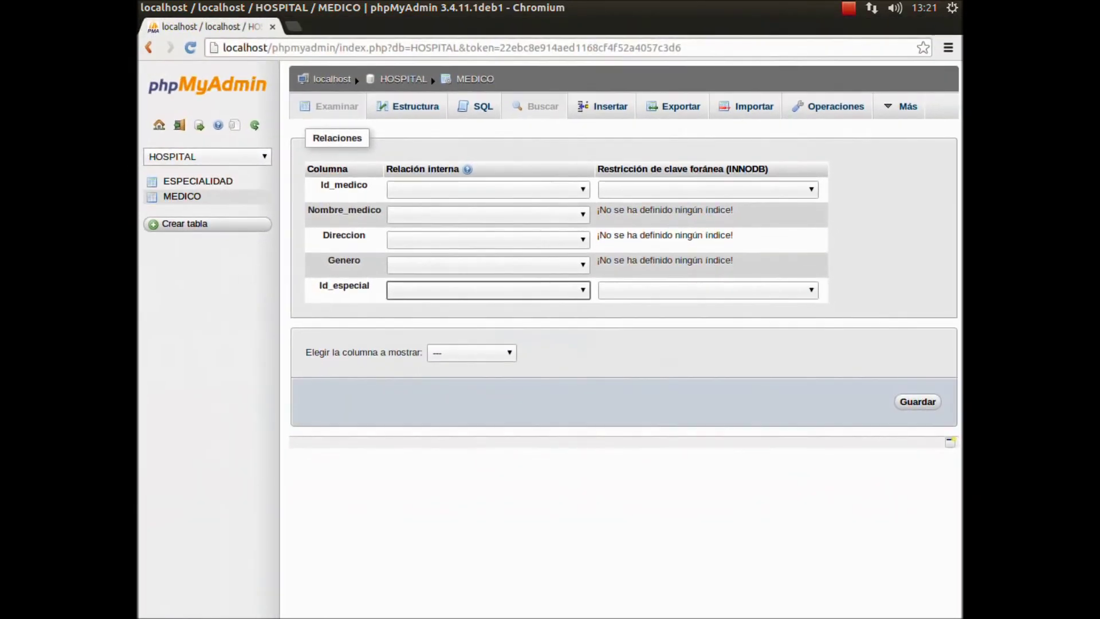
{"action": "key", "text": "alt+Down"}
{"action": "key", "text": "Down"}
{"action": "key", "text": "Down"}
{"action": "key", "text": "Return"}
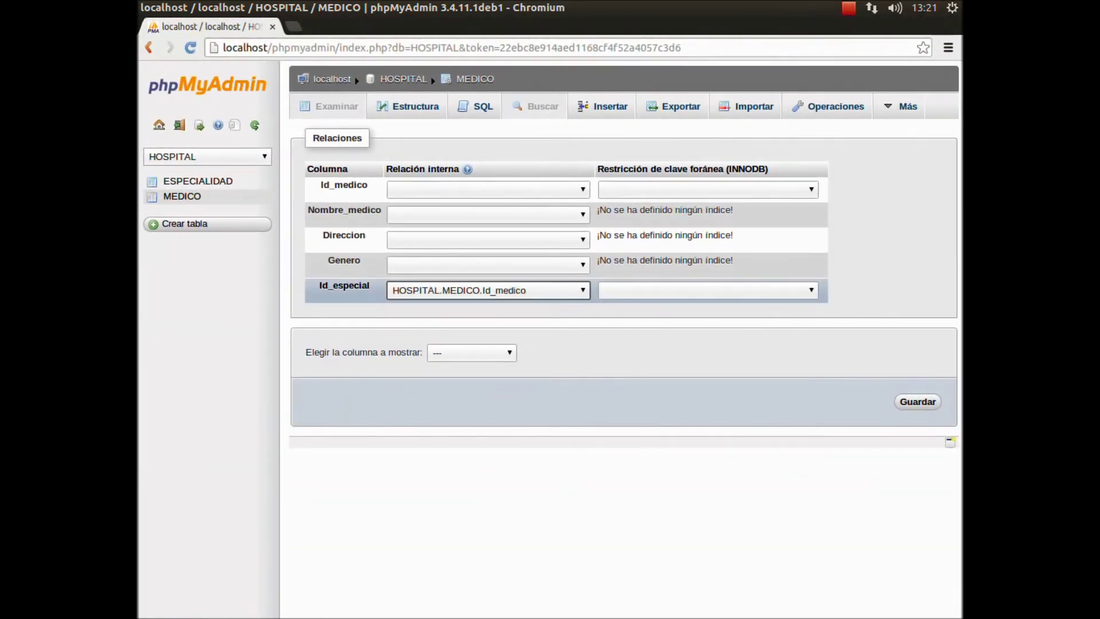
Set the foreign key constraint of Id_especial to reference Id_especilidad in the HOSPITAL database's ESPECIALIDAD table.
{"action": "key", "text": "Tab"}
{"action": "key", "text": "alt+Down"}
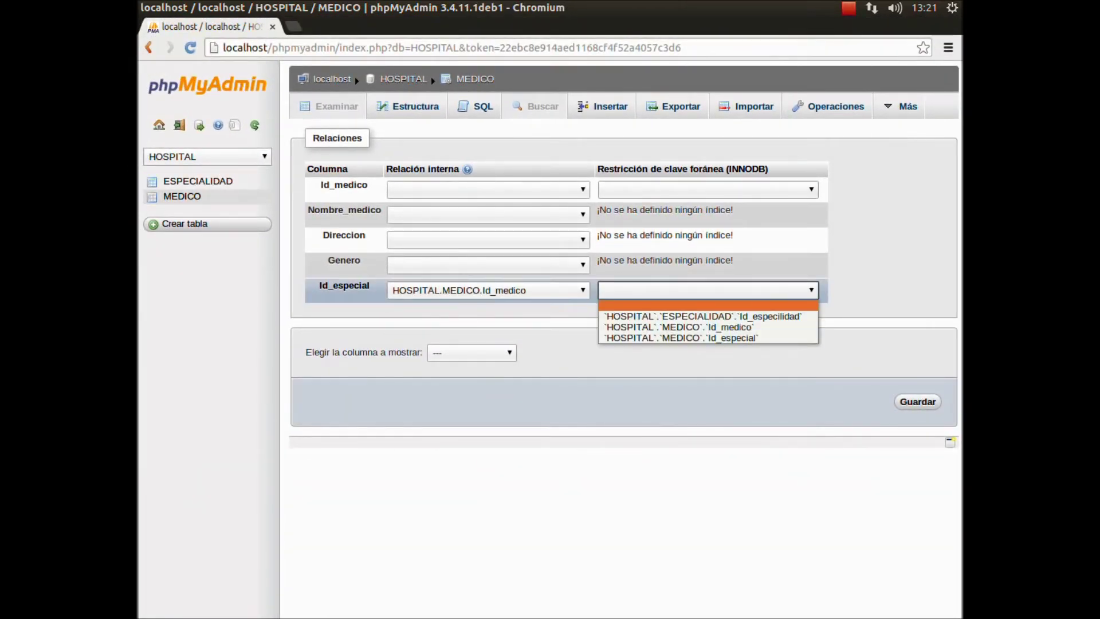
{"action": "key", "text": "Down"}
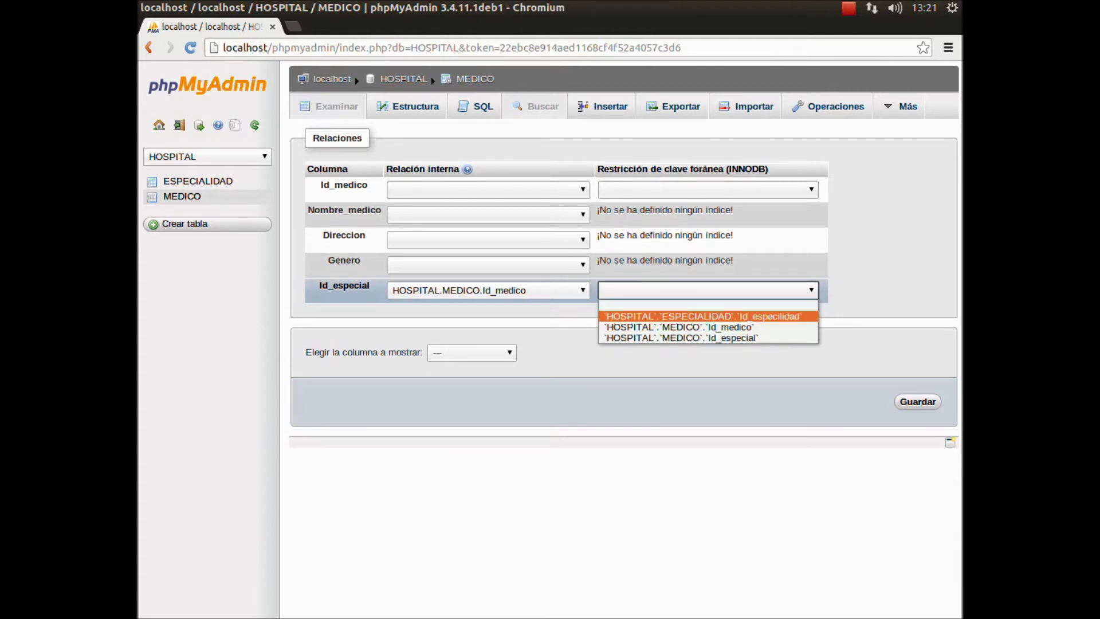
{"action": "key", "text": "Return"}
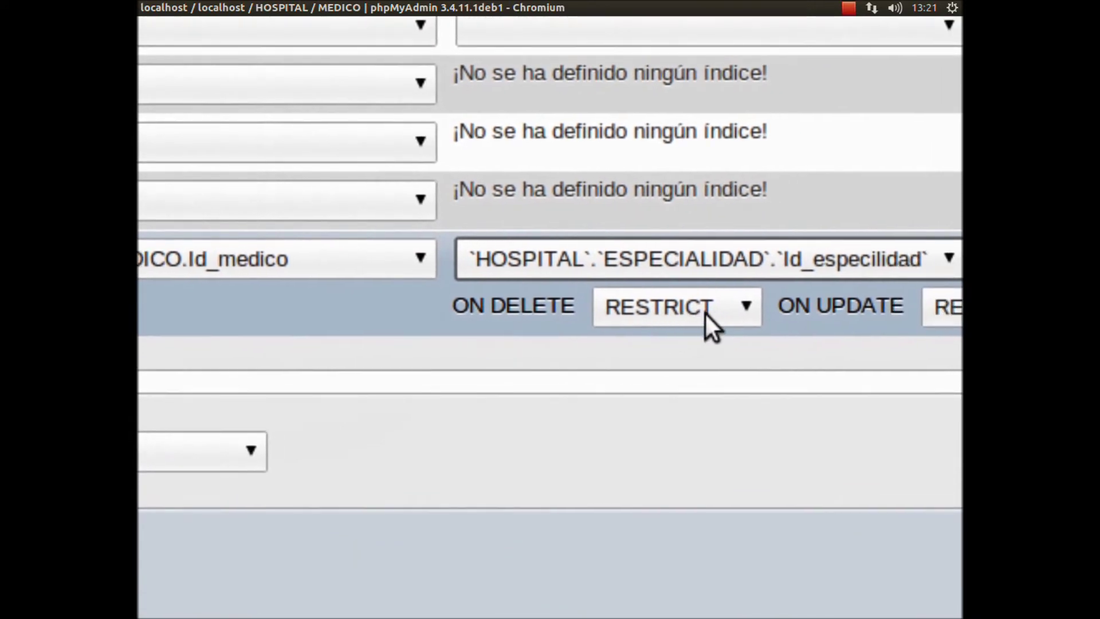
Set both the ON DELETE and ON UPDATE actions of the Id_especial foreign key to CASCADE.
{"action": "left_click", "coordinate": [705, 312]}
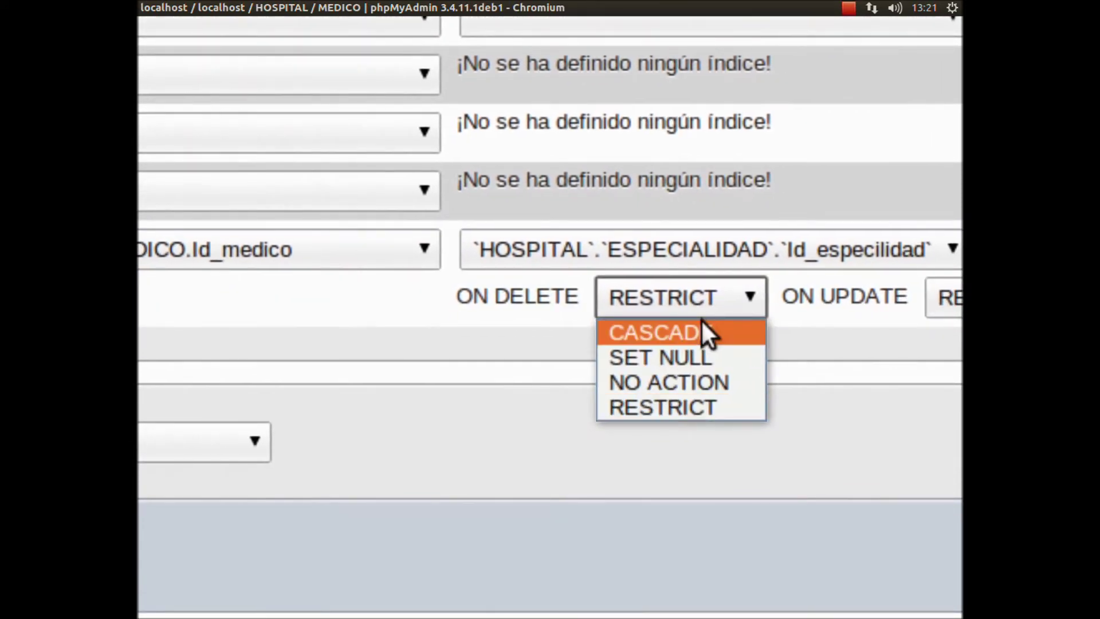
{"action": "left_click", "coordinate": [700, 324]}
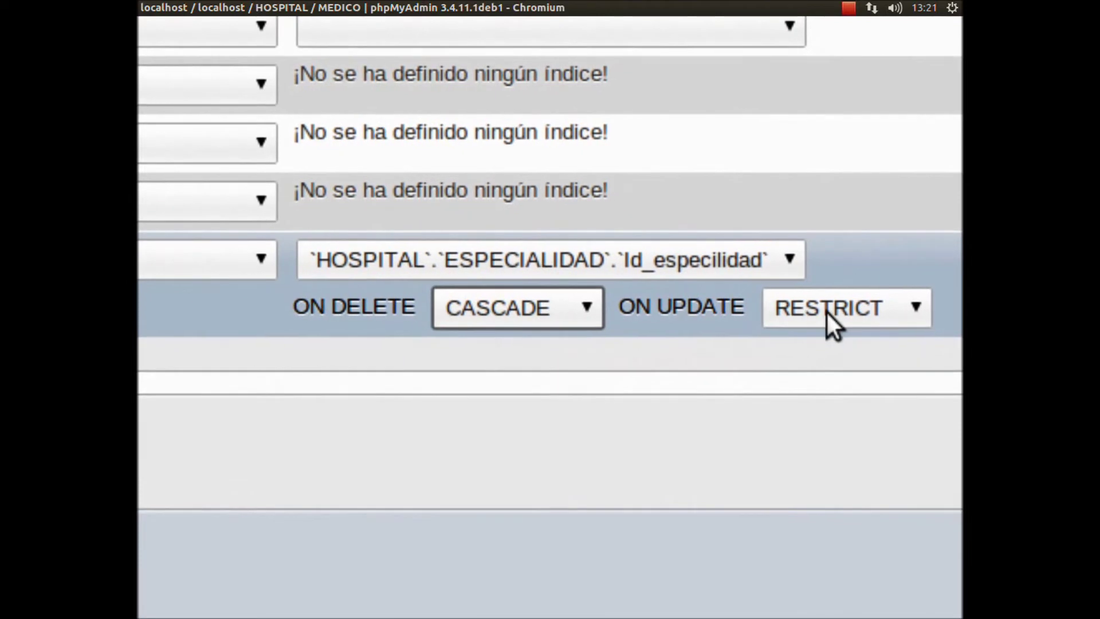
{"action": "left_click", "coordinate": [826, 310]}
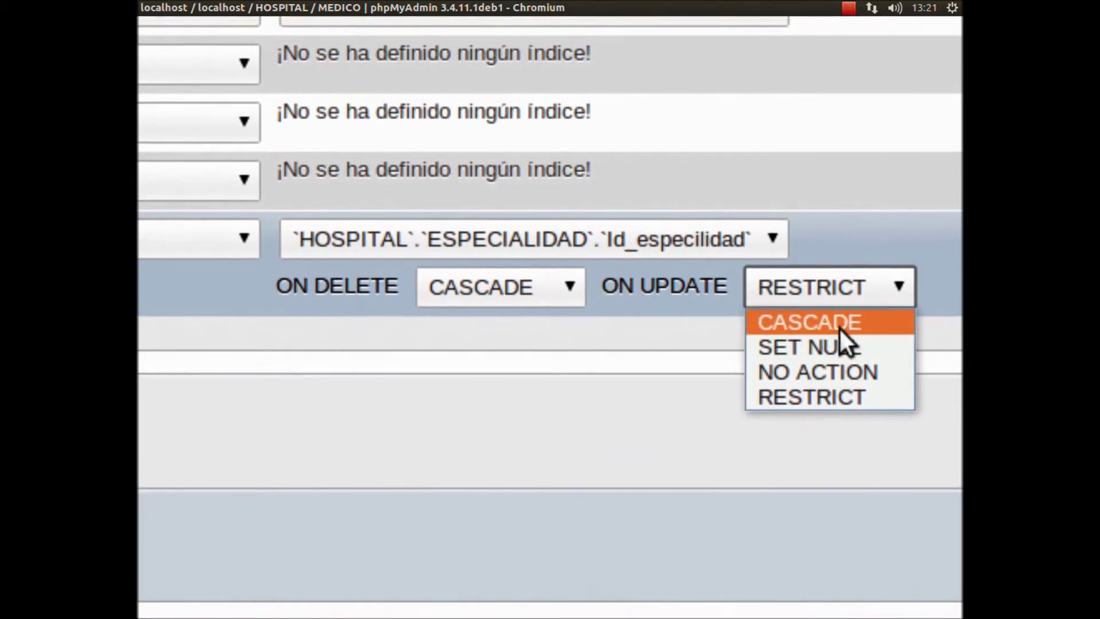
{"action": "left_click", "coordinate": [840, 326]}
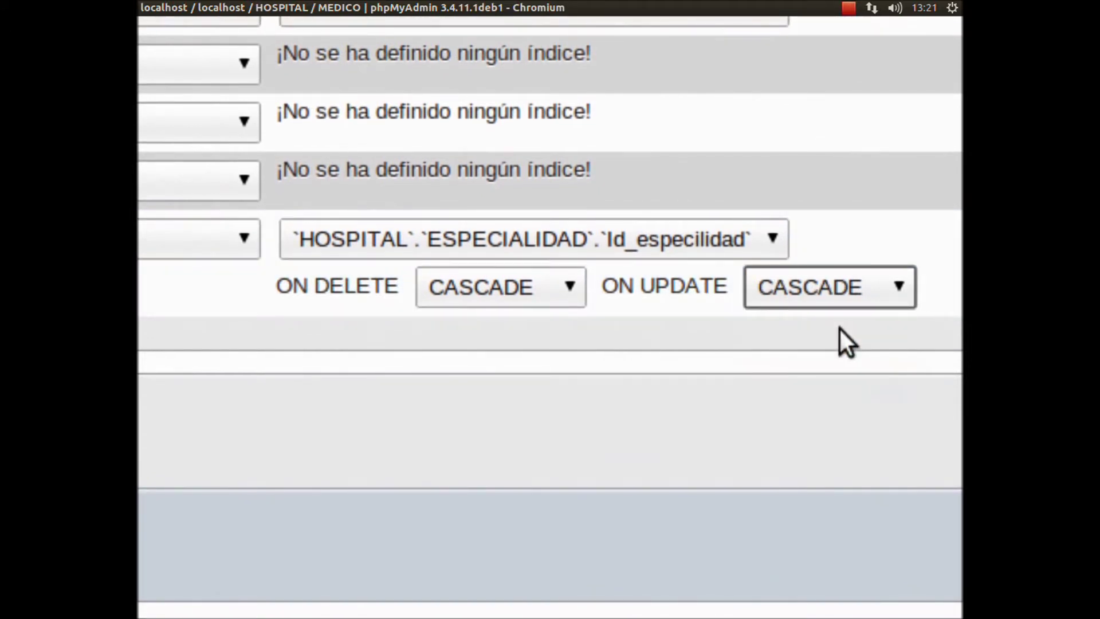
{"action": "scroll", "coordinate": [840, 327], "scroll_direction": "down", "scroll_amount": 4}
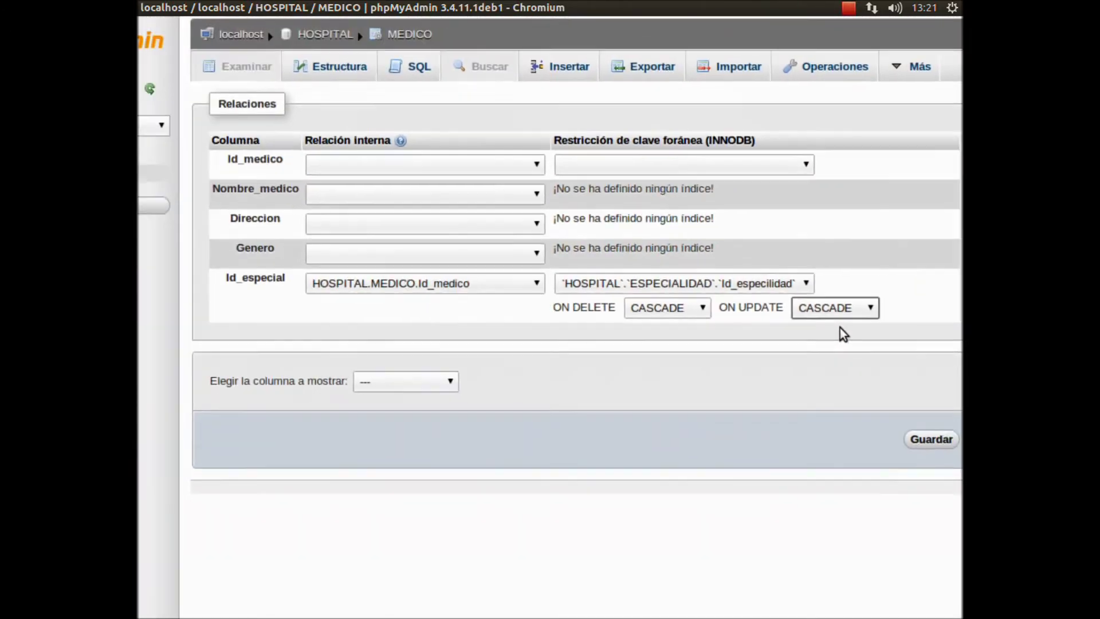
{"action": "scroll", "coordinate": [840, 328], "scroll_direction": "down", "scroll_amount": 1}
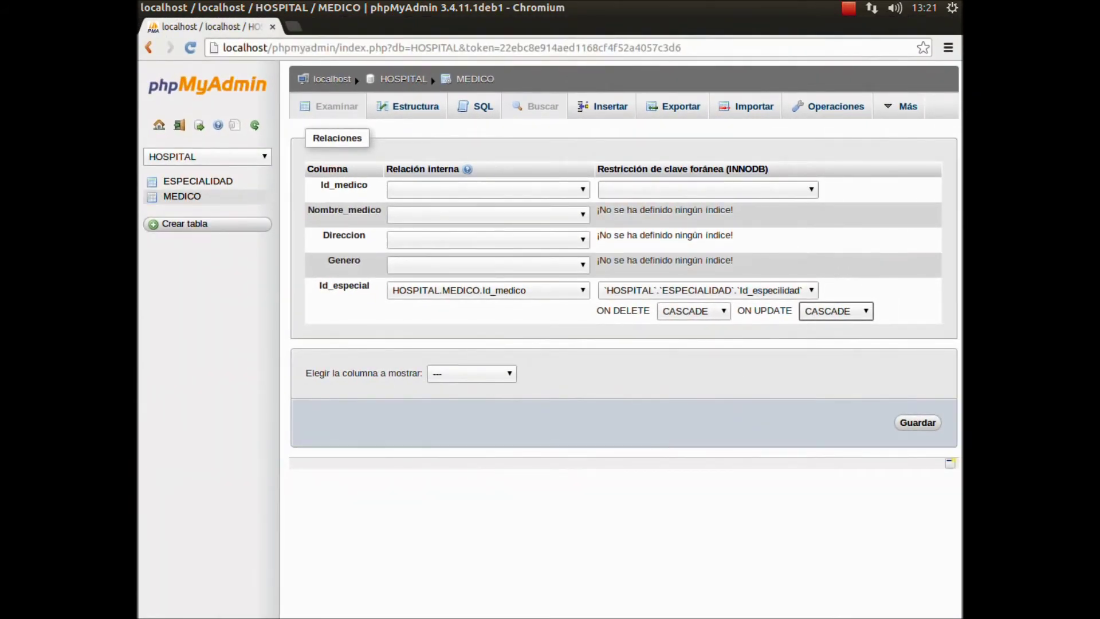
{"action": "scroll", "coordinate": [932, 425], "scroll_direction": "up", "scroll_amount": 1}
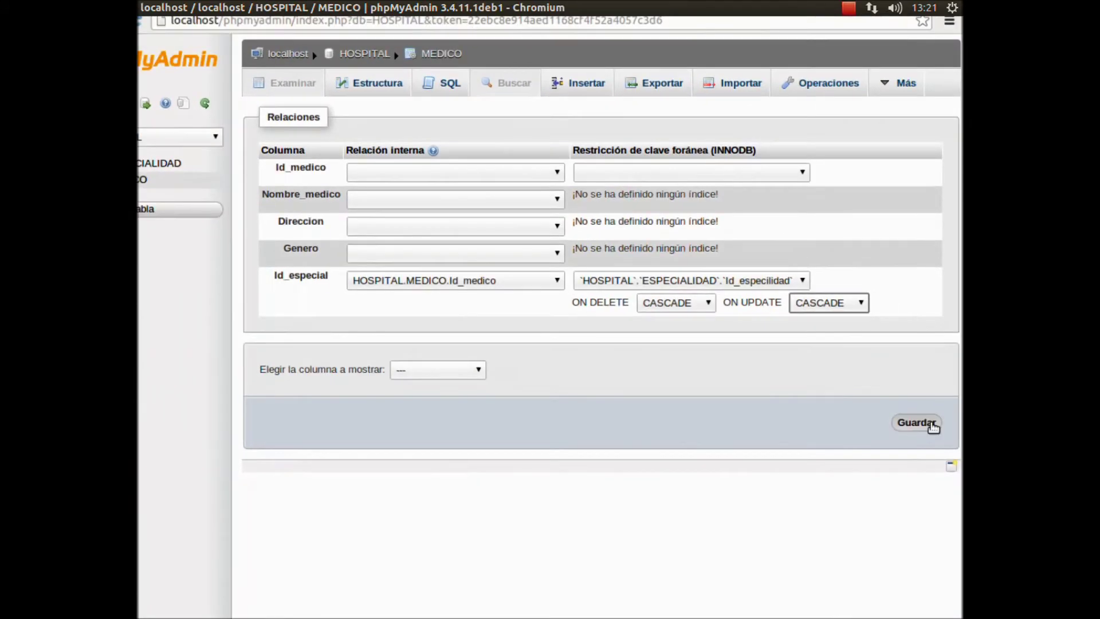
{"action": "scroll", "coordinate": [933, 426], "scroll_direction": "up", "scroll_amount": 3}
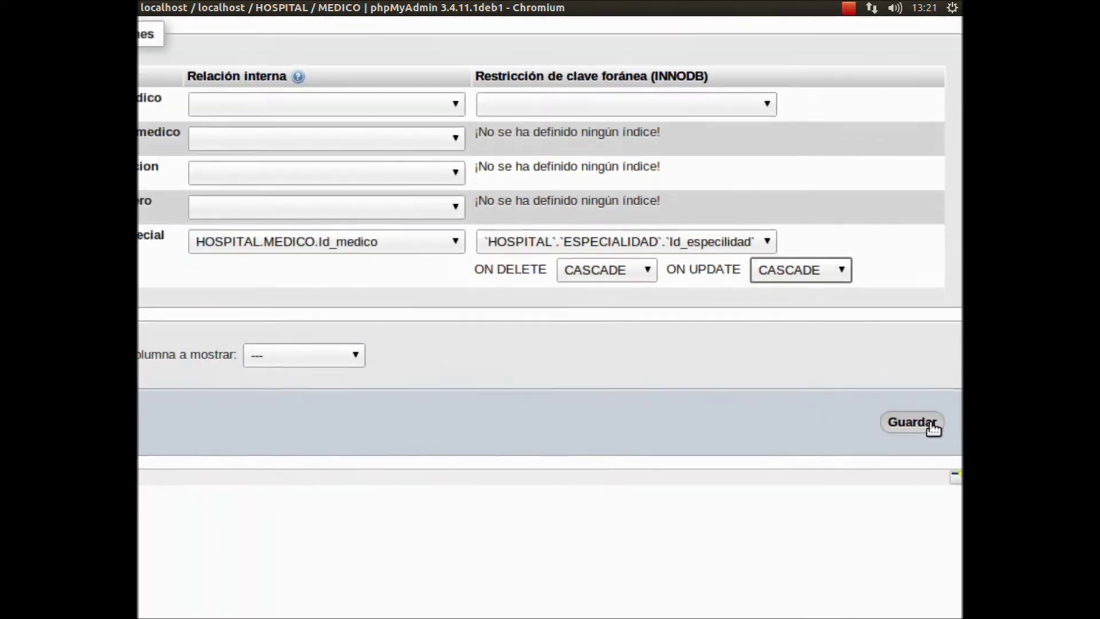
Save the cascading foreign key relation defined for Id_especial in the MEDICO table.
{"action": "scroll", "coordinate": [933, 427], "scroll_direction": "down", "scroll_amount": 3}
{"action": "left_click", "coordinate": [930, 424]}
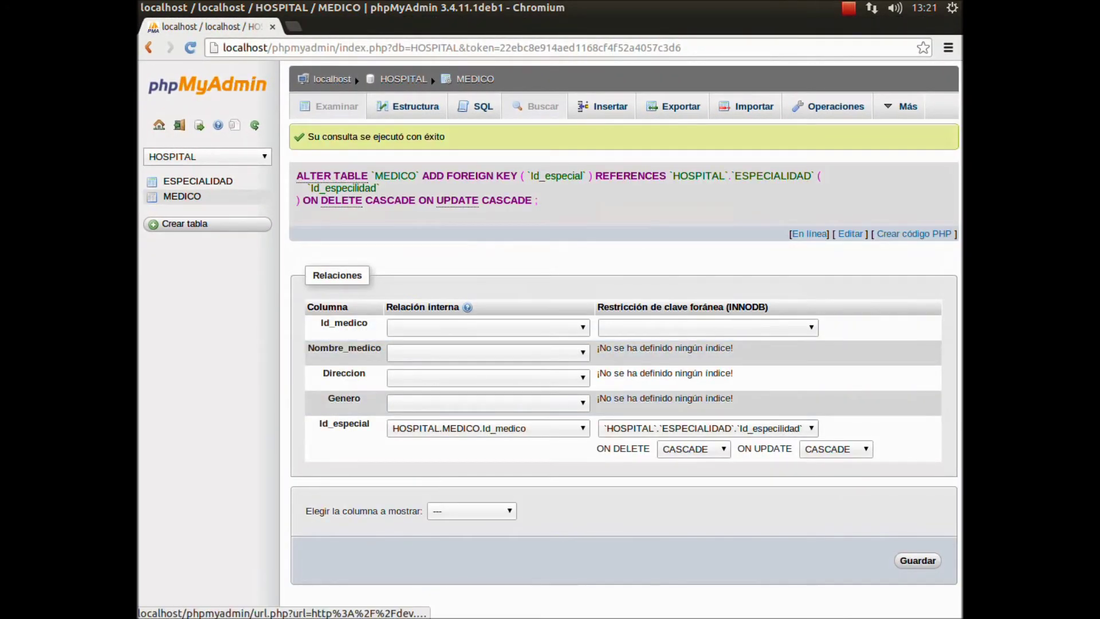
{"action": "scroll", "coordinate": [481, 202], "scroll_direction": "up", "scroll_amount": 3}
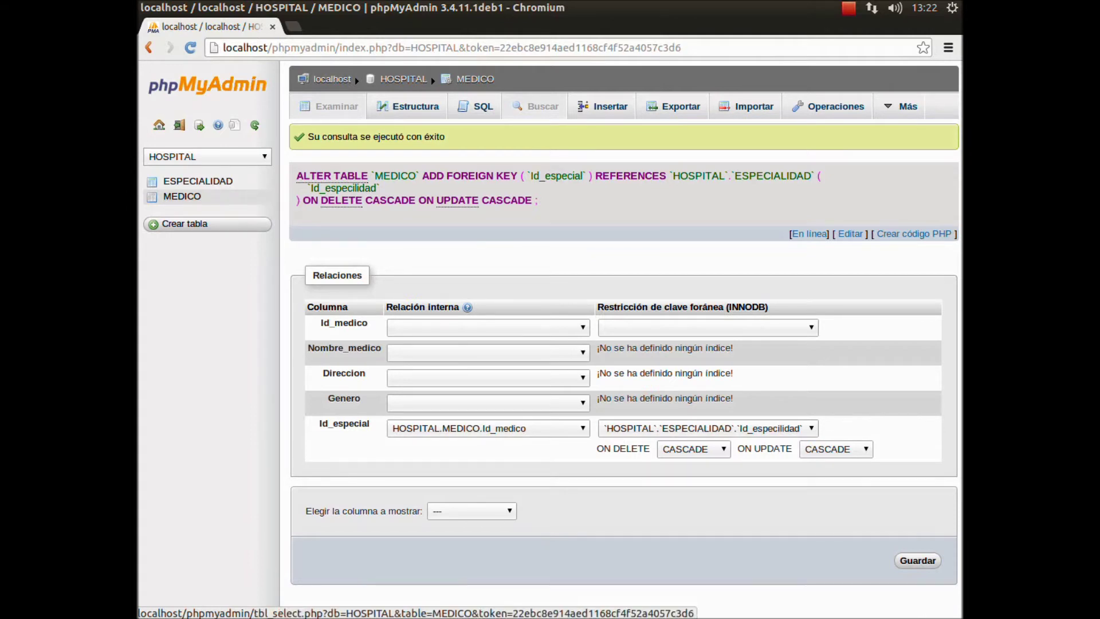
{"action": "left_click", "coordinate": [849, 8]}
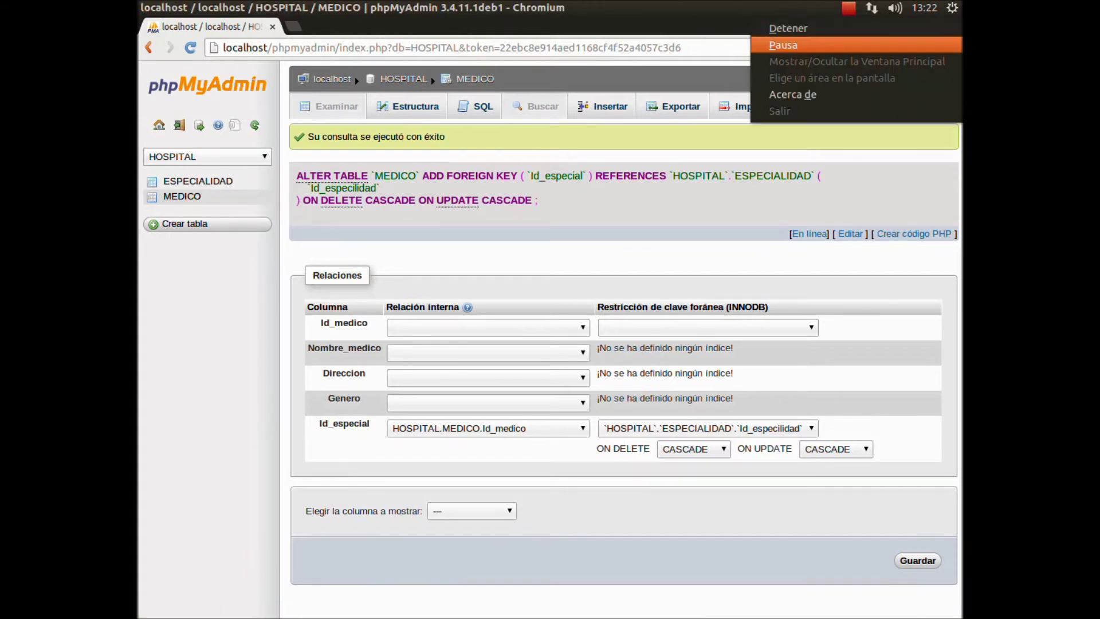
{"action": "left_click", "coordinate": [815, 28]}
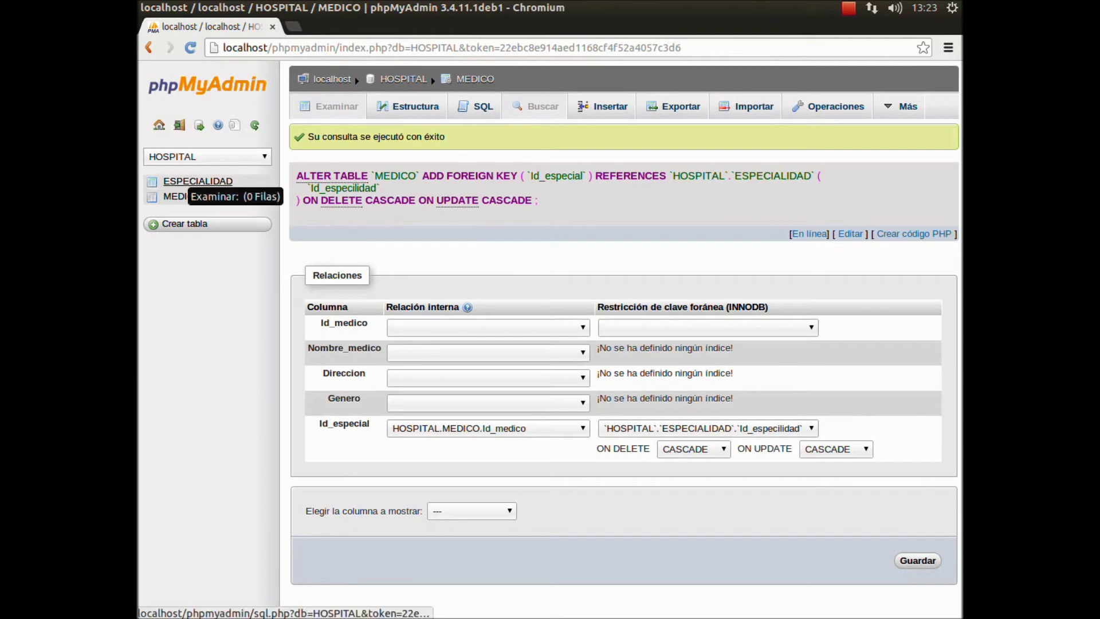
Check the ESPECIALIDAD table's structure and the saved relations in the MEDICO table's relation view.
{"action": "left_click", "coordinate": [219, 182]}
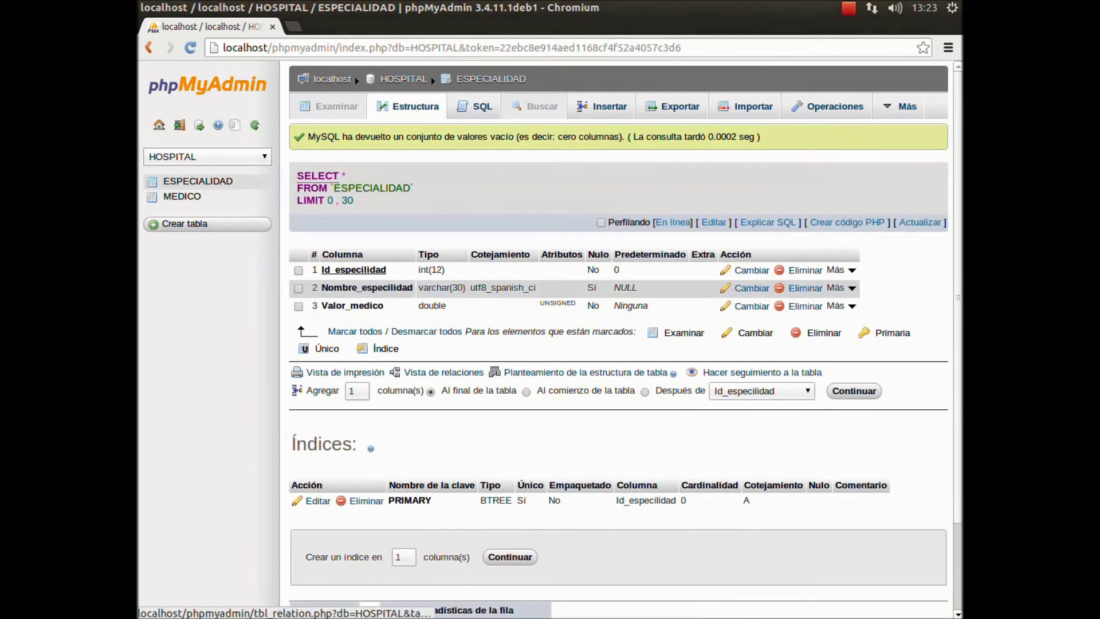
{"action": "left_click", "coordinate": [182, 197]}
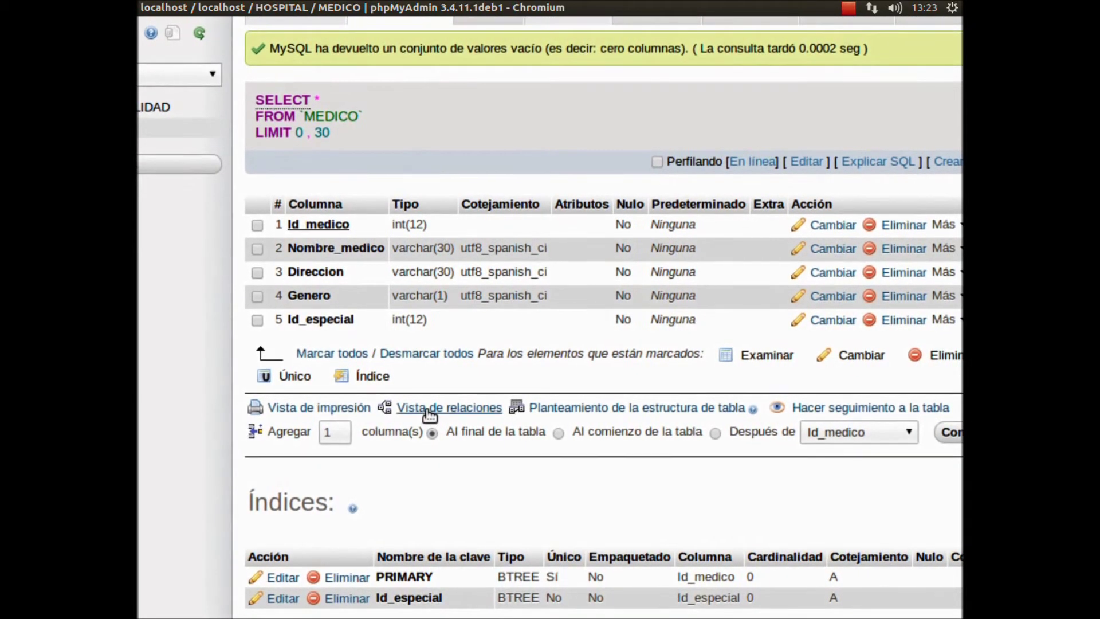
{"action": "left_click", "coordinate": [429, 408]}
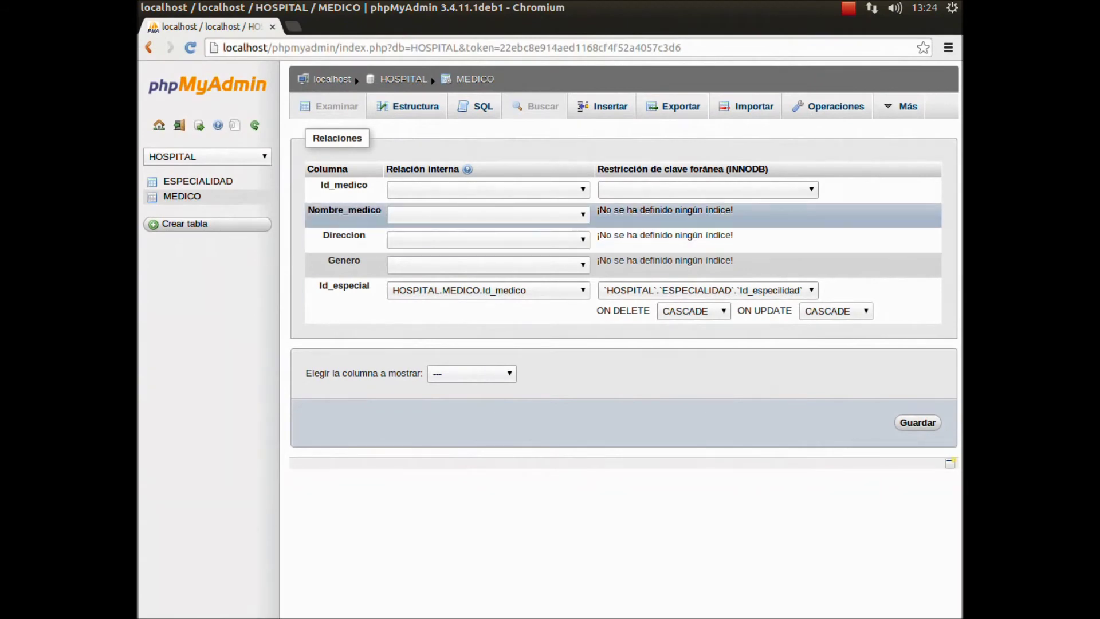
Go back to the server's database list and open the HOSPITAL database's table overview.
{"action": "left_click", "coordinate": [332, 79]}
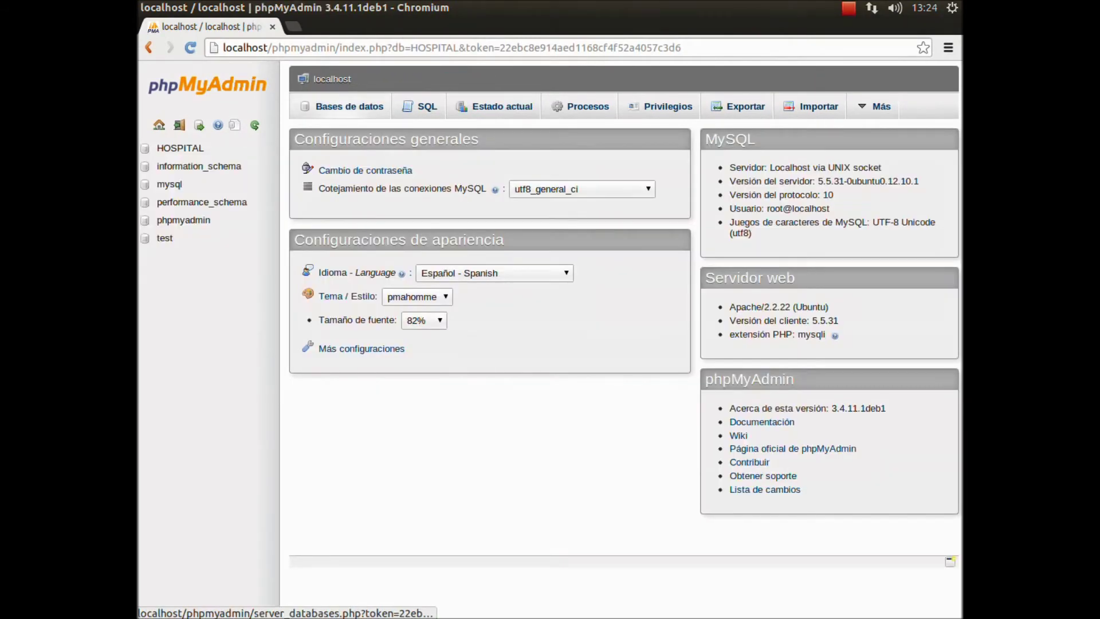
{"action": "left_click", "coordinate": [350, 106]}
{"action": "left_click", "coordinate": [333, 260]}
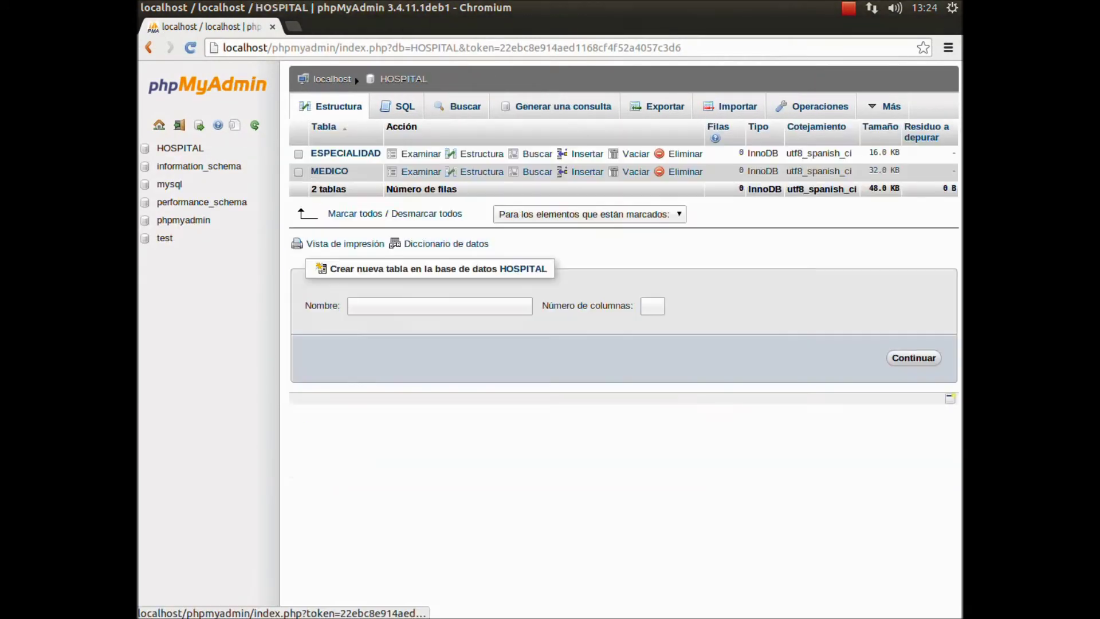
Switch to the running LibreOffice Impress slide show and review the PASOS A REALIZAR slide.
{"action": "key", "text": "alt+Tab"}
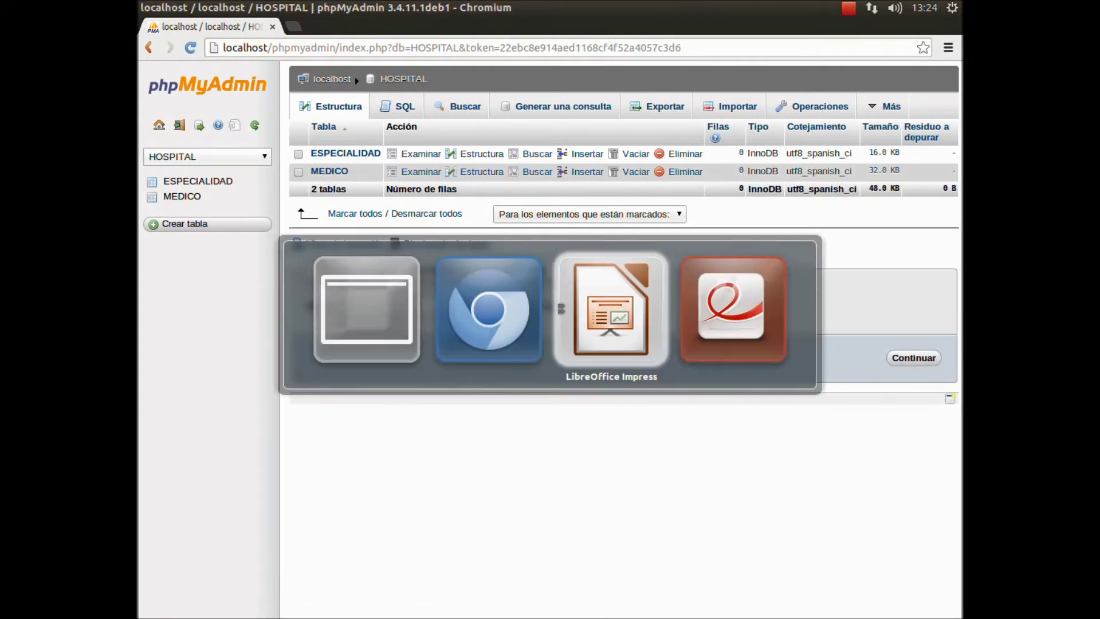
{"action": "key", "text": "alt+Tab"}
{"action": "key", "text": "alt+Tab"}
{"action": "key", "text": "alt+Tab"}
{"action": "key", "text": "alt+Tab"}
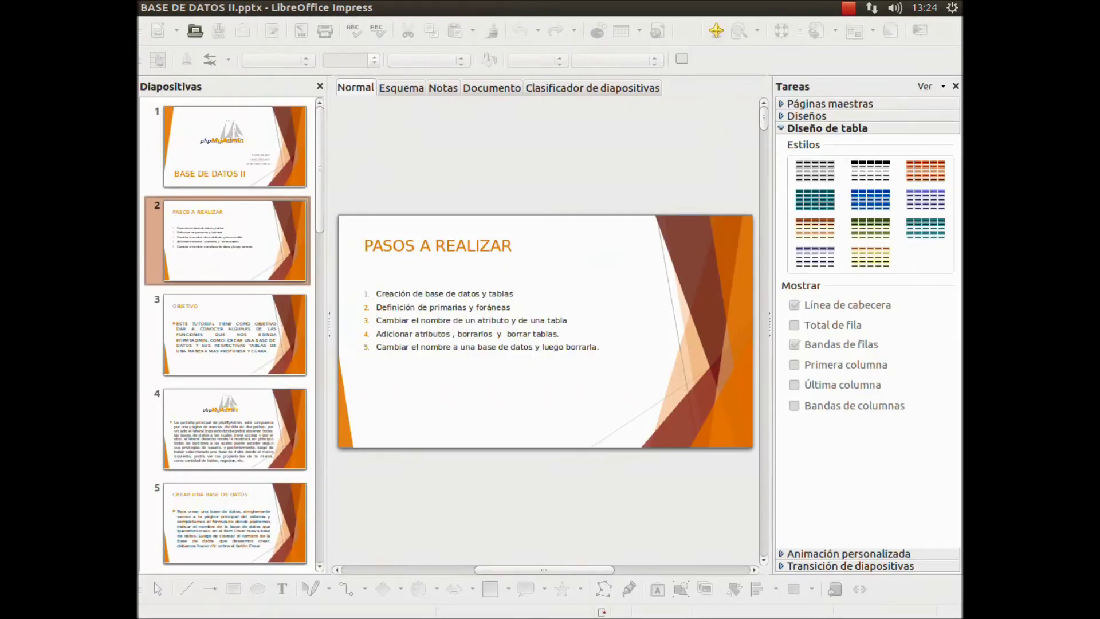
{"action": "key", "text": "alt+Tab"}
{"action": "key", "text": "alt+Tab"}
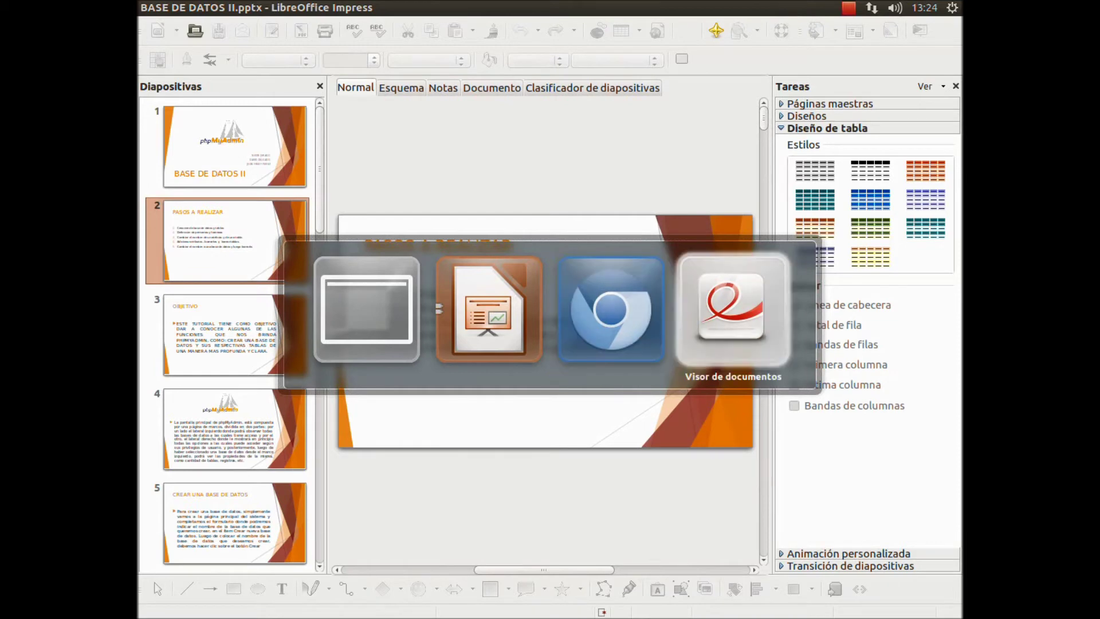
{"action": "key", "text": "alt+Tab"}
{"action": "key", "text": "alt+Tab"}
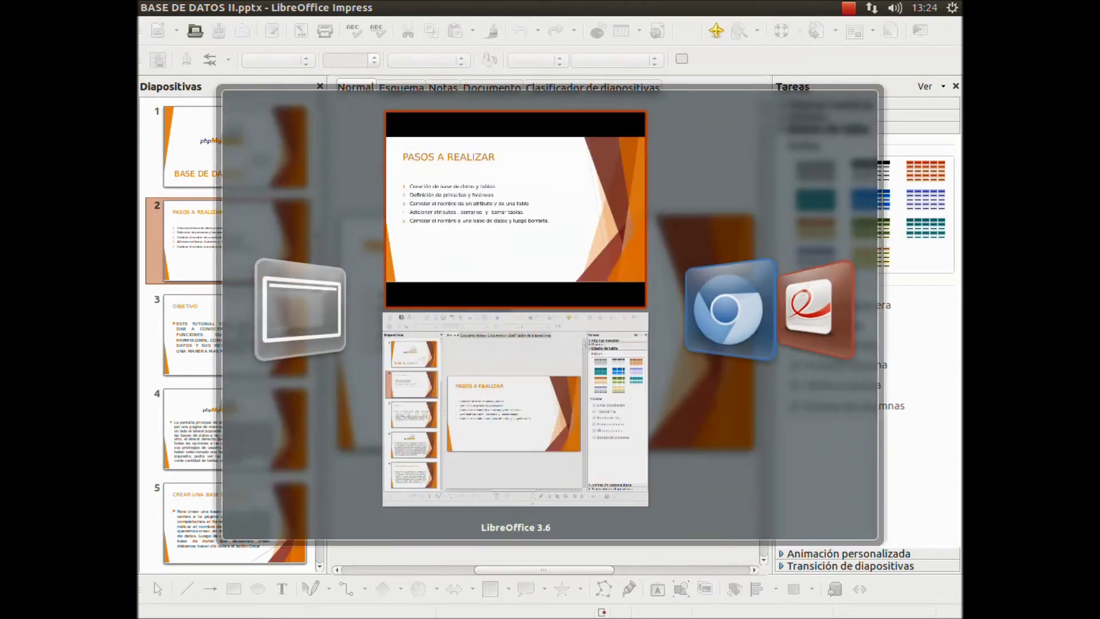
{"action": "key", "text": "alt+Tab"}
{"action": "key", "text": "alt+Tab"}
{"action": "key", "text": "alt+Tab"}
{"action": "key", "text": "alt+Tab"}
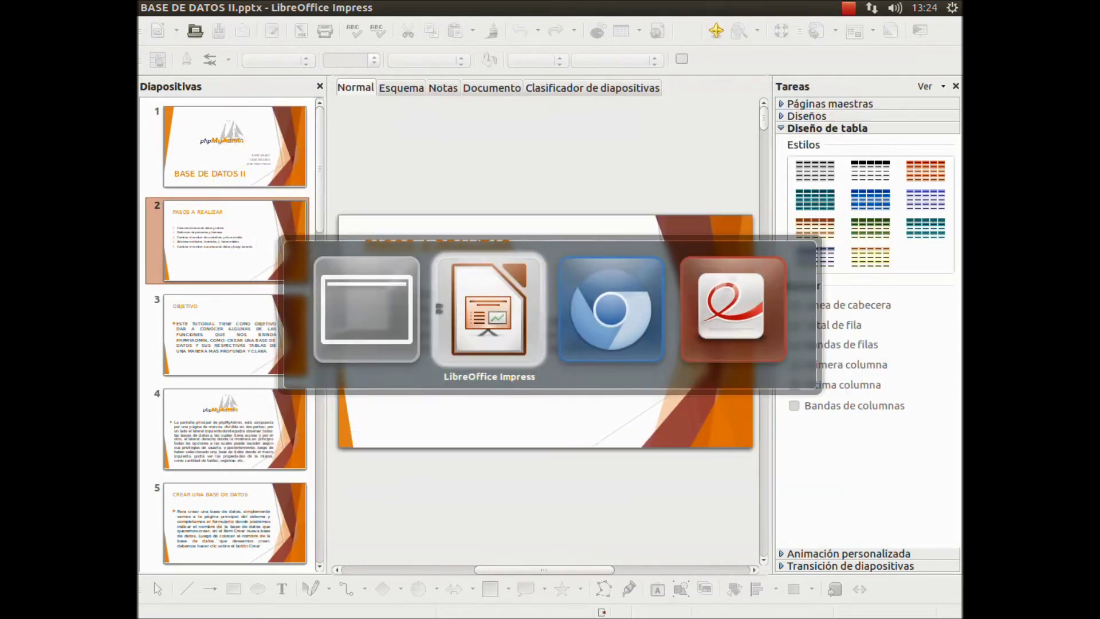
{"action": "key", "text": "alt+Tab"}
{"action": "key", "text": "alt+Tab"}
{"action": "key", "text": "alt+Tab"}
{"action": "key", "text": "alt+Tab"}
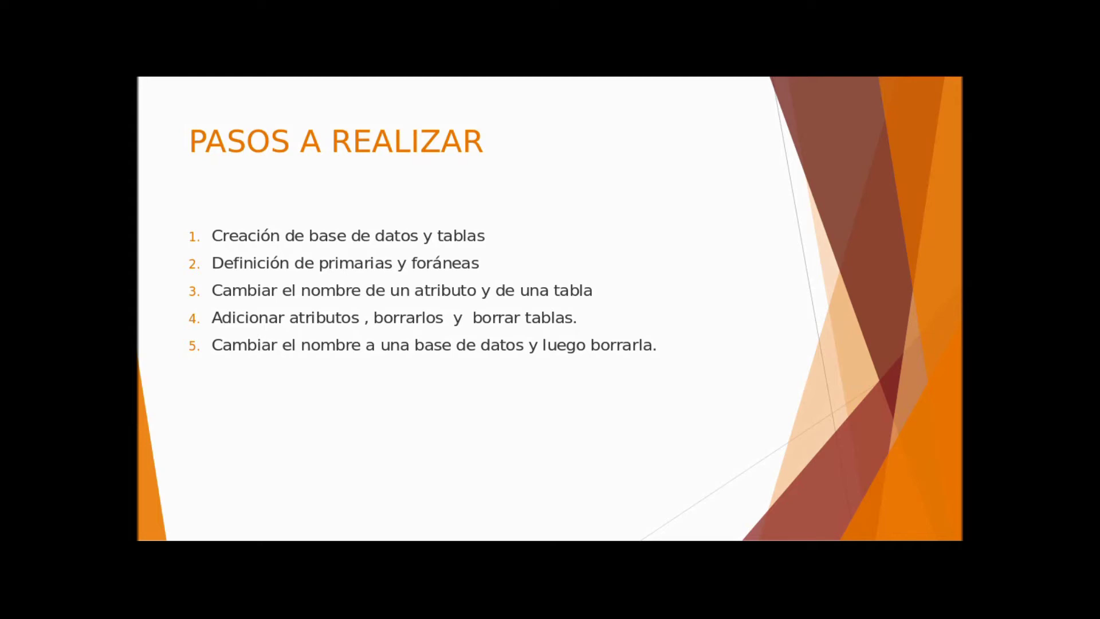
Switch back to phpMyAdmin in Chromium and open the MEDICO table's structure.
{"action": "key", "text": "Escape"}
{"action": "key", "text": "alt+Tab"}
{"action": "key", "text": "alt+Tab"}
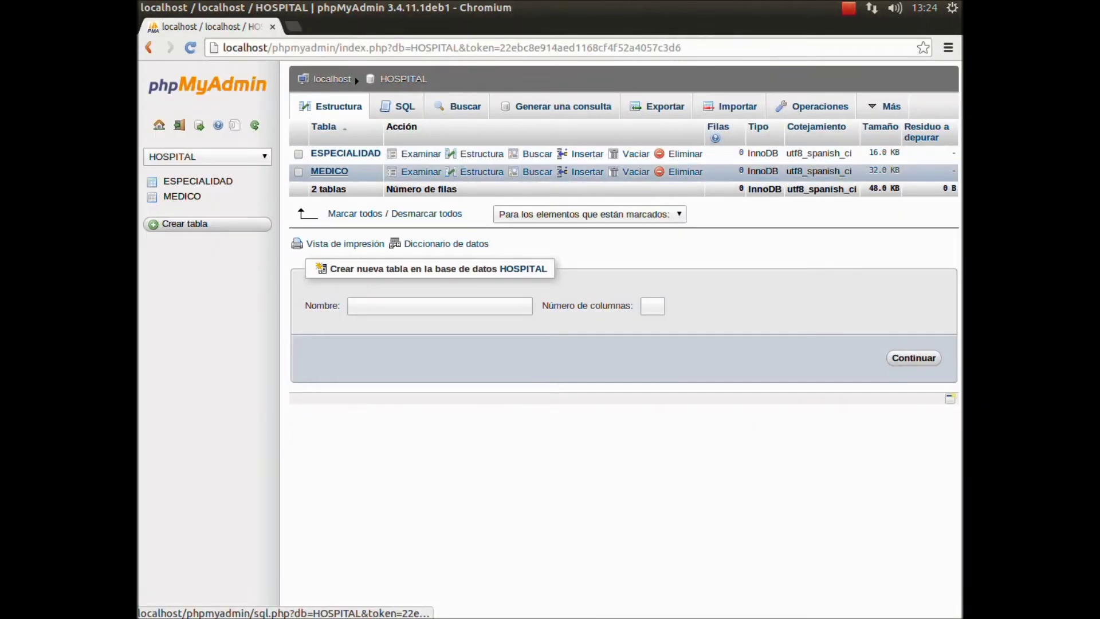
{"action": "left_click", "coordinate": [329, 171]}
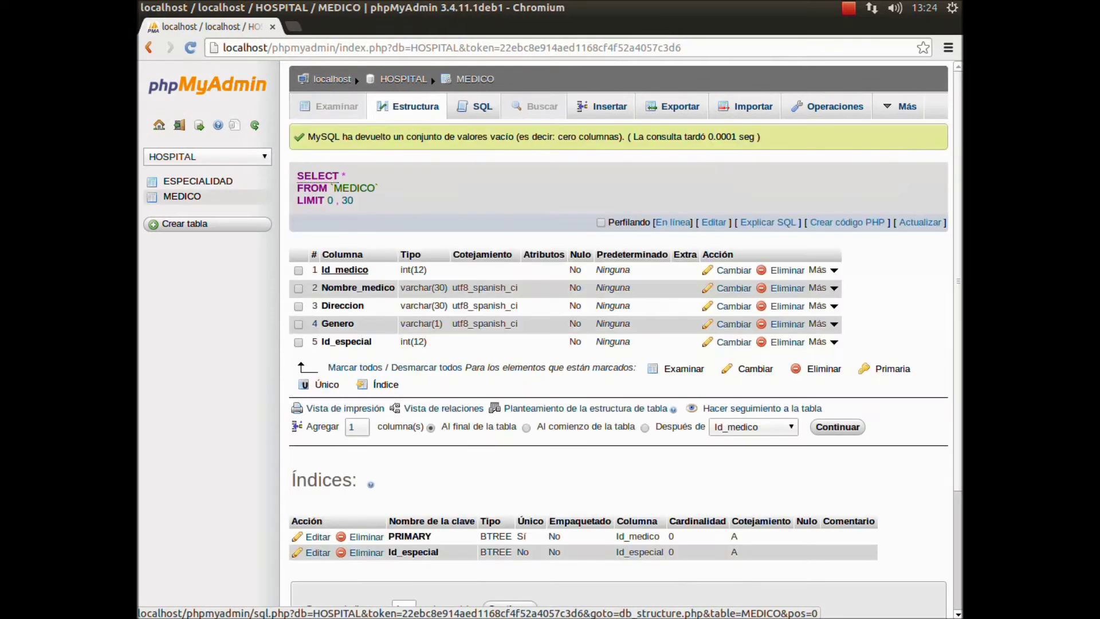
{"action": "scroll", "coordinate": [573, 250], "scroll_direction": "down", "scroll_amount": 1}
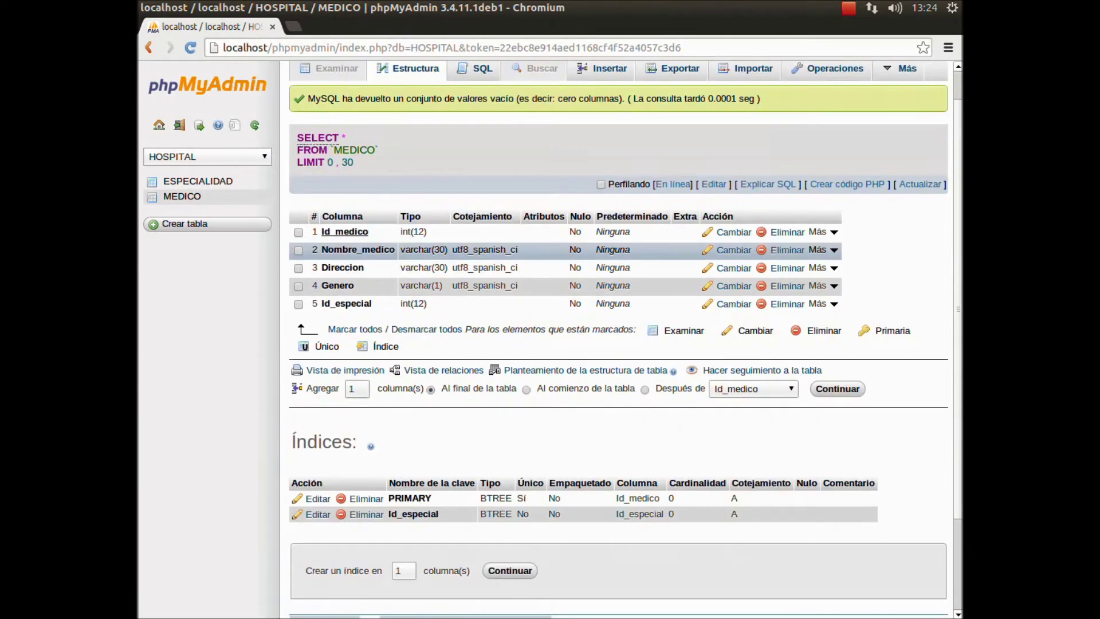
{"action": "scroll", "coordinate": [573, 250], "scroll_direction": "down", "scroll_amount": 1}
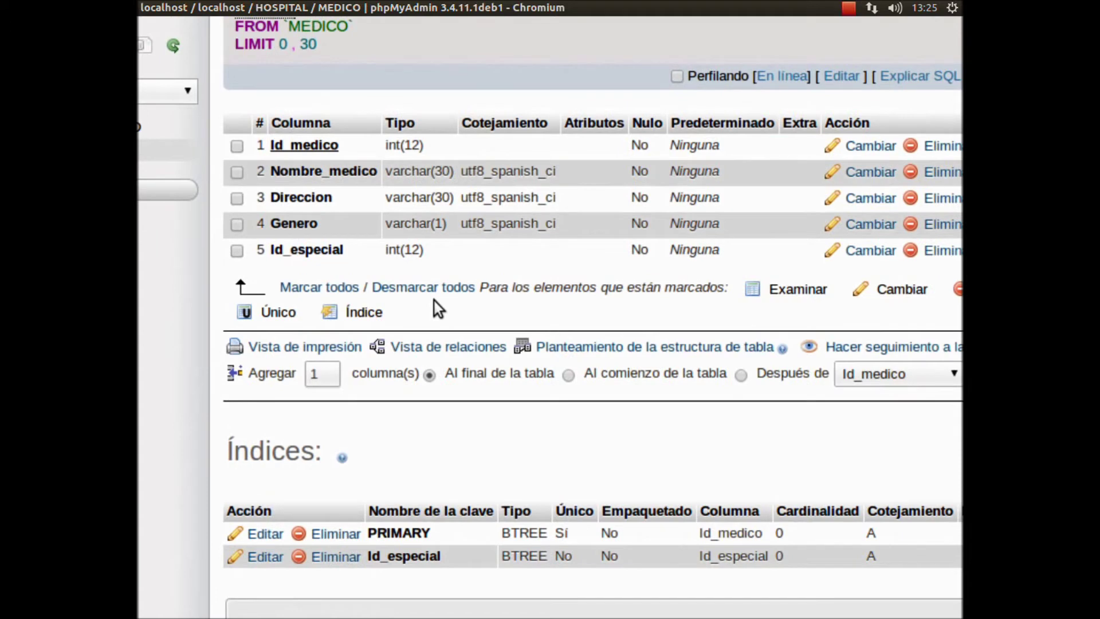
Start adding one column to the MEDICO table, positioned after the Genero column.
{"action": "key", "text": "ctrl+minus"}
{"action": "key", "text": "ctrl+minus"}
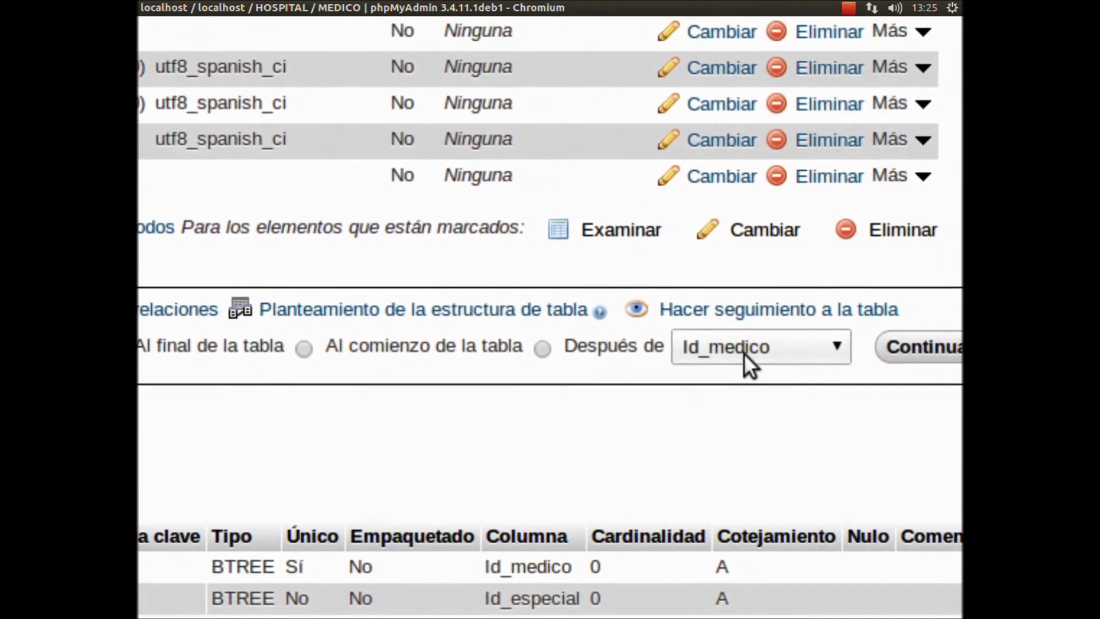
{"action": "left_click", "coordinate": [744, 353]}
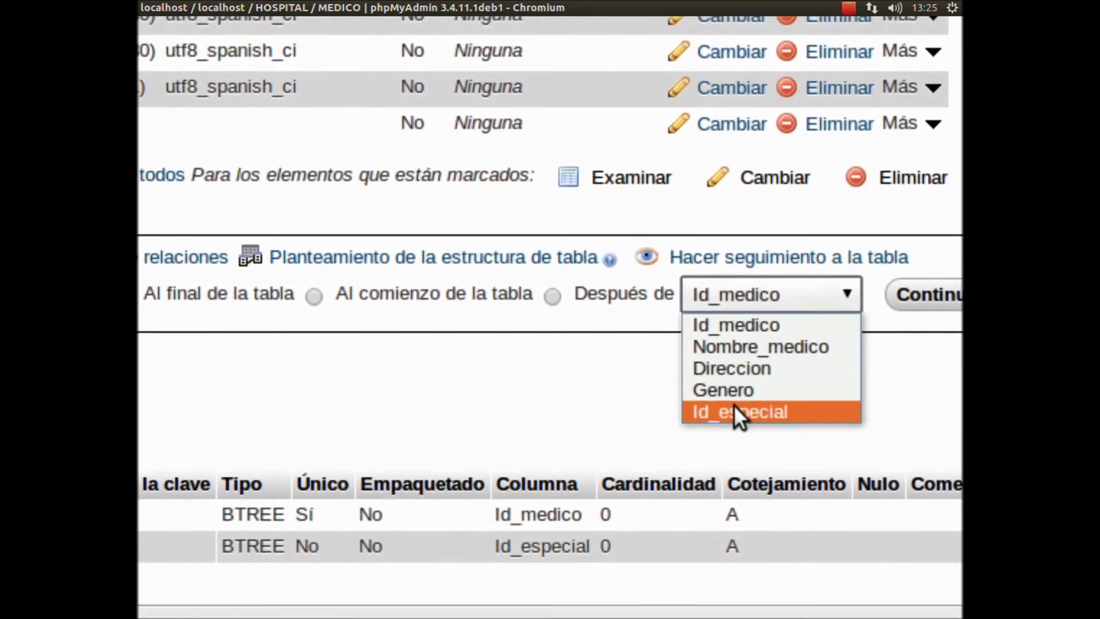
{"action": "left_click", "coordinate": [736, 394]}
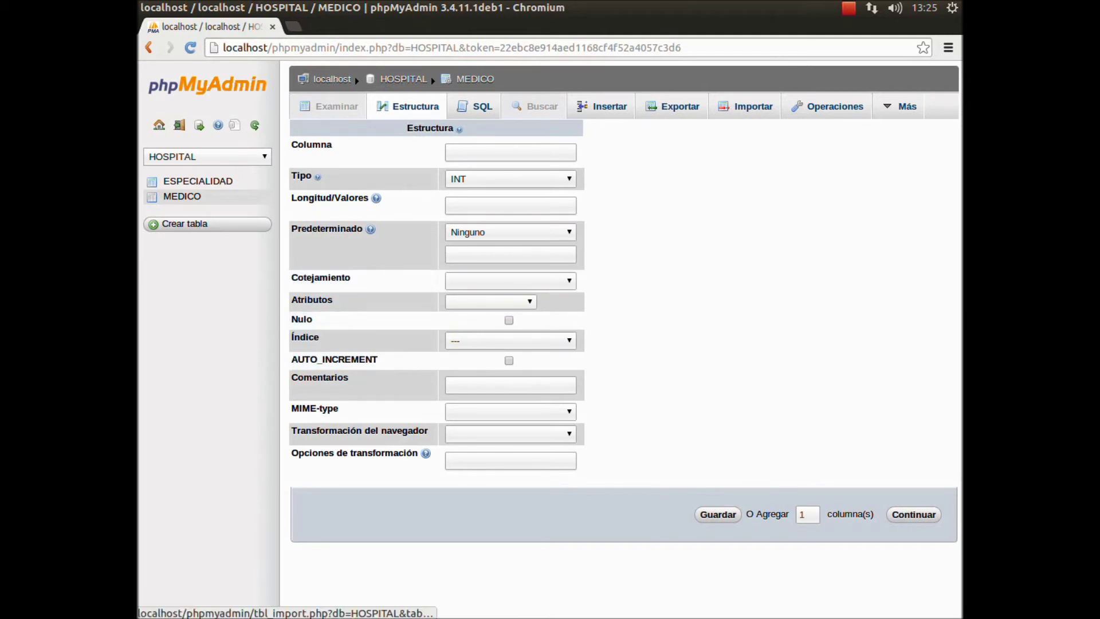
{"action": "left_click", "coordinate": [849, 8]}
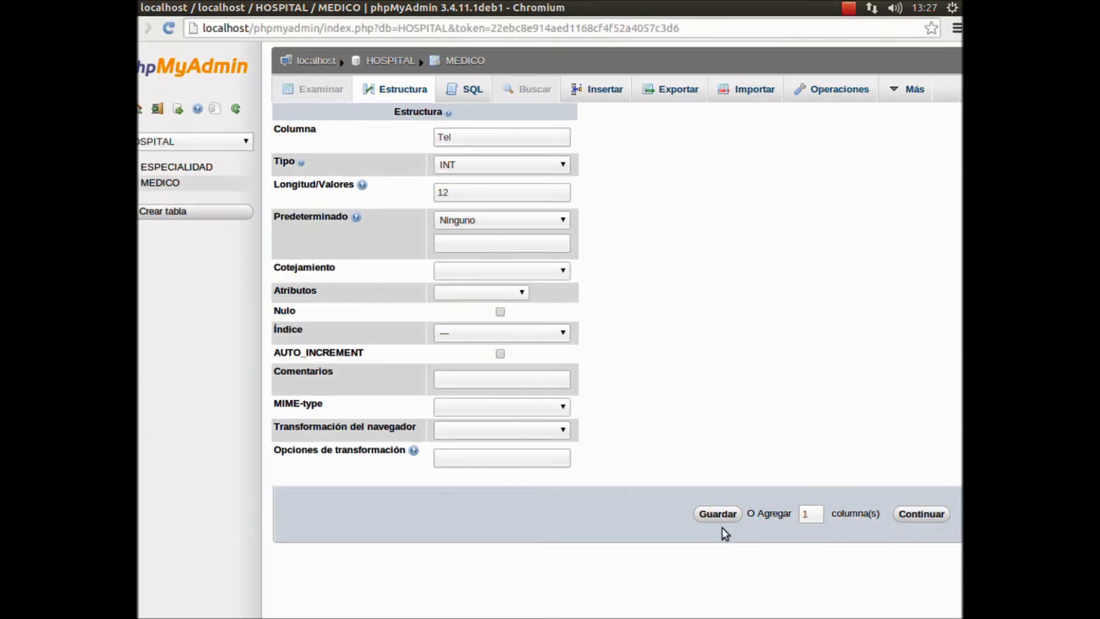
Save the new Tel column with type INT and length 12 in the MEDICO table.
{"action": "scroll", "coordinate": [733, 521], "scroll_direction": "right", "scroll_amount": 4}
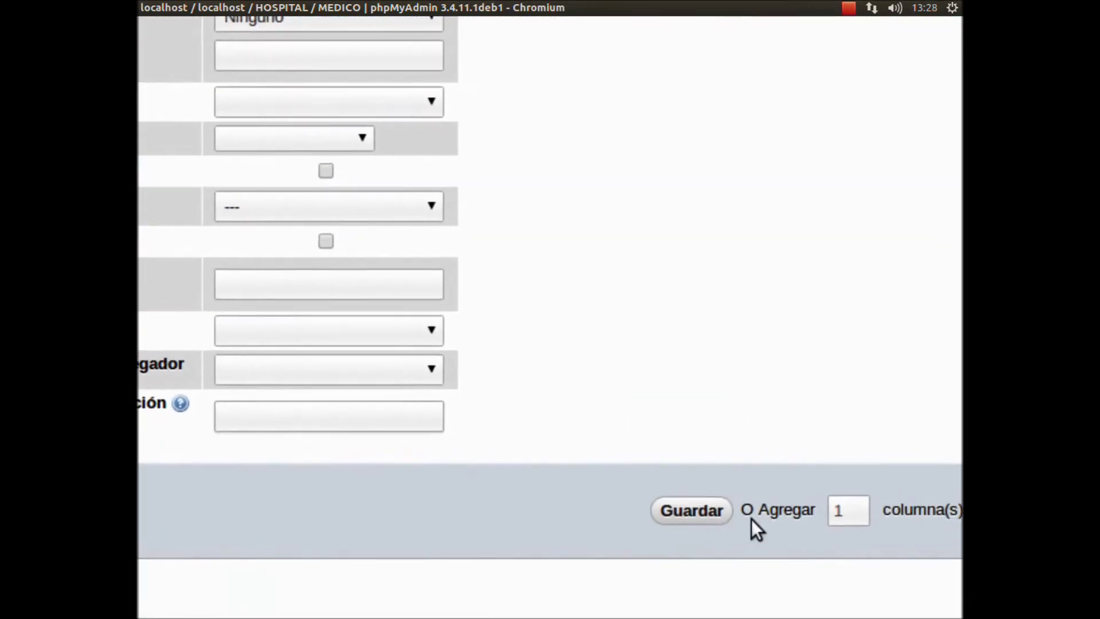
{"action": "scroll", "coordinate": [905, 520], "scroll_direction": "right", "scroll_amount": 2}
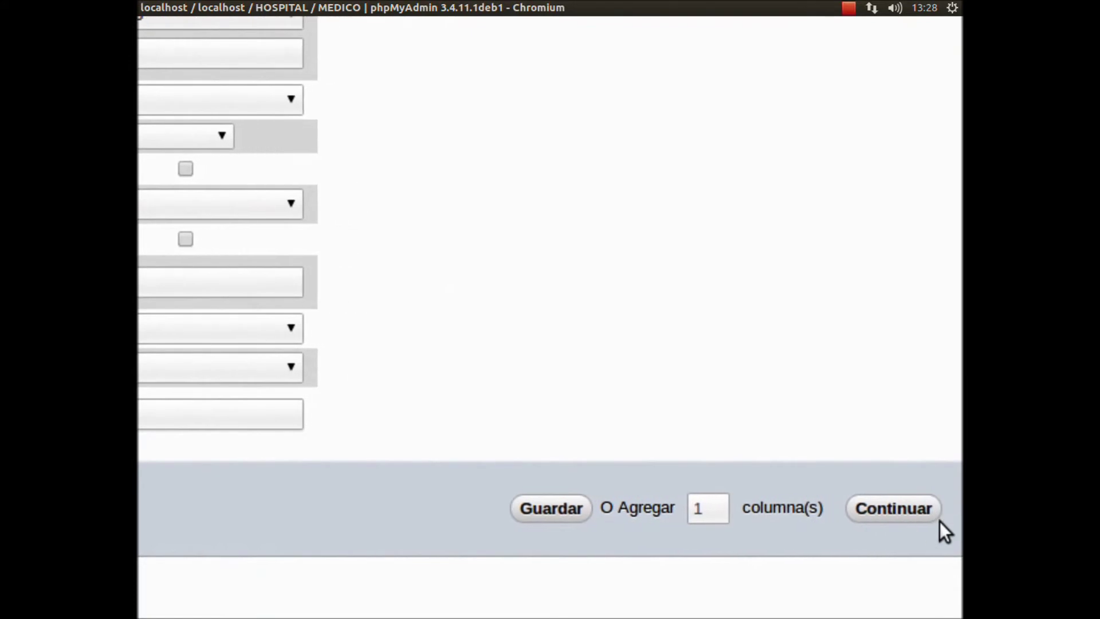
{"action": "scroll", "coordinate": [859, 513], "scroll_direction": "left", "scroll_amount": 3}
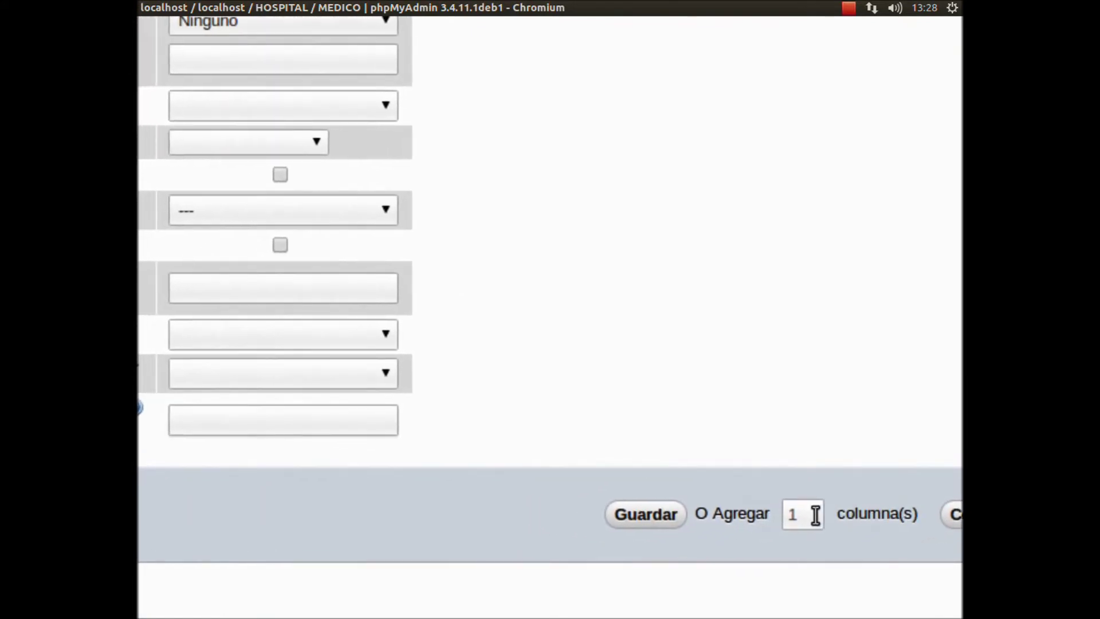
{"action": "scroll", "coordinate": [859, 516], "scroll_direction": "right", "scroll_amount": 3}
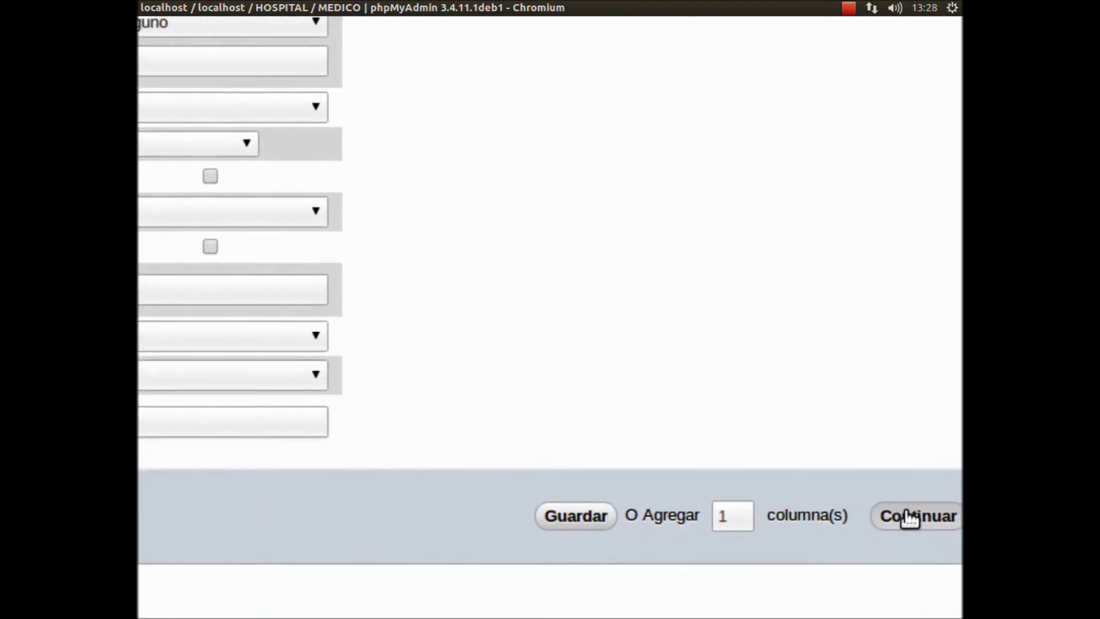
{"action": "scroll", "coordinate": [900, 518], "scroll_direction": "left", "scroll_amount": 1}
{"action": "scroll", "coordinate": [875, 515], "scroll_direction": "left", "scroll_amount": 4}
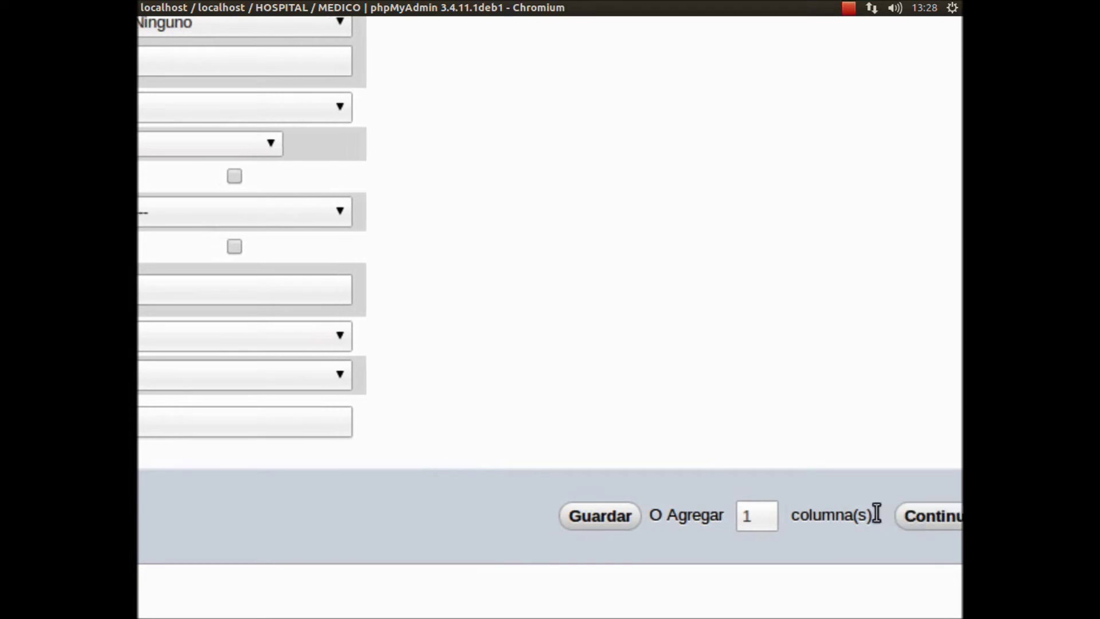
{"action": "scroll", "coordinate": [808, 520], "scroll_direction": "left", "scroll_amount": 5}
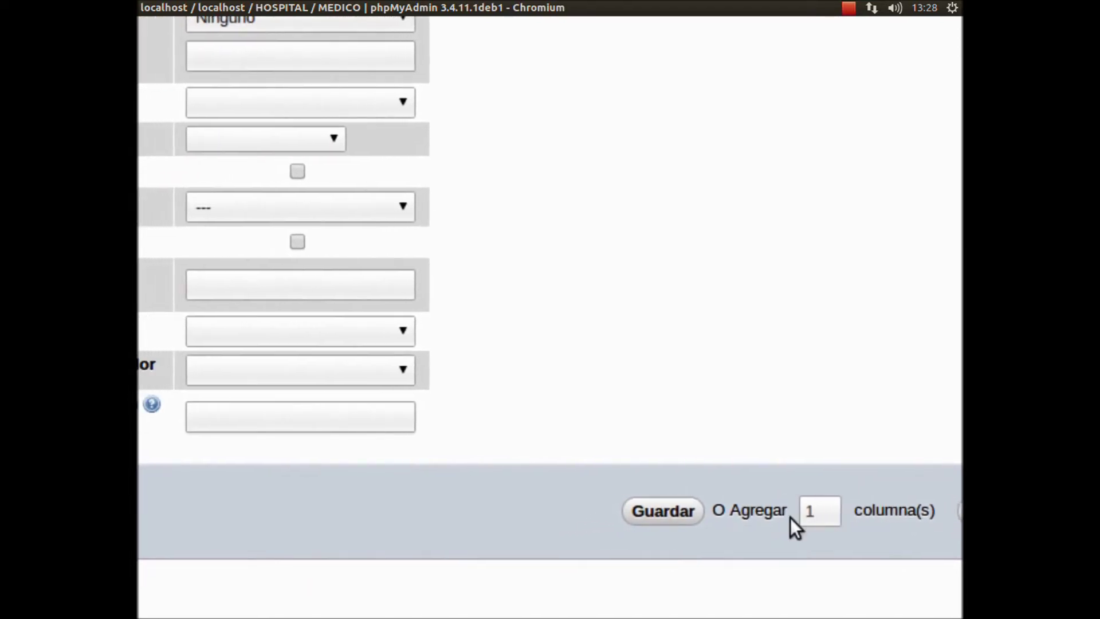
{"action": "left_click", "coordinate": [721, 519]}
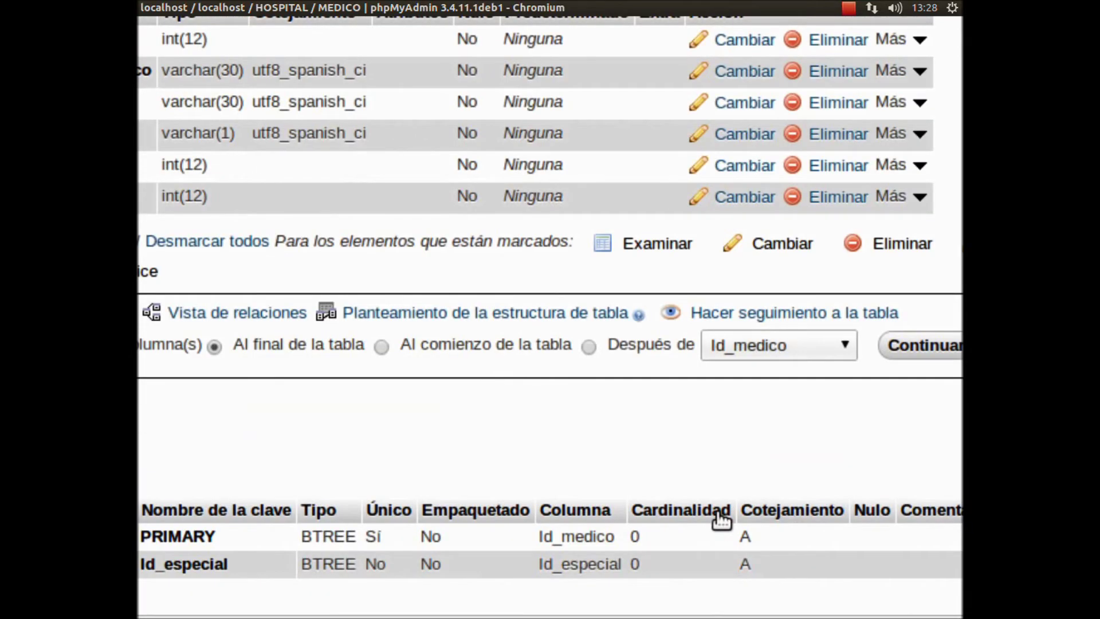
Examine the MEDICO table's column list to check the position and type of the Tel column.
{"action": "scroll", "coordinate": [720, 514], "scroll_direction": "down", "scroll_amount": 1}
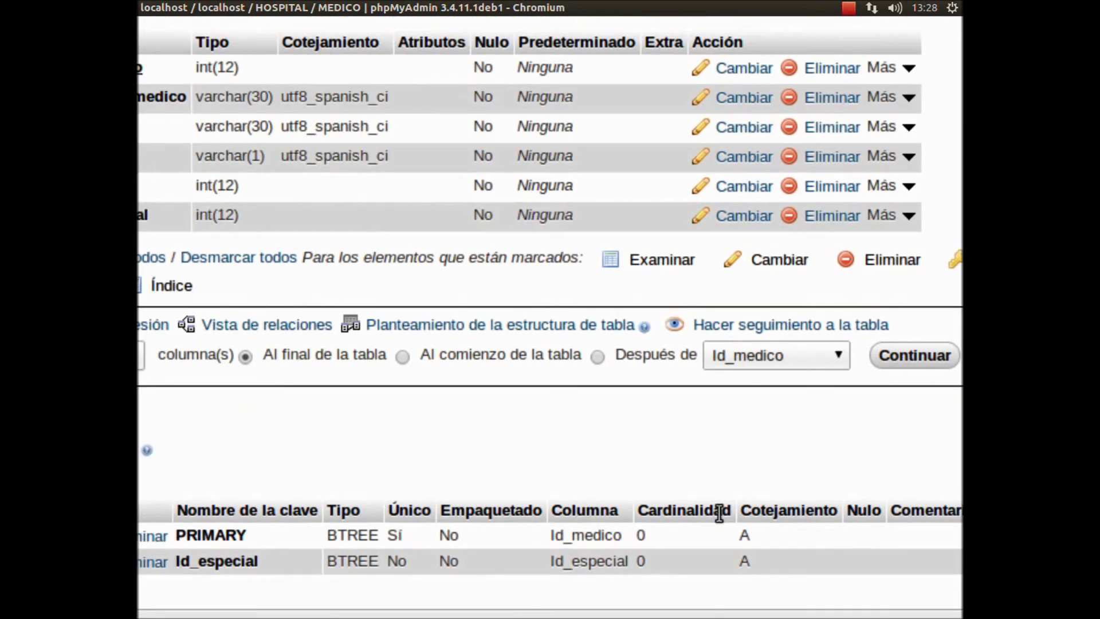
{"action": "scroll", "coordinate": [719, 514], "scroll_direction": "down", "scroll_amount": 5}
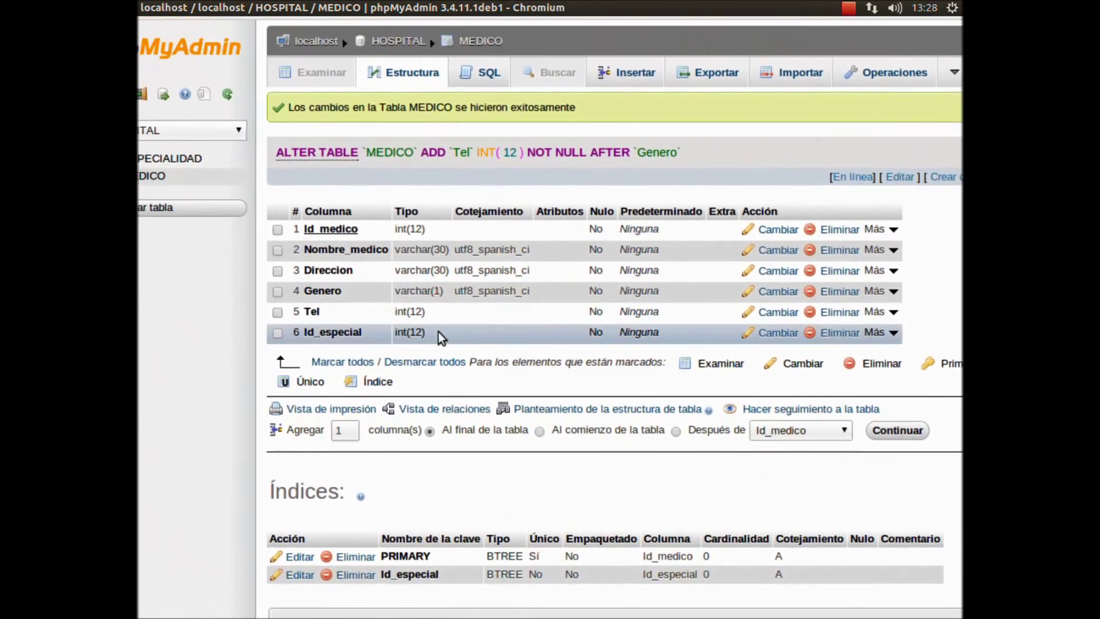
{"action": "scroll", "coordinate": [362, 310], "scroll_direction": "down", "scroll_amount": 1}
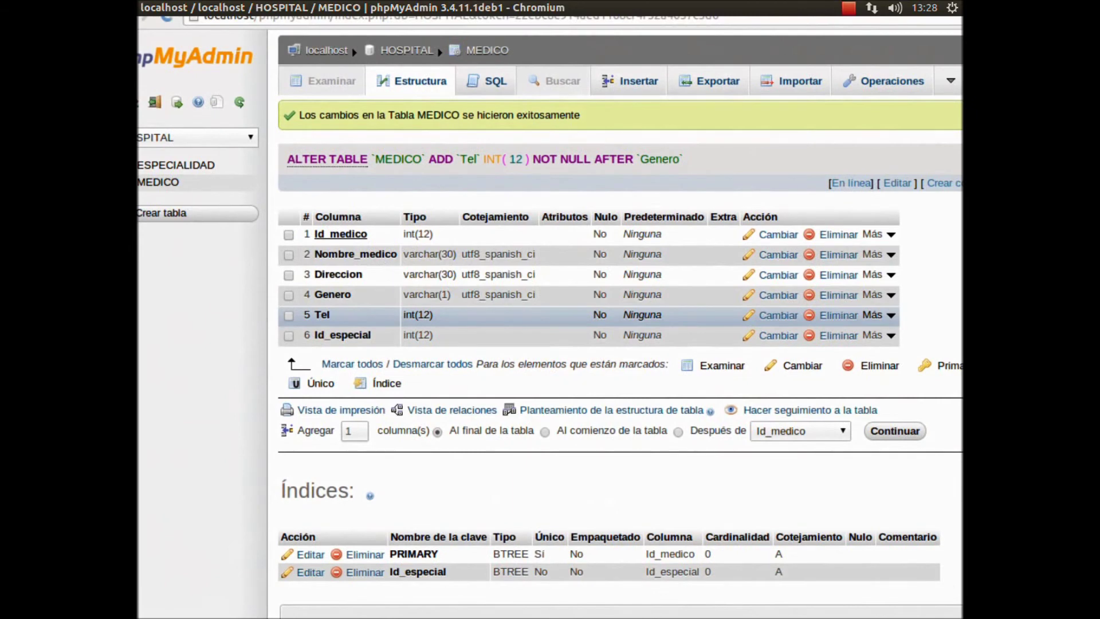
{"action": "scroll", "coordinate": [362, 310], "scroll_direction": "down", "scroll_amount": 1}
{"action": "scroll", "coordinate": [350, 314], "scroll_direction": "up", "scroll_amount": 1}
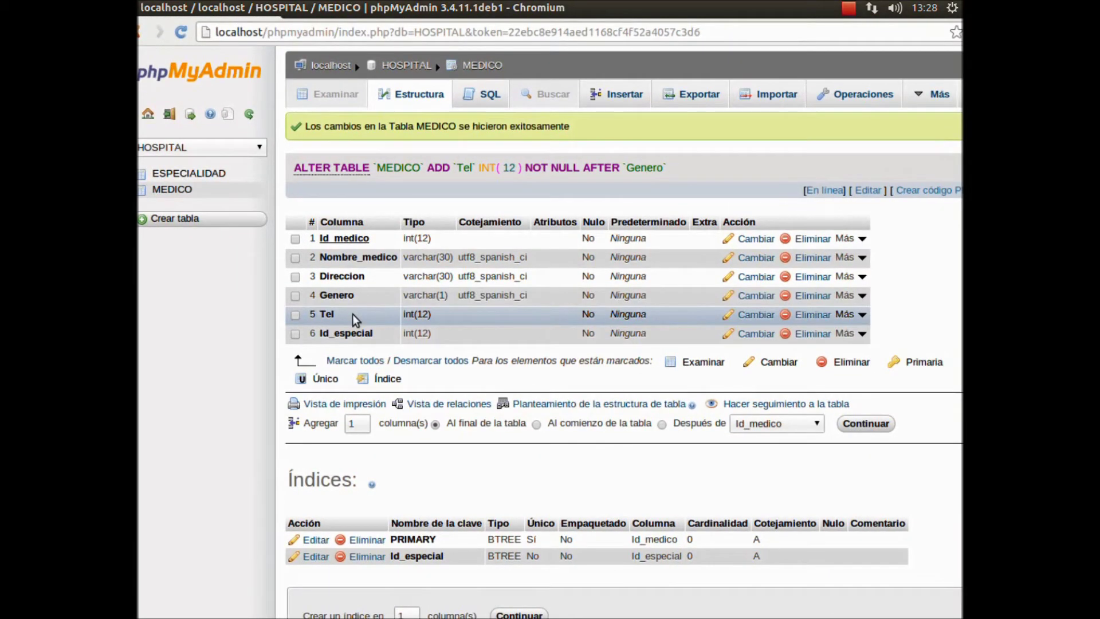
{"action": "scroll", "coordinate": [352, 314], "scroll_direction": "up", "scroll_amount": 2}
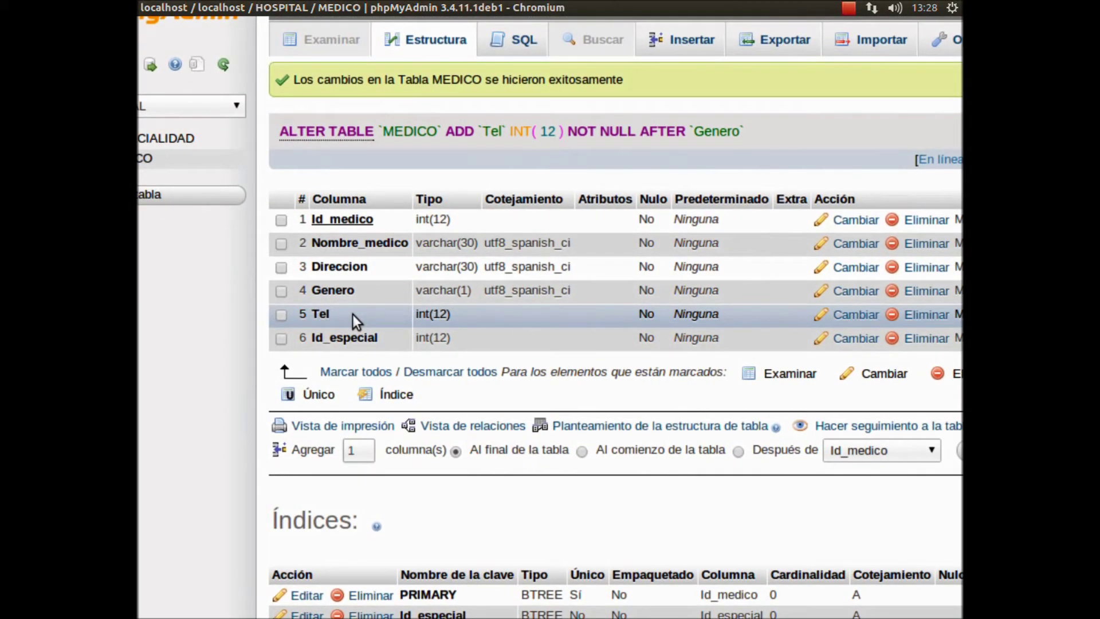
Delete the Tel column from the MEDICO table and confirm its removal.
{"action": "scroll", "coordinate": [353, 314], "scroll_direction": "down", "scroll_amount": 1}
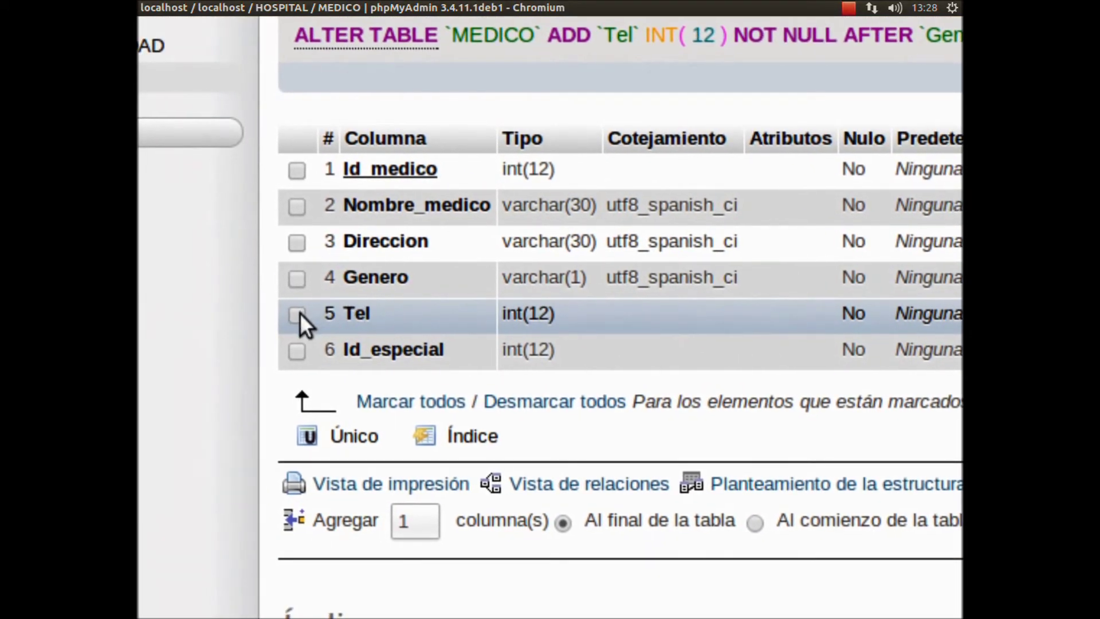
{"action": "left_click", "coordinate": [297, 314]}
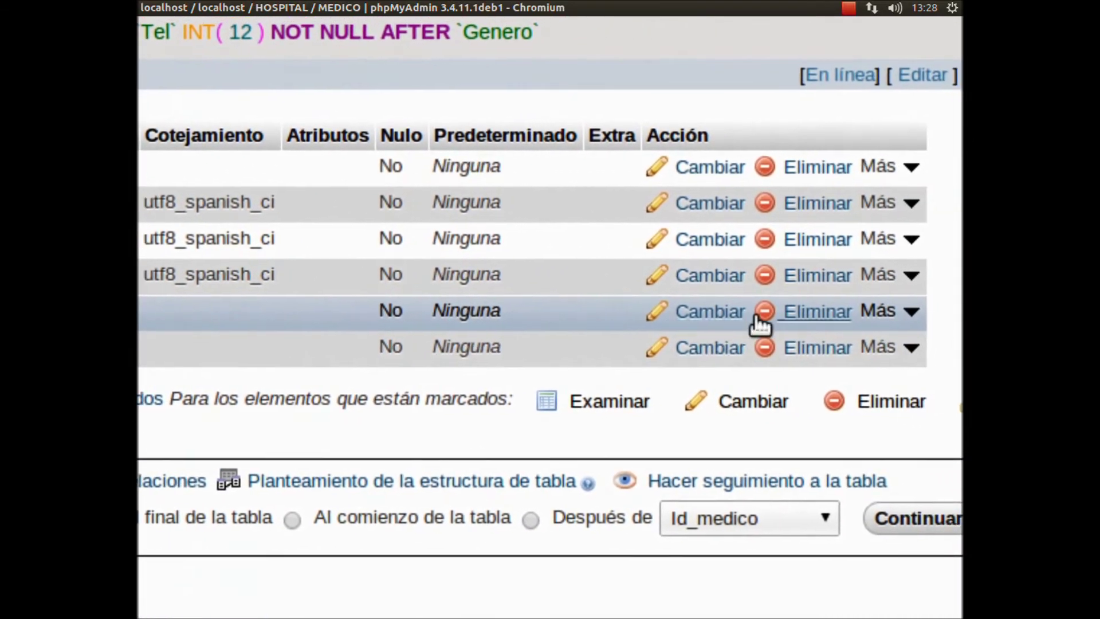
{"action": "left_click", "coordinate": [780, 322]}
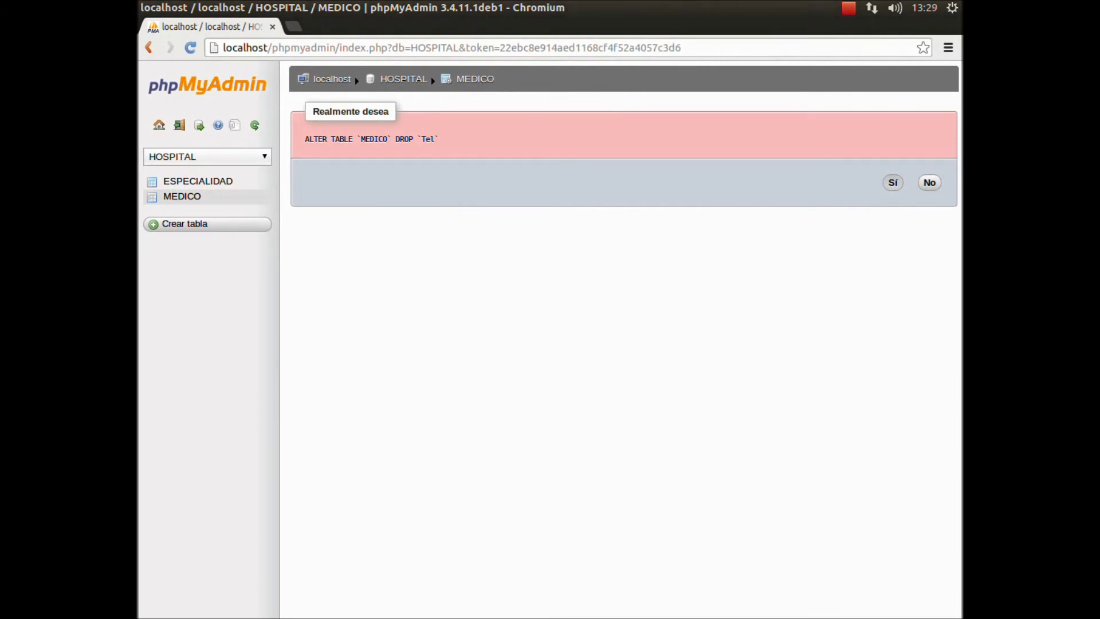
{"action": "left_click", "coordinate": [893, 182]}
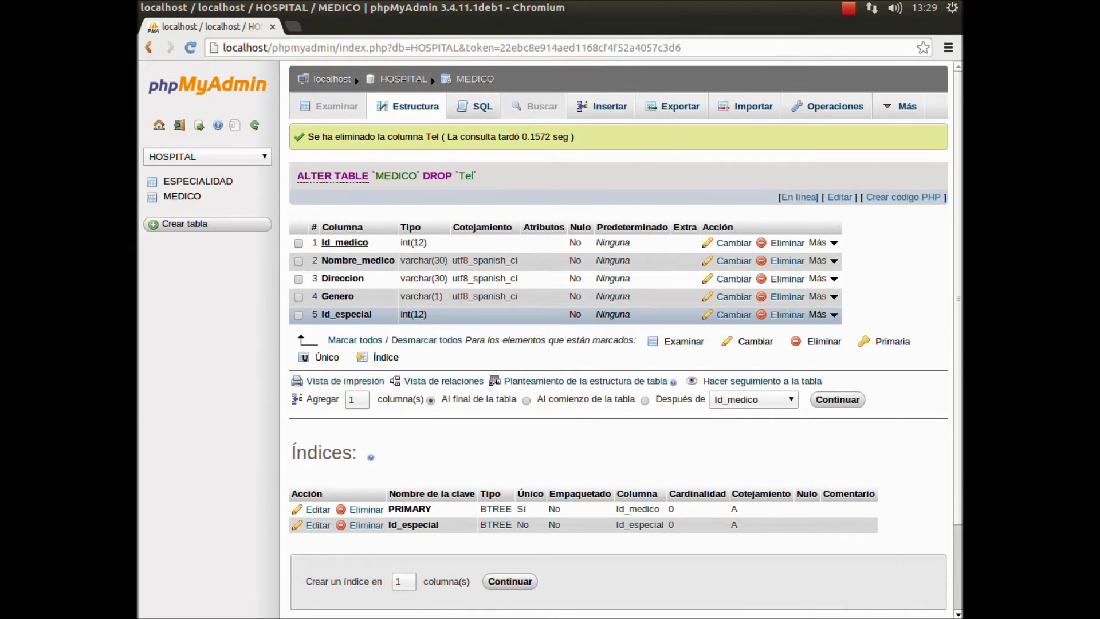
Switch to the LibreOffice Impress presentation to check the PASOS A REALIZAR slide, and return to phpMyAdmin in Chromium.
{"action": "key", "text": "alt+Tab"}
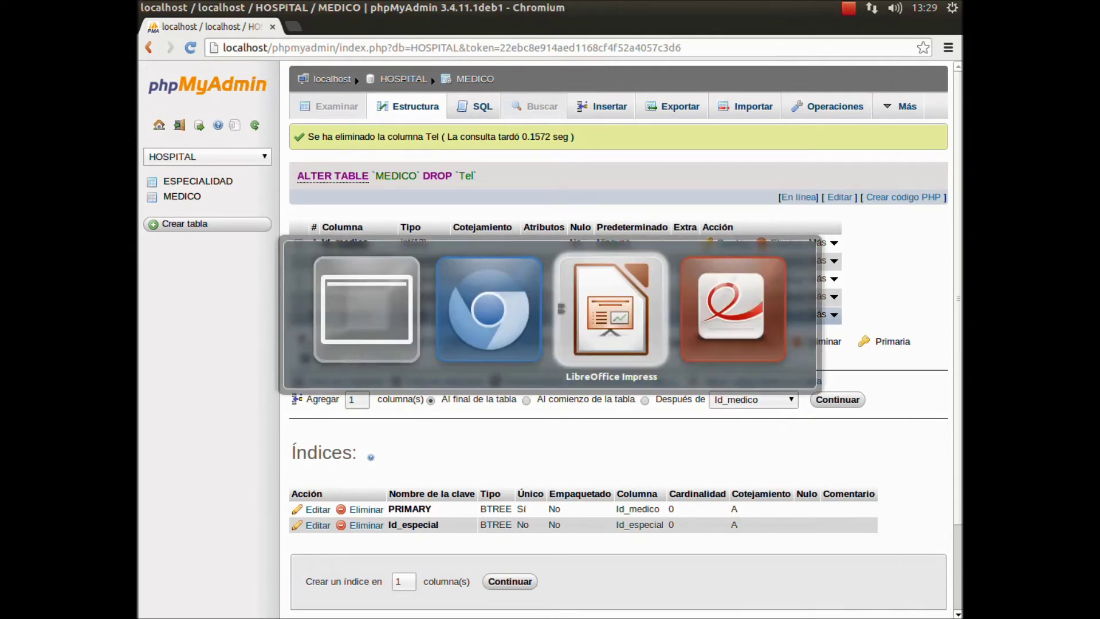
{"action": "key", "text": "Tab"}
{"action": "key", "text": "Tab"}
{"action": "key", "text": "Tab"}
{"action": "key", "text": "Tab"}
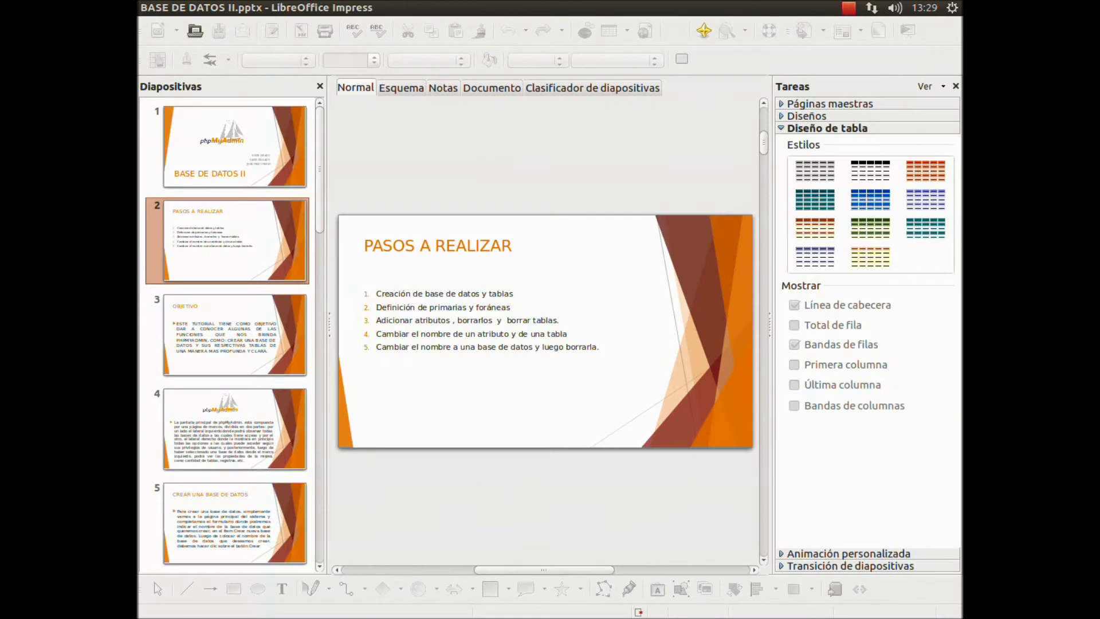
{"action": "key", "text": "alt+Tab"}
{"action": "key", "text": "Tab"}
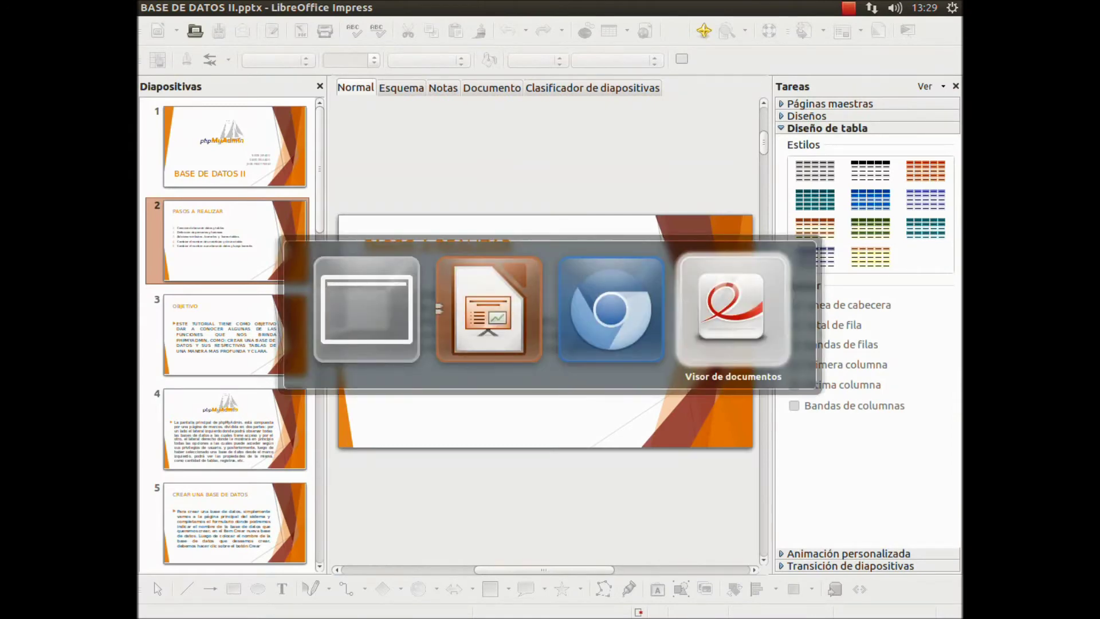
{"action": "key", "text": "Tab"}
{"action": "key", "text": "Tab"}
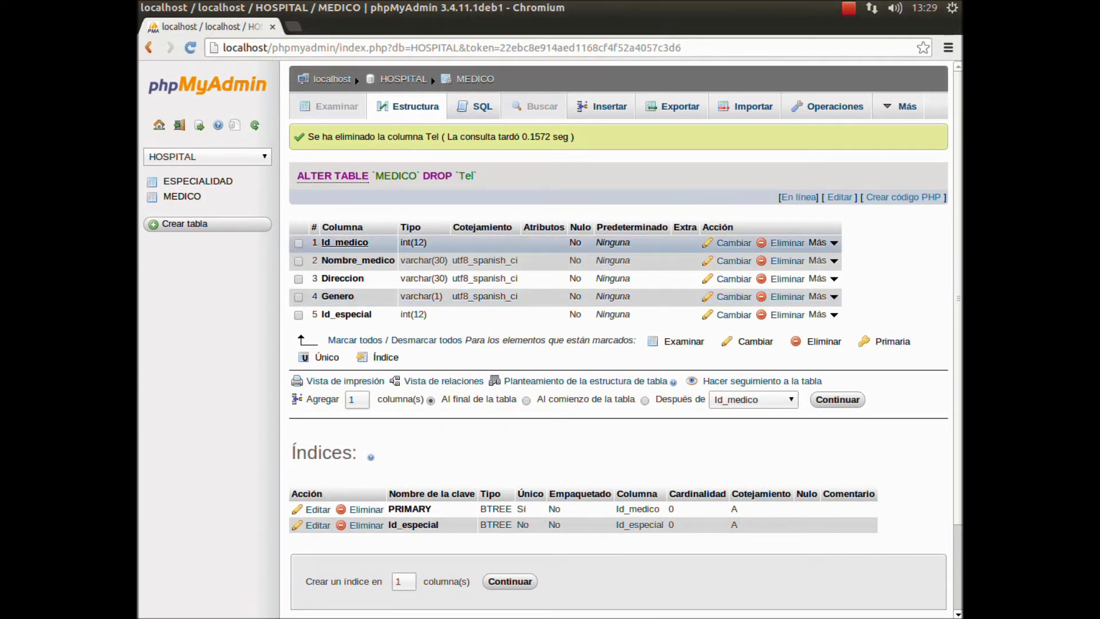
Return to the HOSPITAL database through the server's database list and delete its MEDICO table.
{"action": "left_click", "coordinate": [849, 7]}
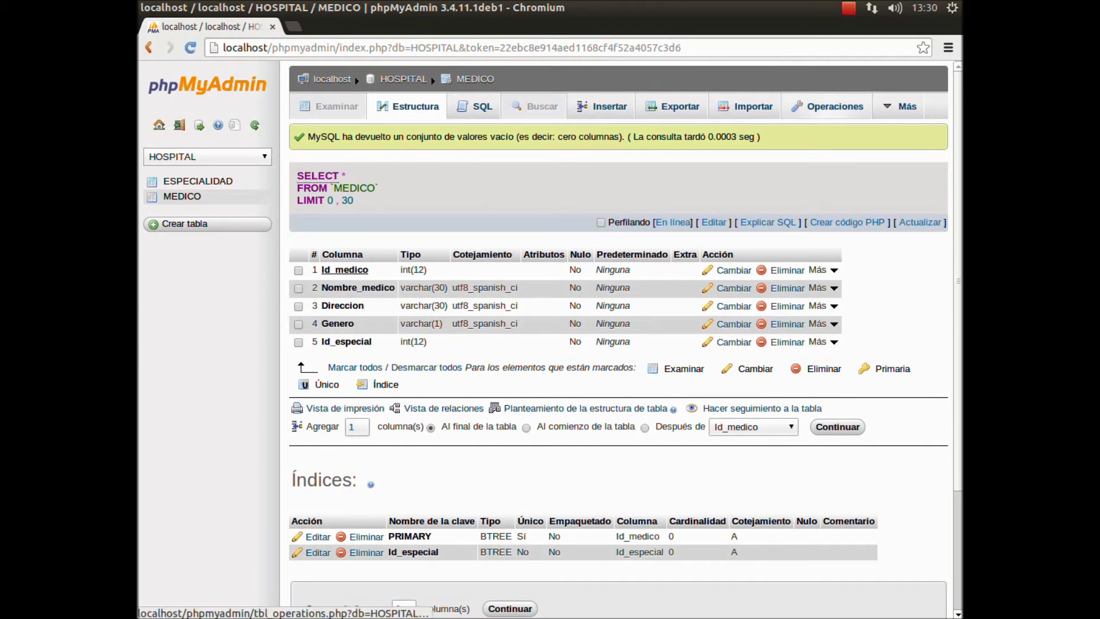
{"action": "left_click", "coordinate": [333, 80]}
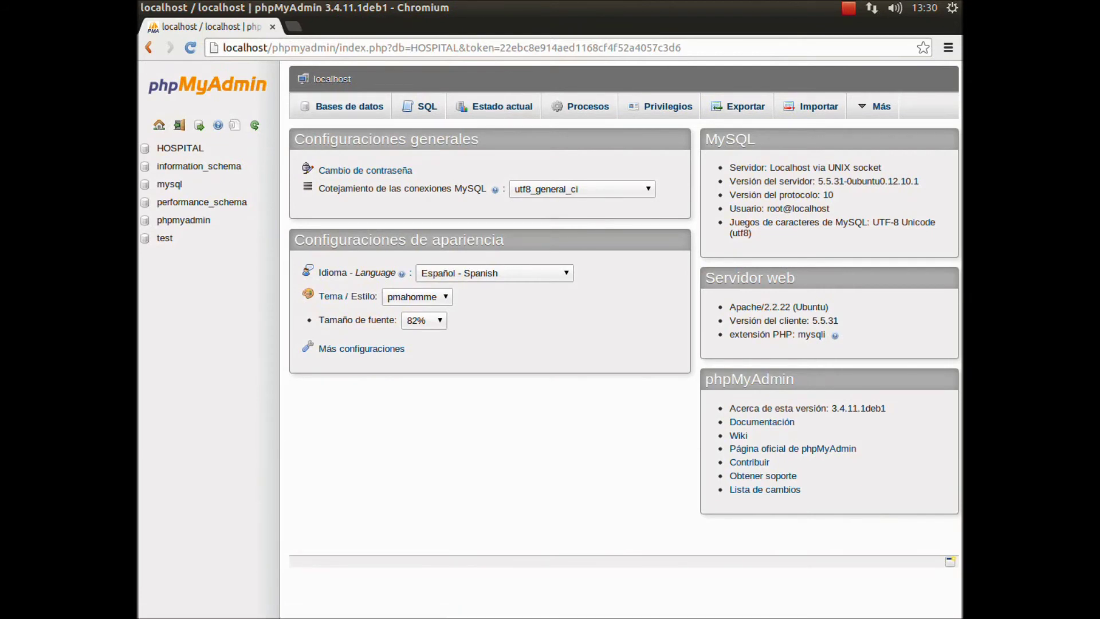
{"action": "left_click", "coordinate": [349, 106]}
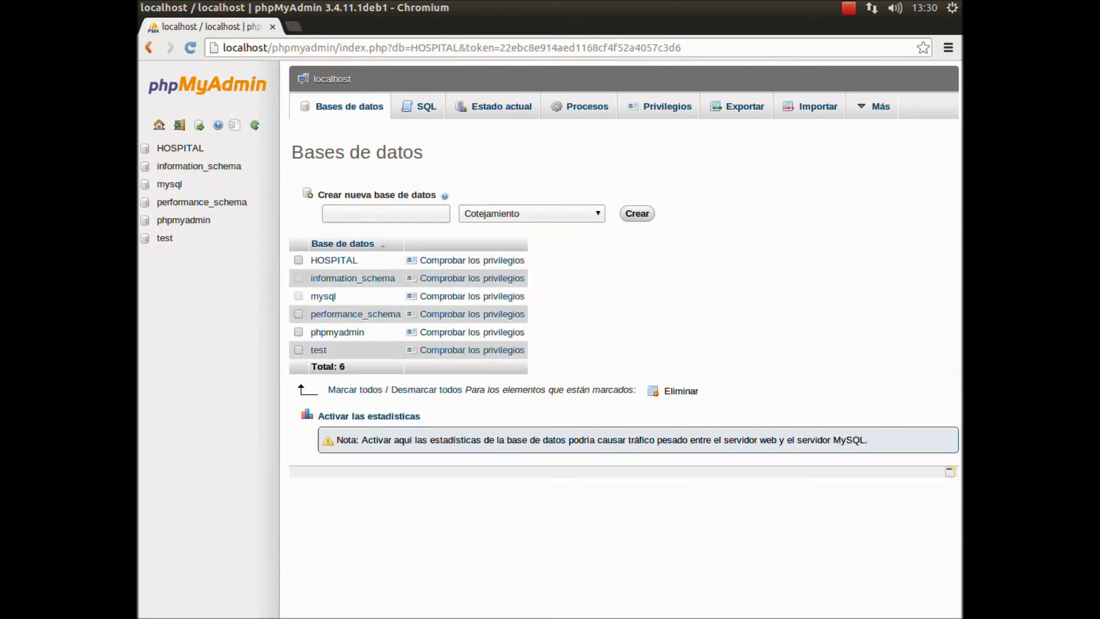
{"action": "left_click", "coordinate": [341, 261]}
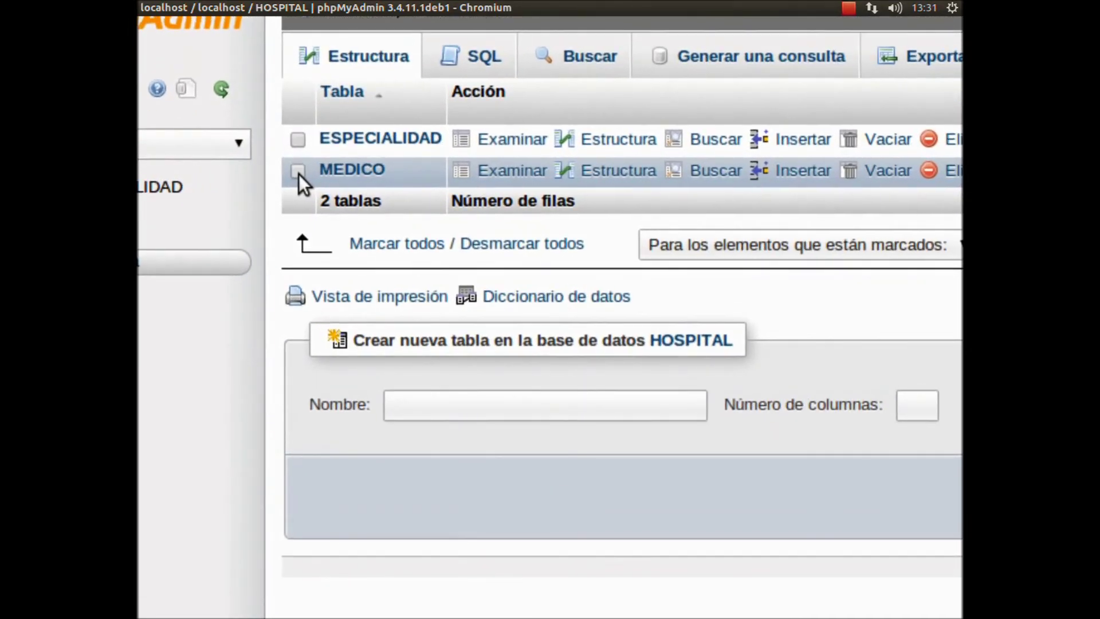
{"action": "left_click", "coordinate": [298, 172]}
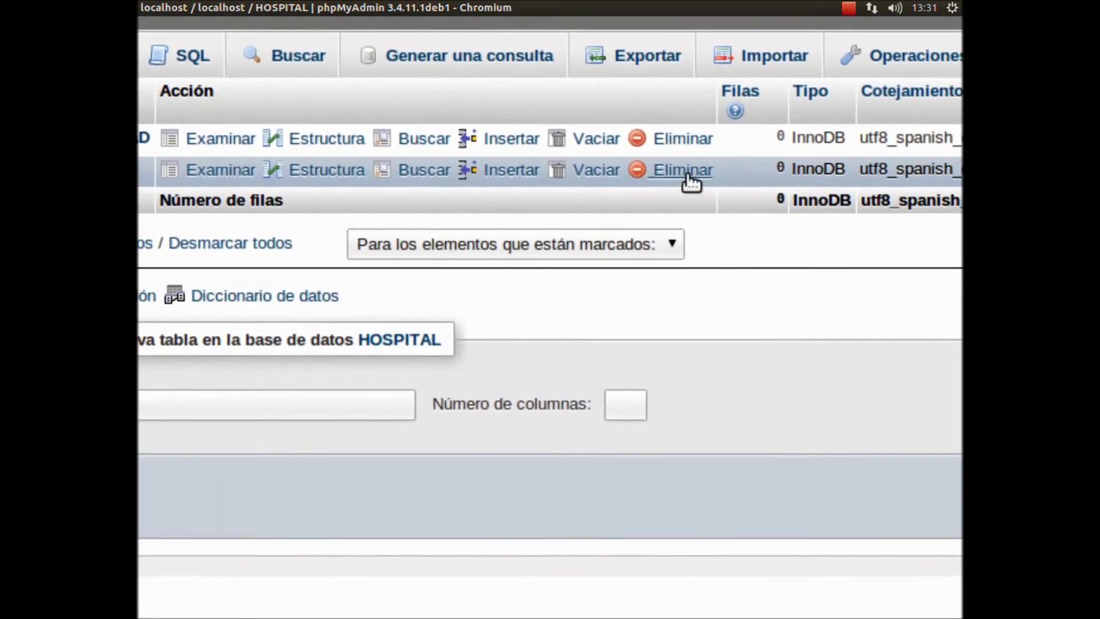
{"action": "left_click", "coordinate": [685, 172]}
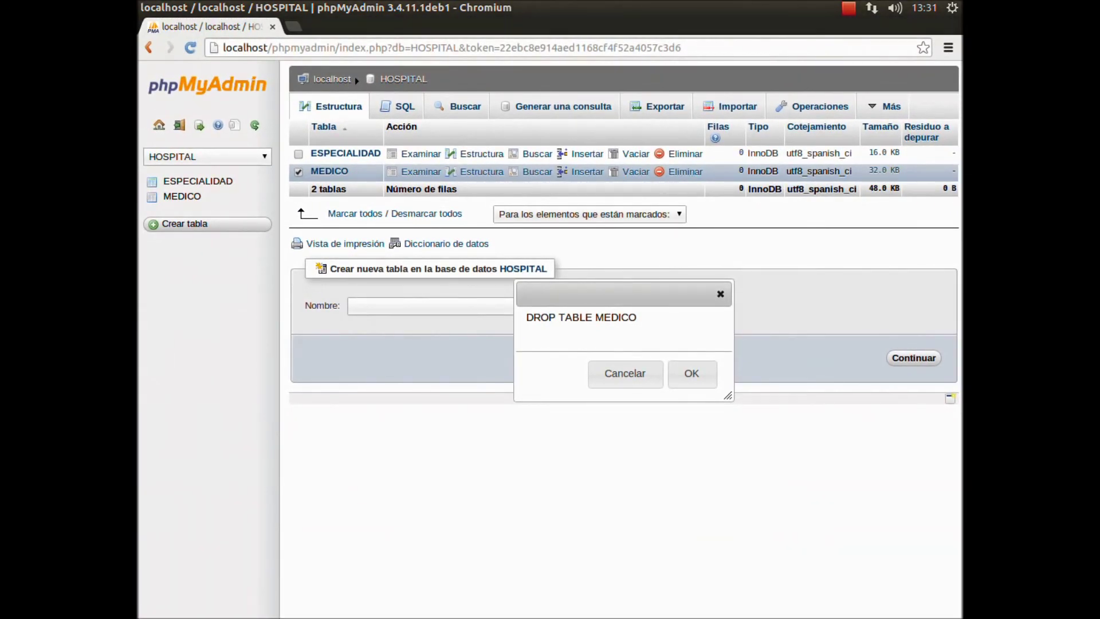
{"action": "key", "text": "Return"}
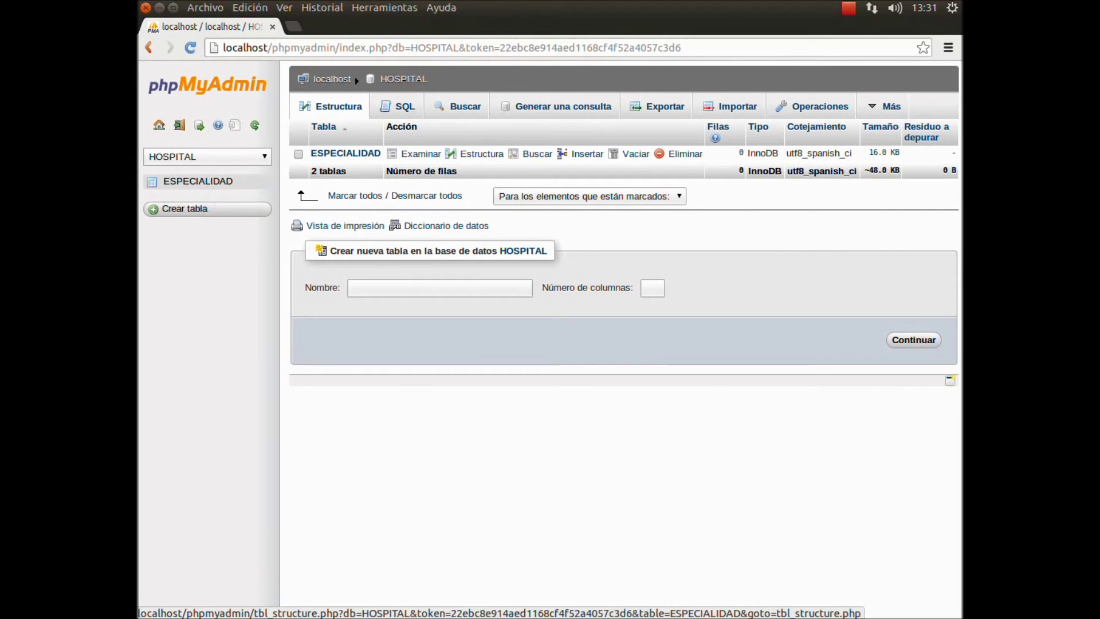
Switch to the class diagram PDF and the LibreOffice Impress presentation for review, and return to phpMyAdmin in Chromium.
{"action": "key", "text": "alt+Tab"}
{"action": "key", "text": "alt+Tab"}
{"action": "key", "text": "alt+Tab"}
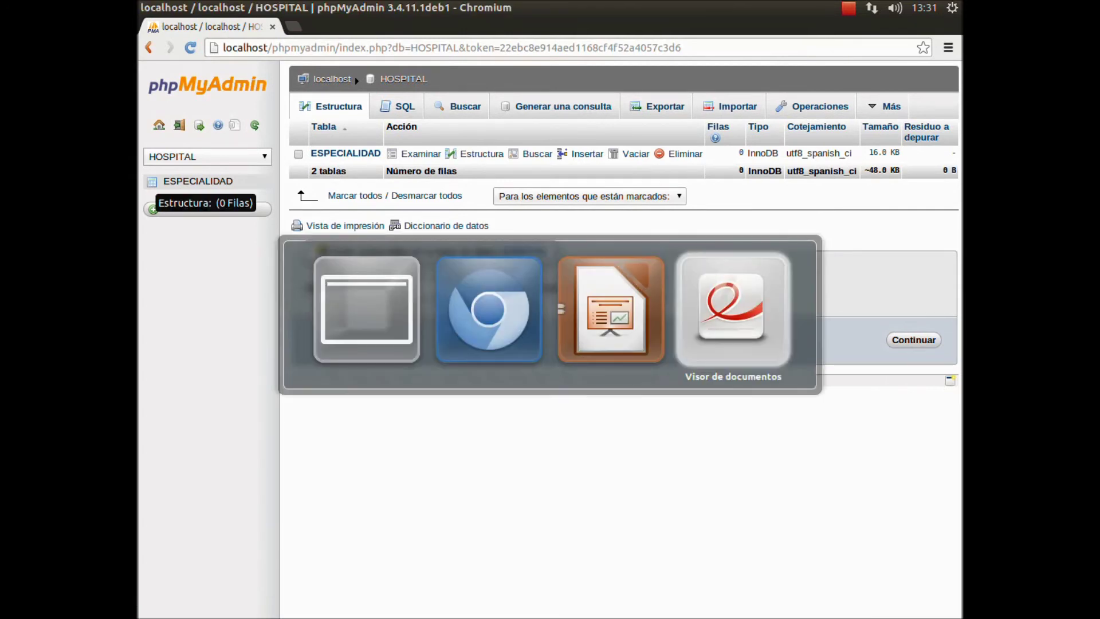
{"action": "key", "text": "alt+Tab"}
{"action": "key", "text": "alt+Tab"}
{"action": "key", "text": "alt+Tab"}
{"action": "key", "text": "alt+Tab"}
{"action": "key", "text": "alt+Tab"}
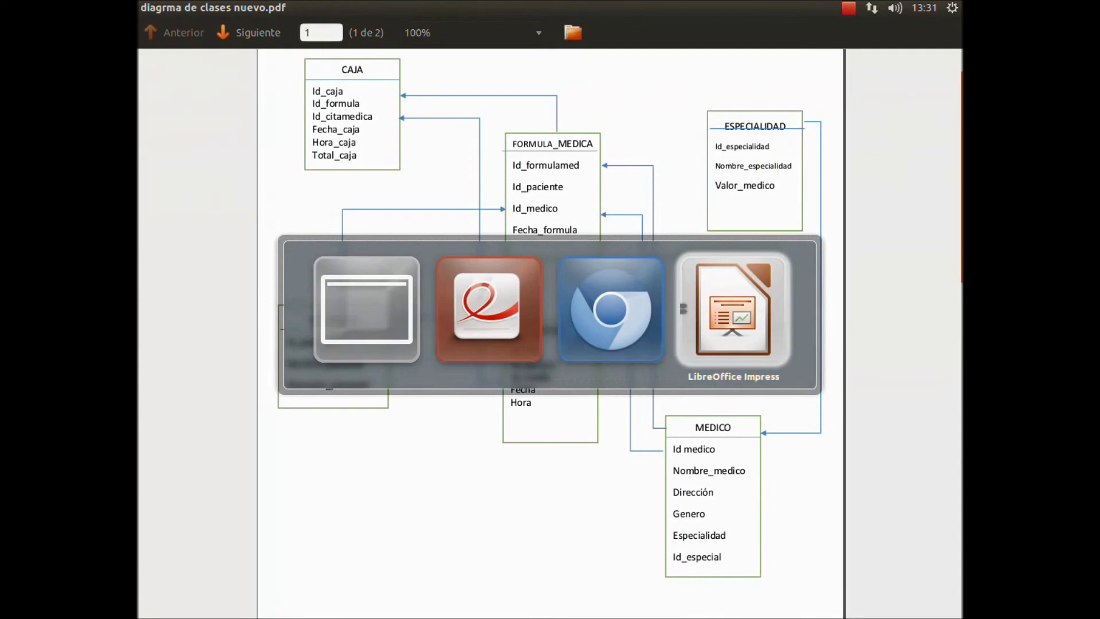
{"action": "key", "text": "alt+Tab"}
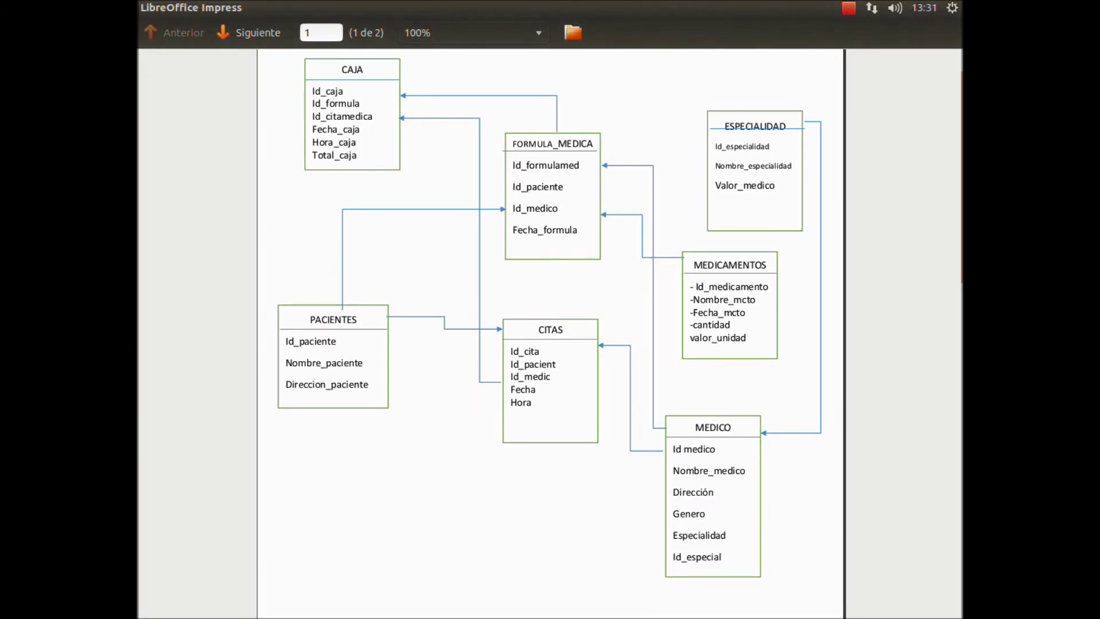
{"action": "key", "text": "alt+Tab"}
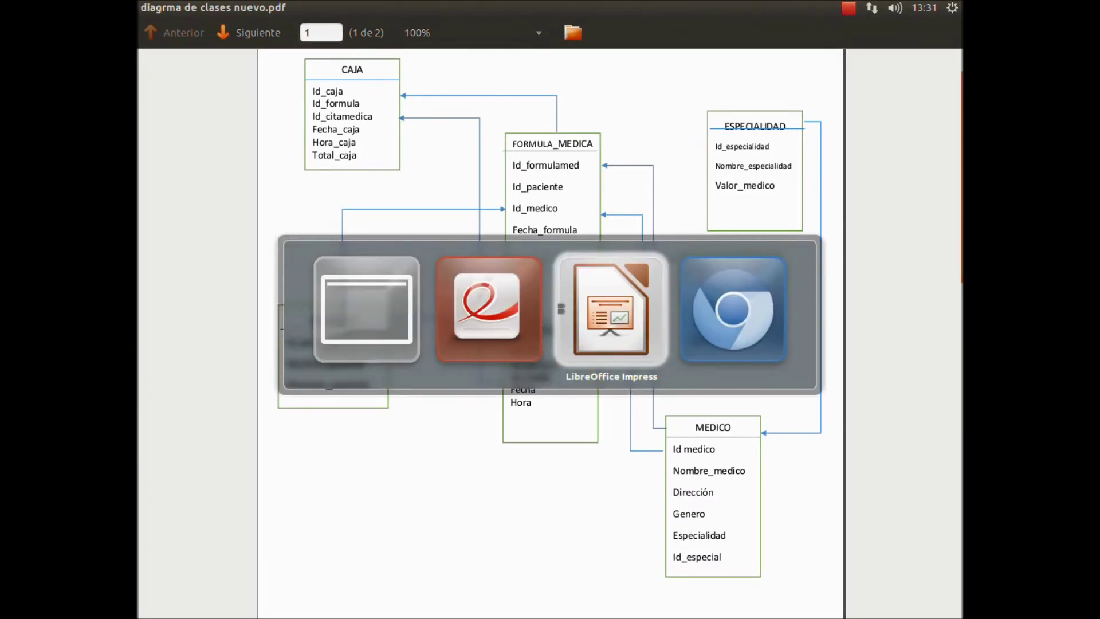
{"action": "key", "text": "alt+Tab"}
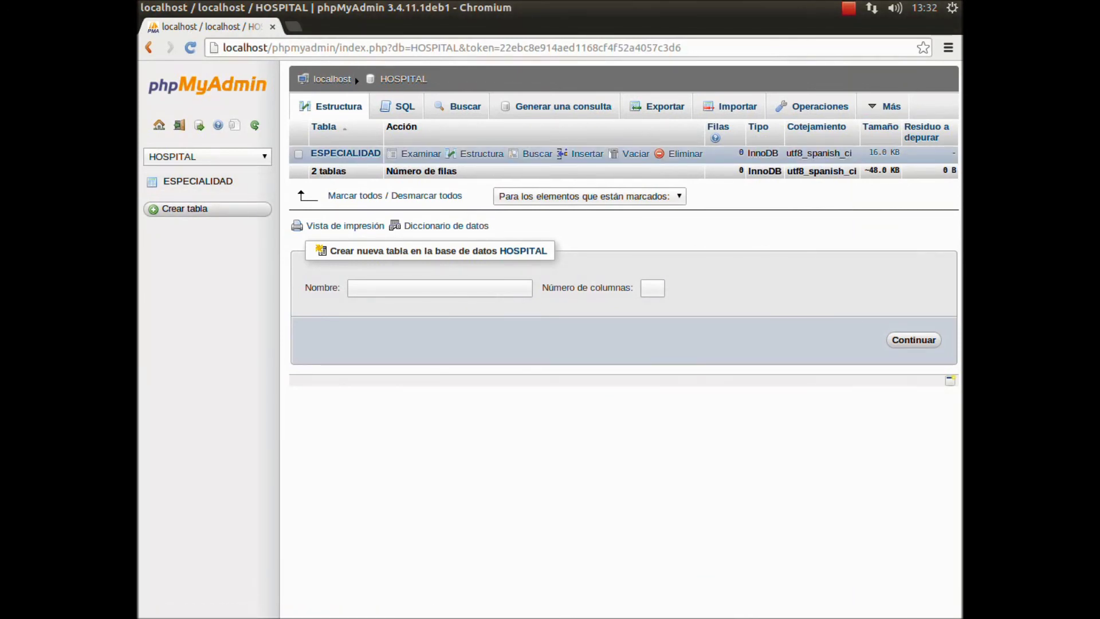
Rename the Nombre_especilidad column of the ESPECIALIDAD table to Nombre and save the change.
{"action": "left_click", "coordinate": [298, 154]}
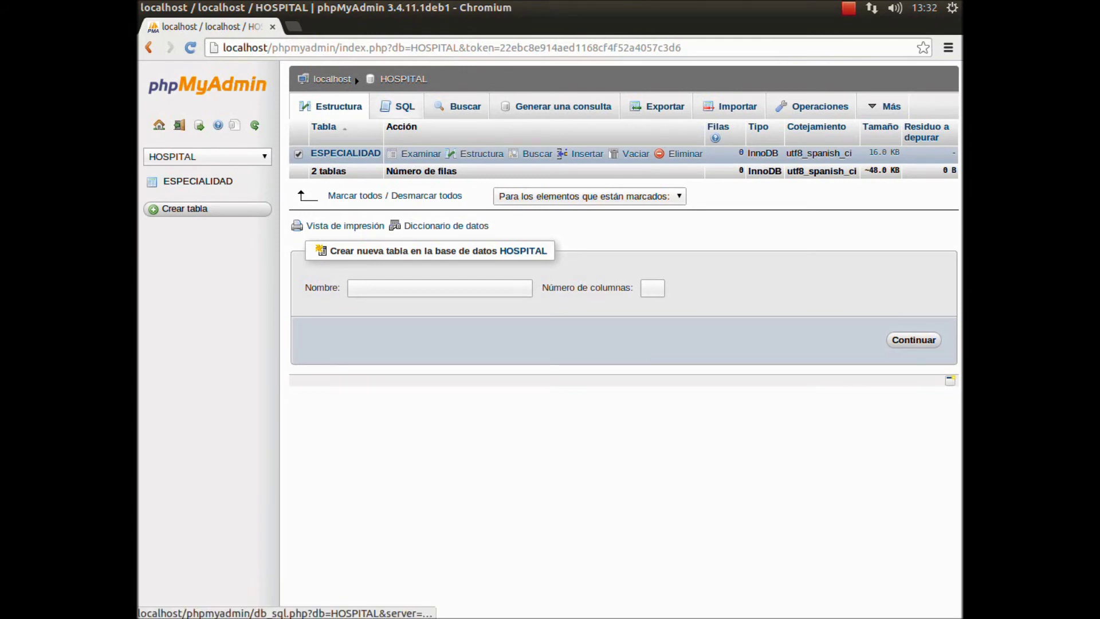
{"action": "left_click", "coordinate": [481, 154]}
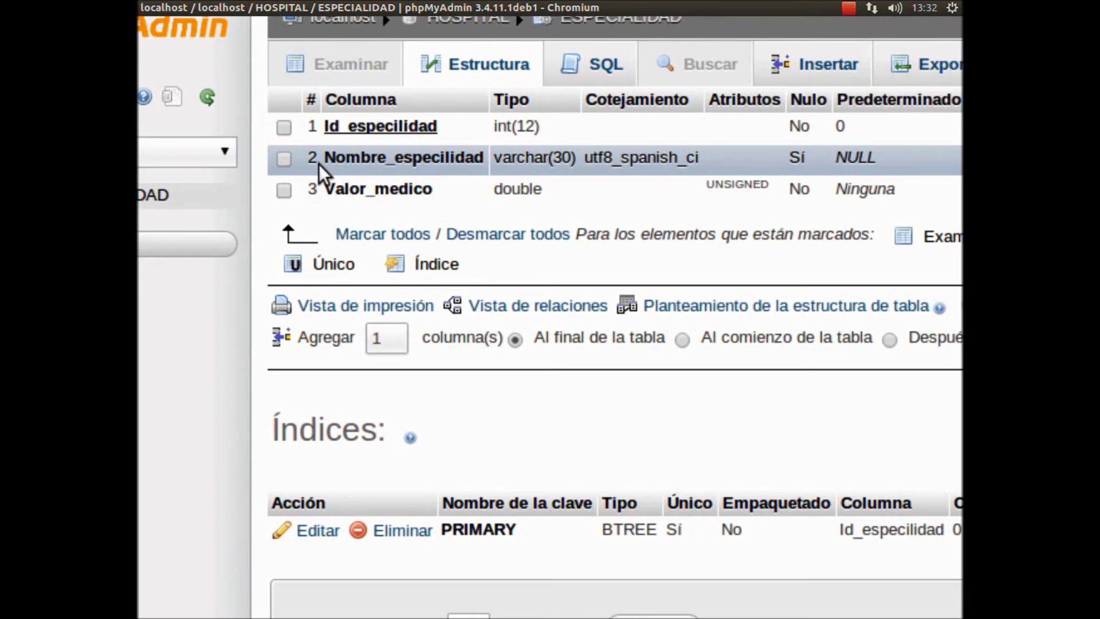
{"action": "left_click", "coordinate": [283, 159]}
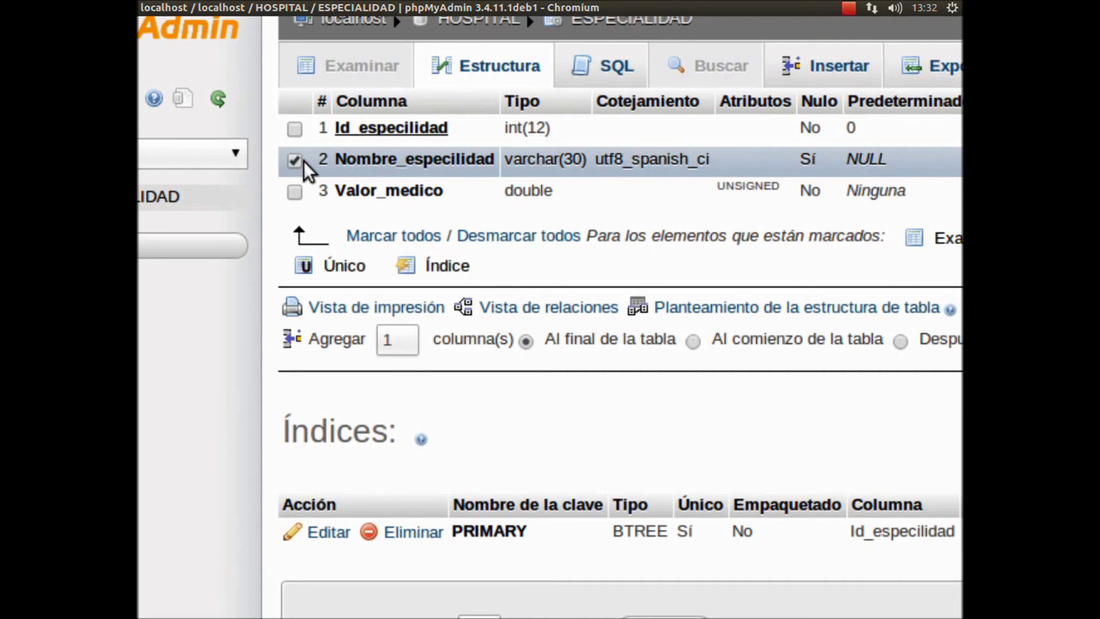
{"action": "scroll", "coordinate": [304, 160], "scroll_direction": "right", "scroll_amount": 3}
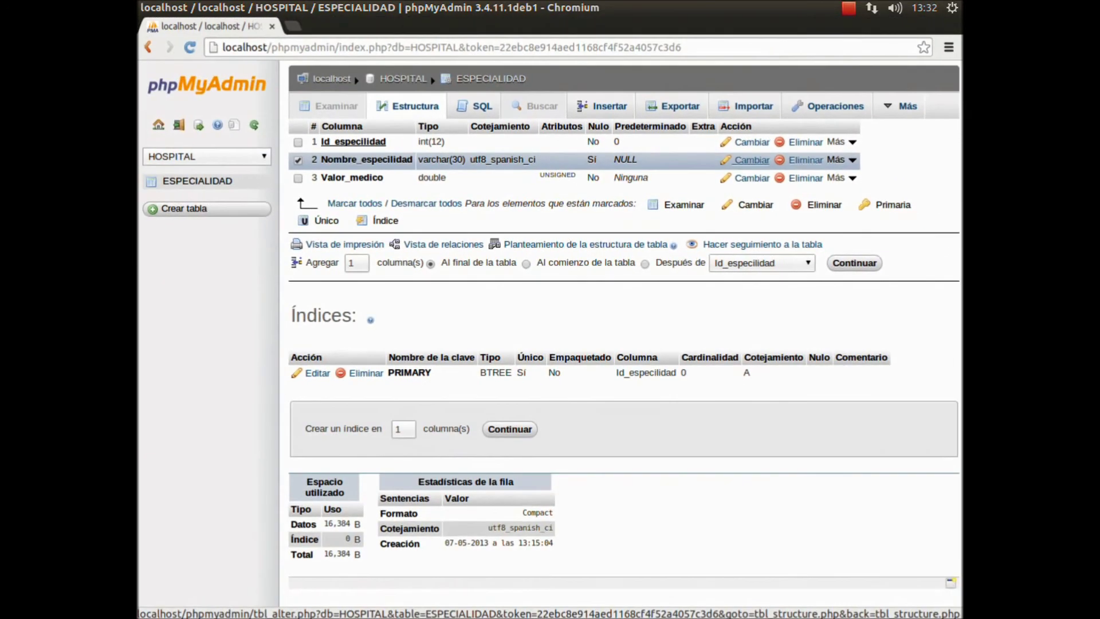
{"action": "left_click", "coordinate": [751, 161]}
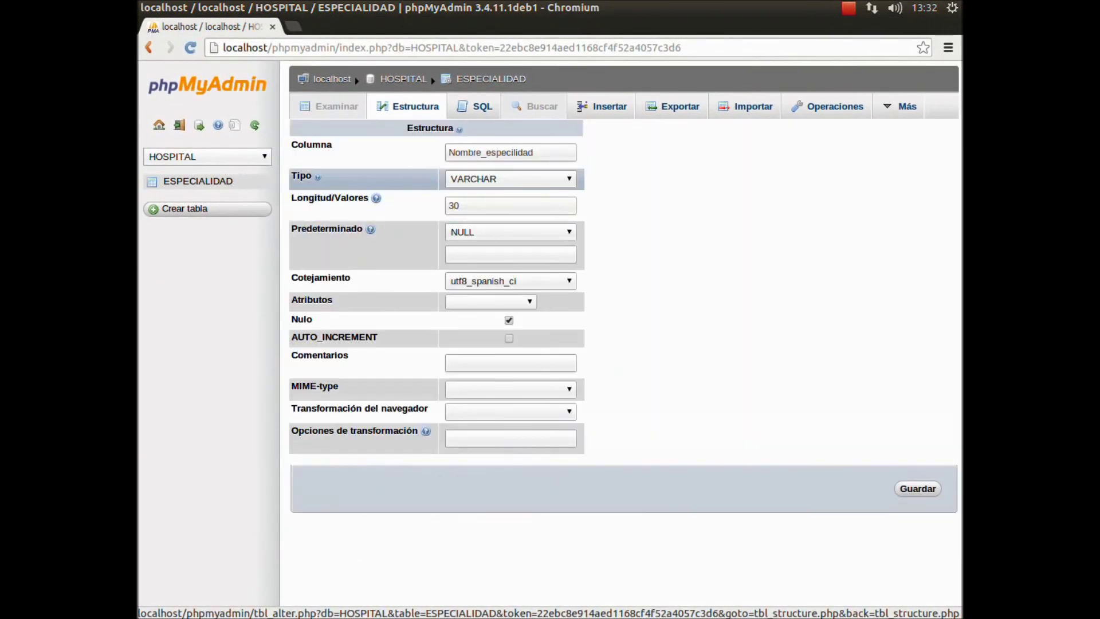
{"action": "left_click_drag", "start_coordinate": [534, 153], "coordinate": [486, 152]}
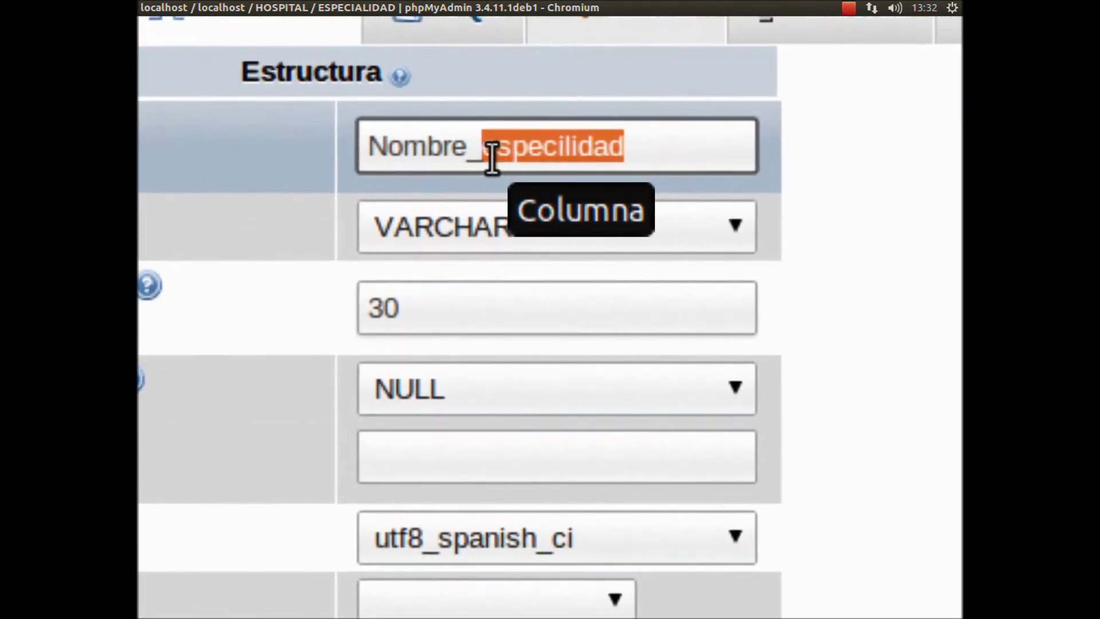
{"action": "key", "text": "BackSpace"}
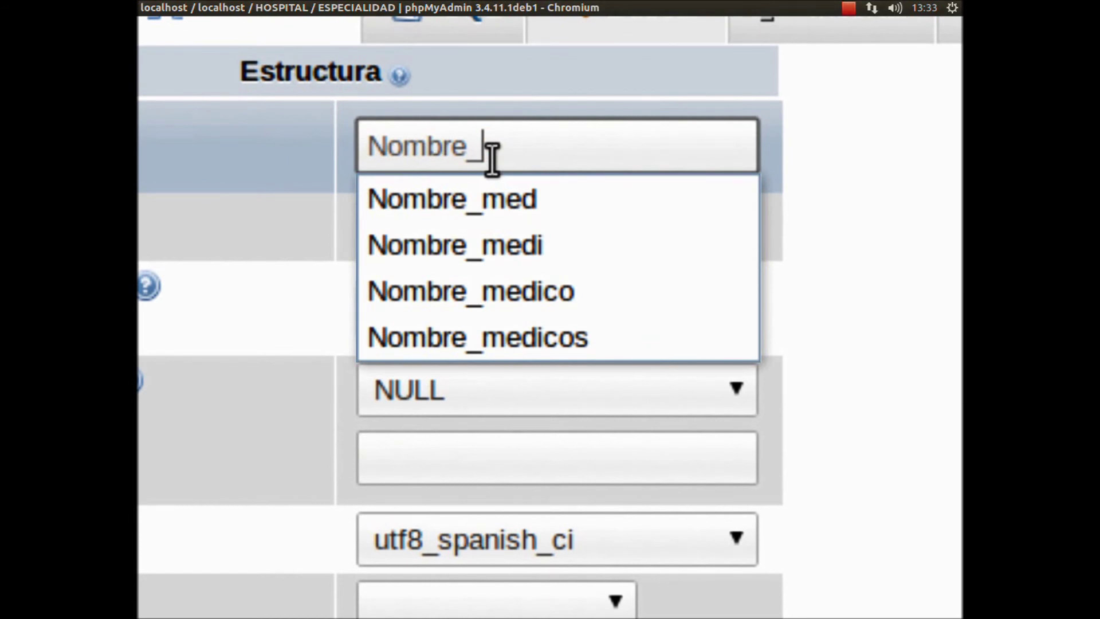
{"action": "key", "text": "BackSpace"}
{"action": "key", "text": "Escape"}
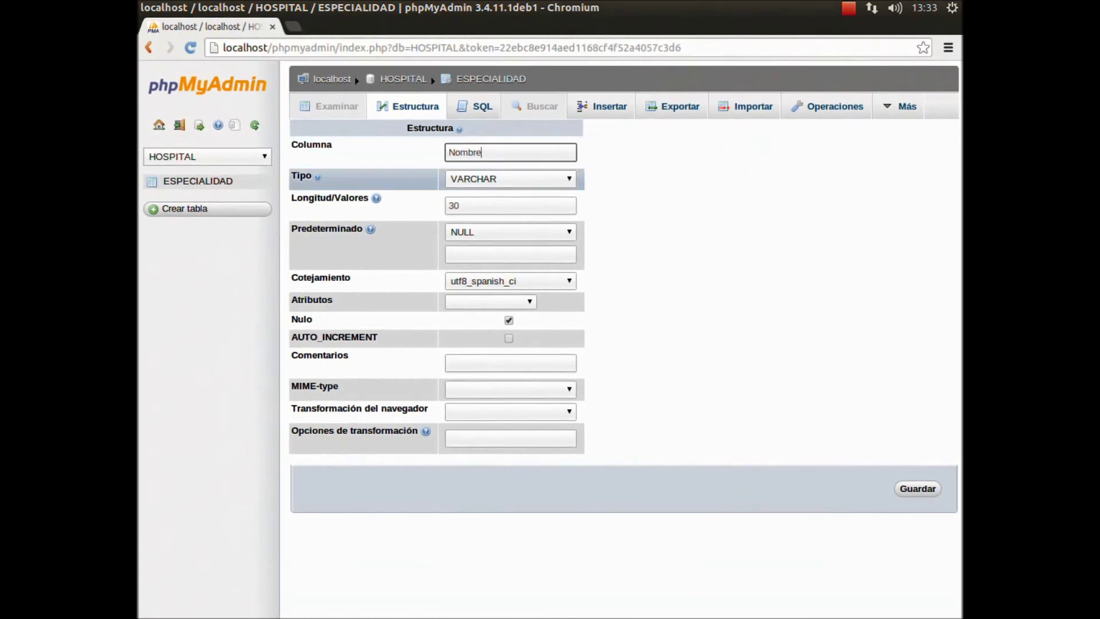
{"action": "key", "text": "Return"}
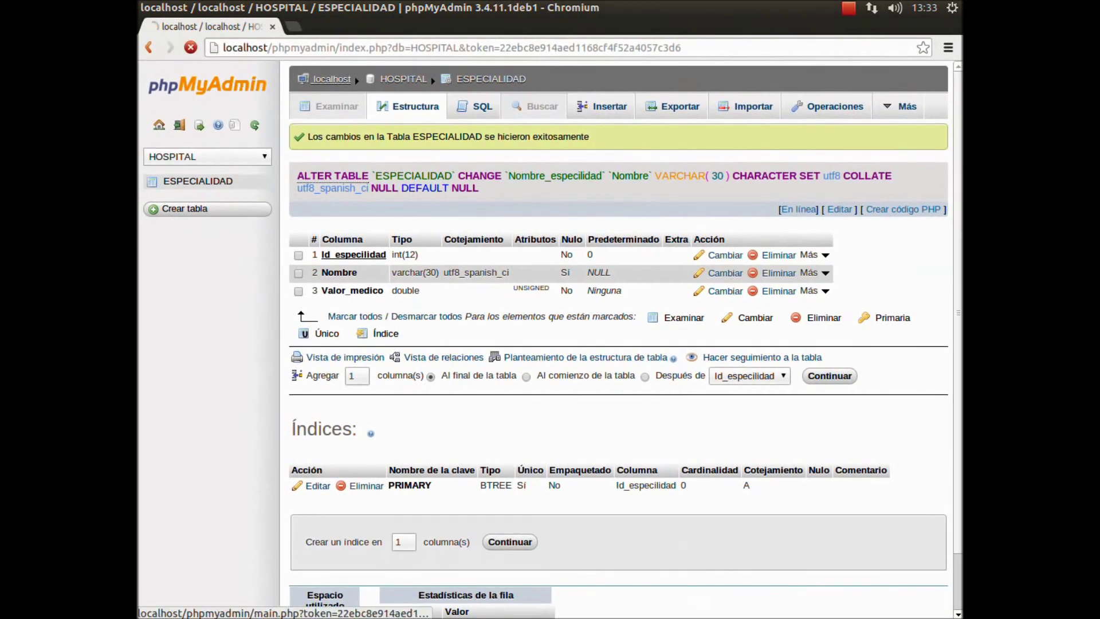
Reopen the HOSPITAL database from the server's database list and show the table operations for ESPECIALIDAD.
{"action": "left_click", "coordinate": [332, 79]}
{"action": "left_click", "coordinate": [350, 106]}
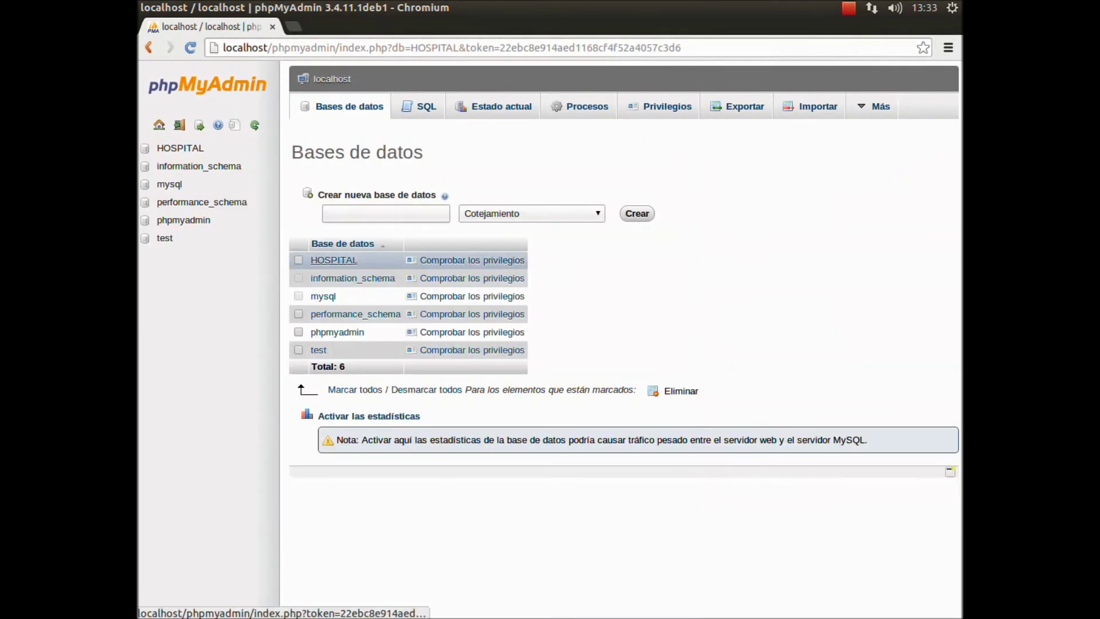
{"action": "left_click", "coordinate": [339, 260]}
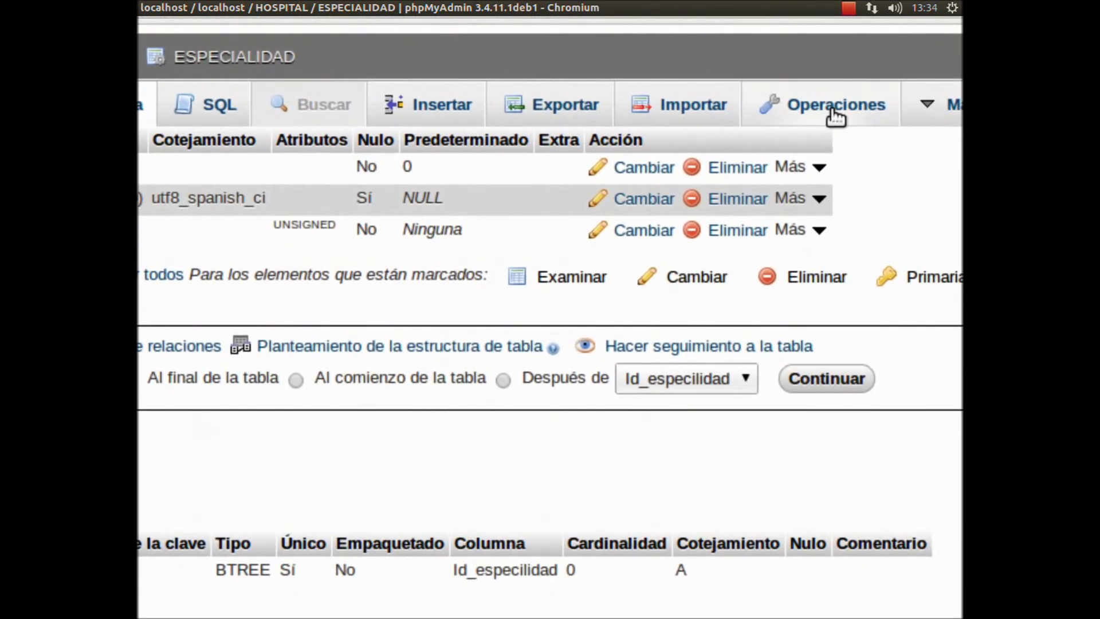
{"action": "left_click", "coordinate": [835, 109]}
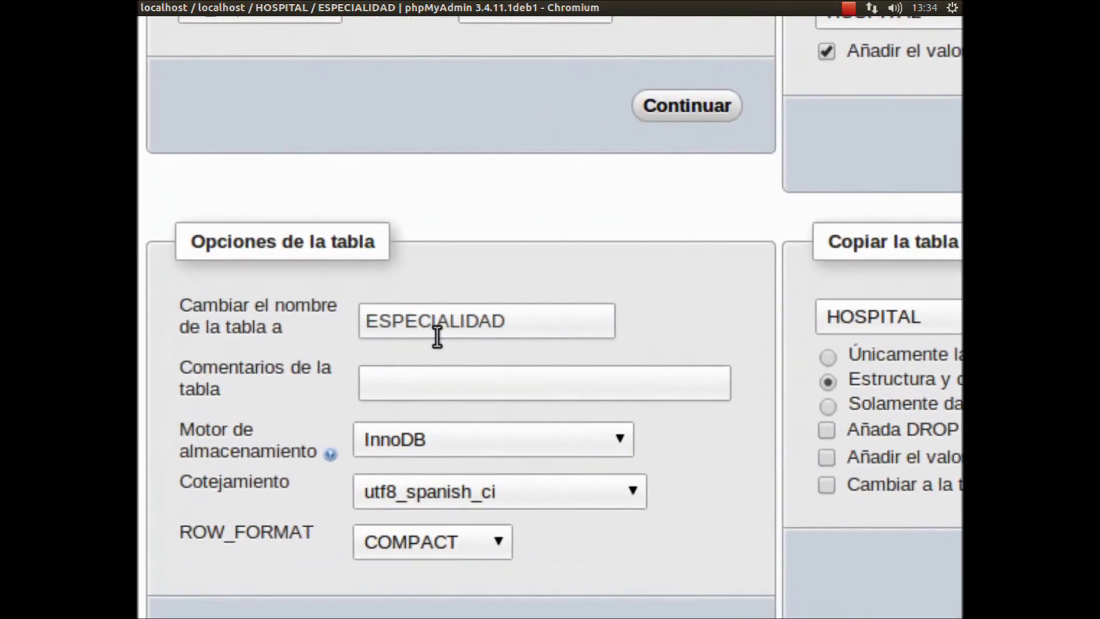
Rename the ESPECIALIDAD table to ESPECIALIDAD_DE_MEDICOS in its table options and apply the change.
{"action": "double_click", "coordinate": [523, 326]}
{"action": "left_click", "coordinate": [481, 330]}
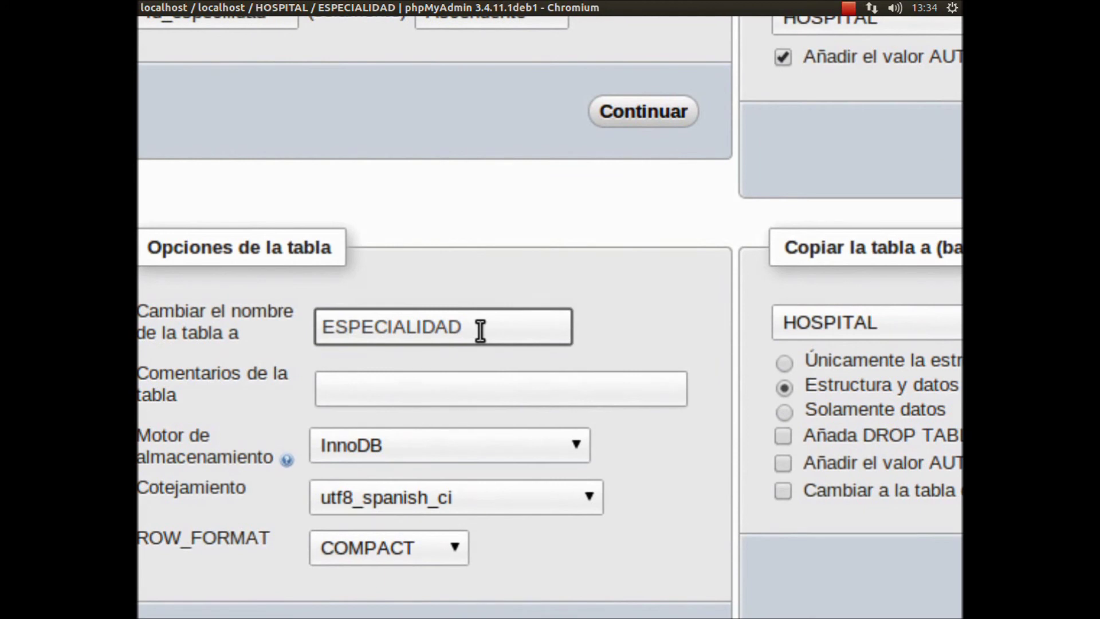
{"action": "type", "text": "_DE_MEDICOS"}
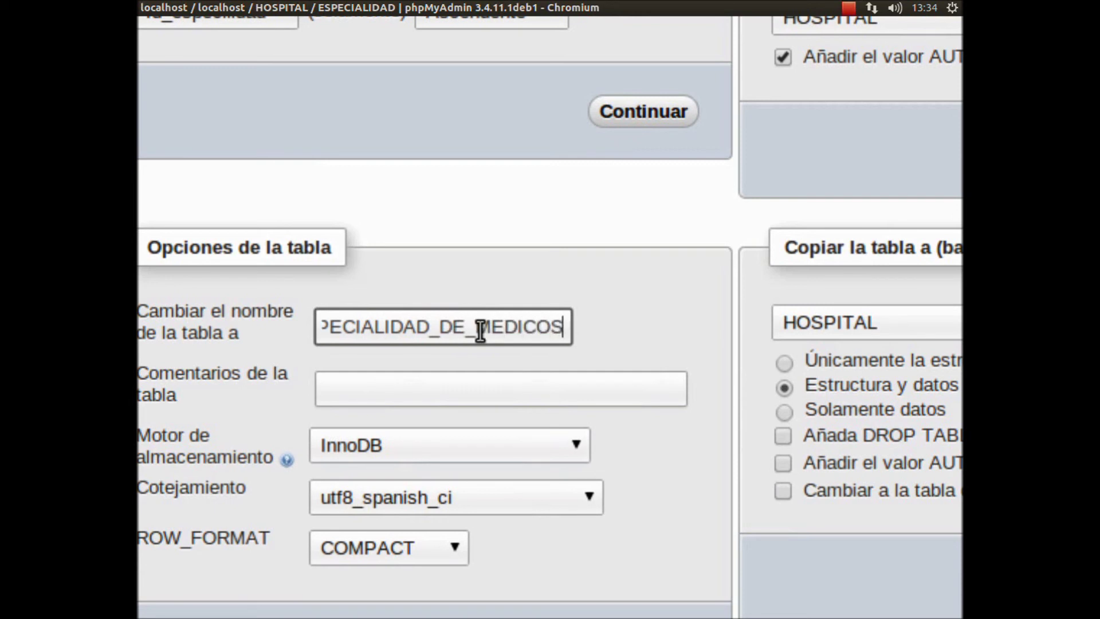
{"action": "double_click", "coordinate": [480, 331]}
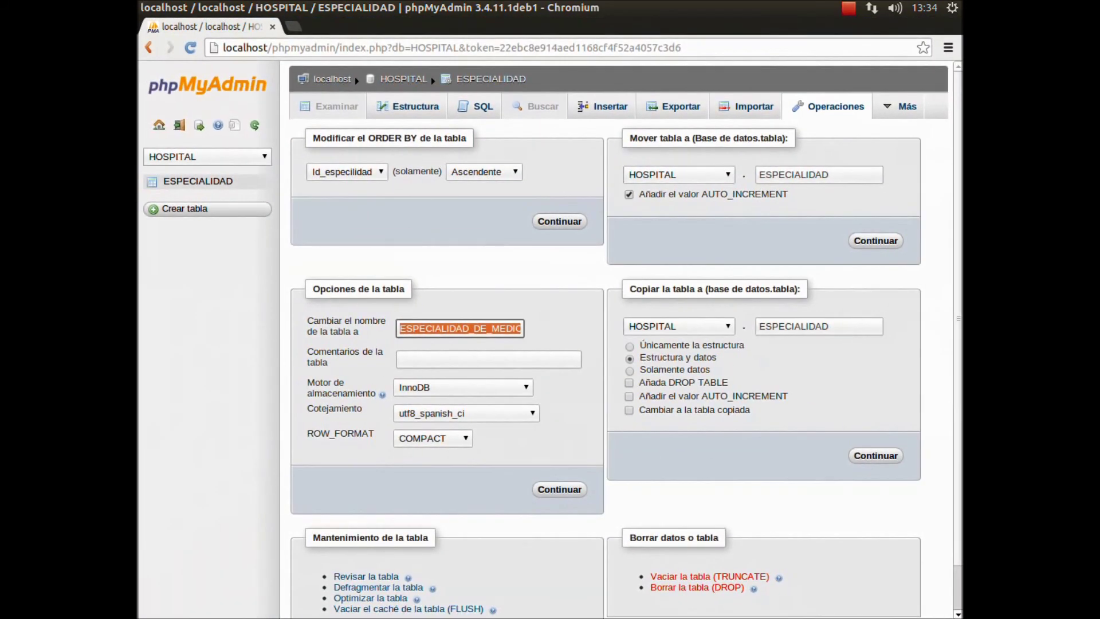
{"action": "key", "text": "Return"}
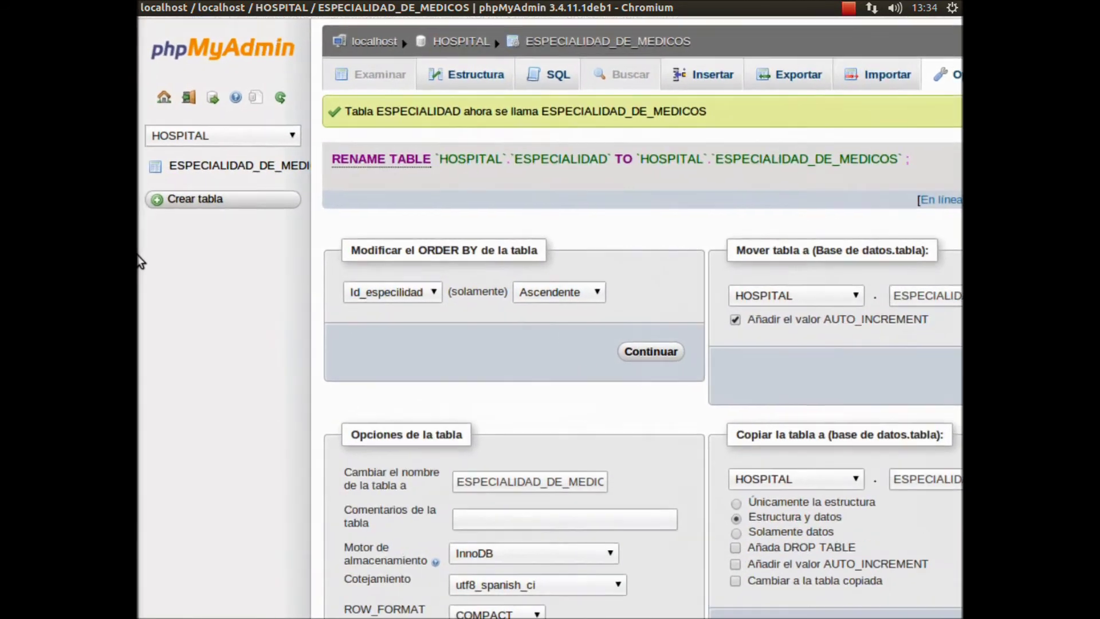
{"action": "key", "text": "ctrl+plus"}
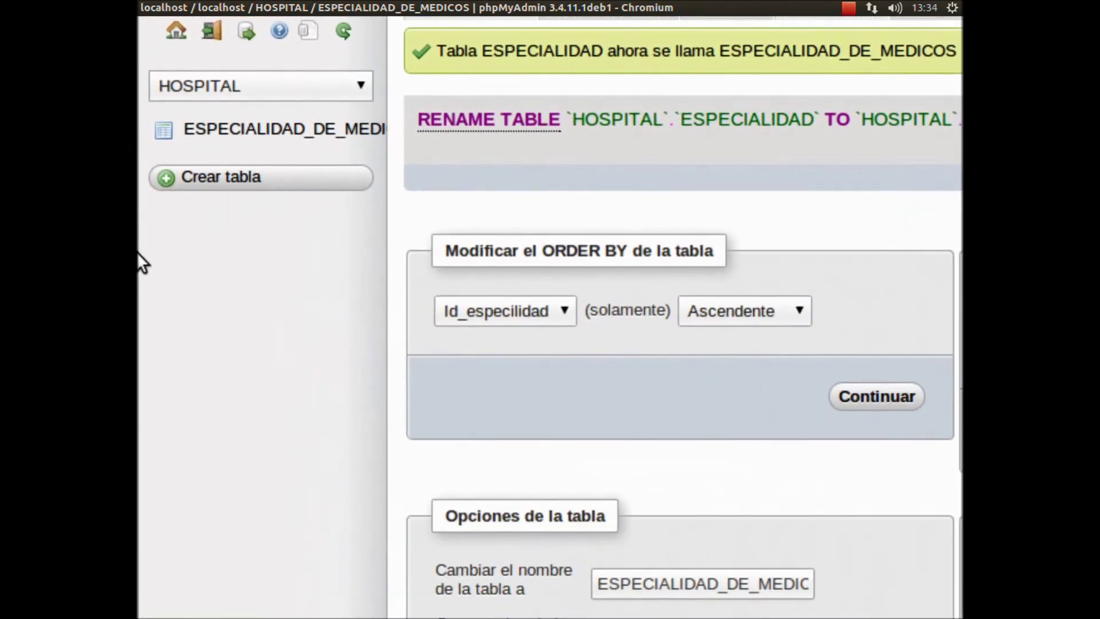
{"action": "scroll", "coordinate": [143, 223], "scroll_direction": "up", "scroll_amount": 1}
{"action": "scroll", "coordinate": [172, 195], "scroll_direction": "up", "scroll_amount": 1}
{"action": "scroll", "coordinate": [172, 195], "scroll_direction": "right", "scroll_amount": 1}
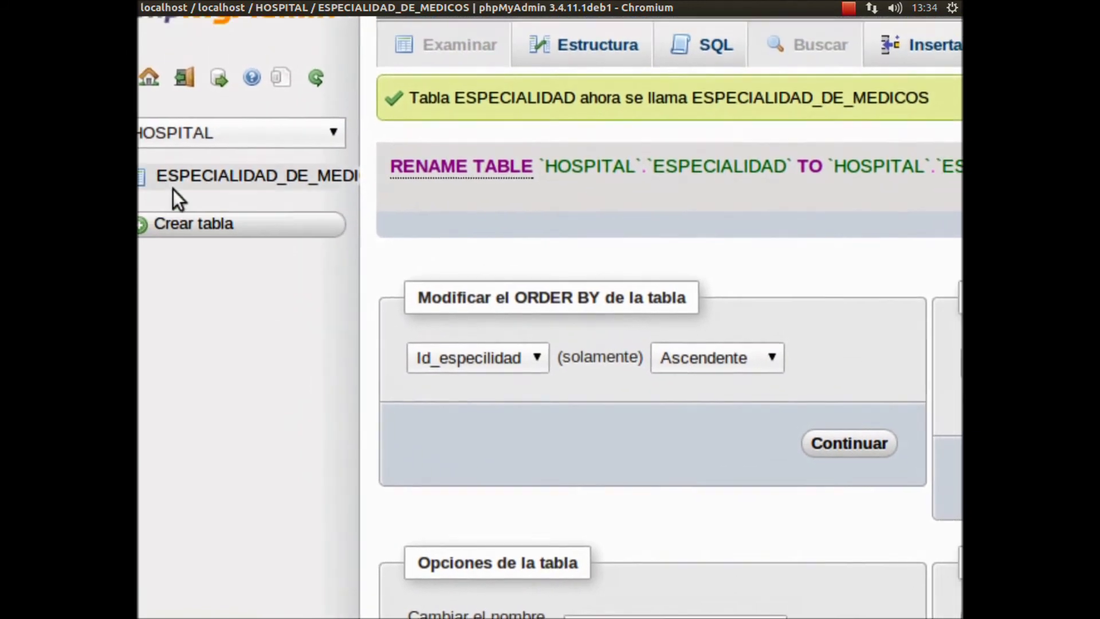
{"action": "key", "text": "ctrl+minus"}
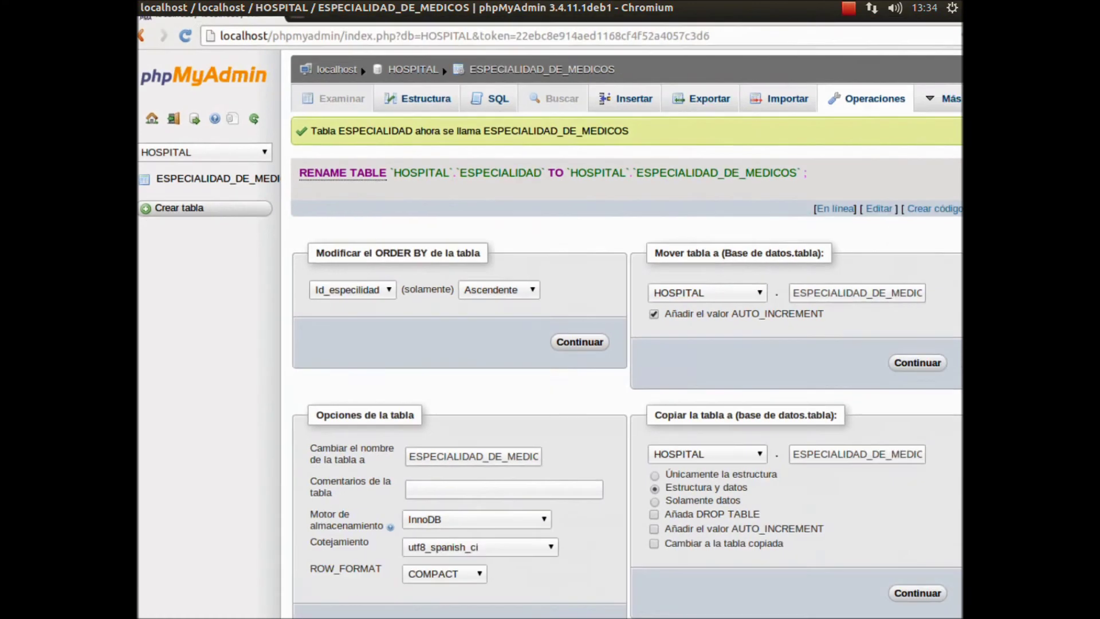
{"action": "key", "text": "alt+Tab"}
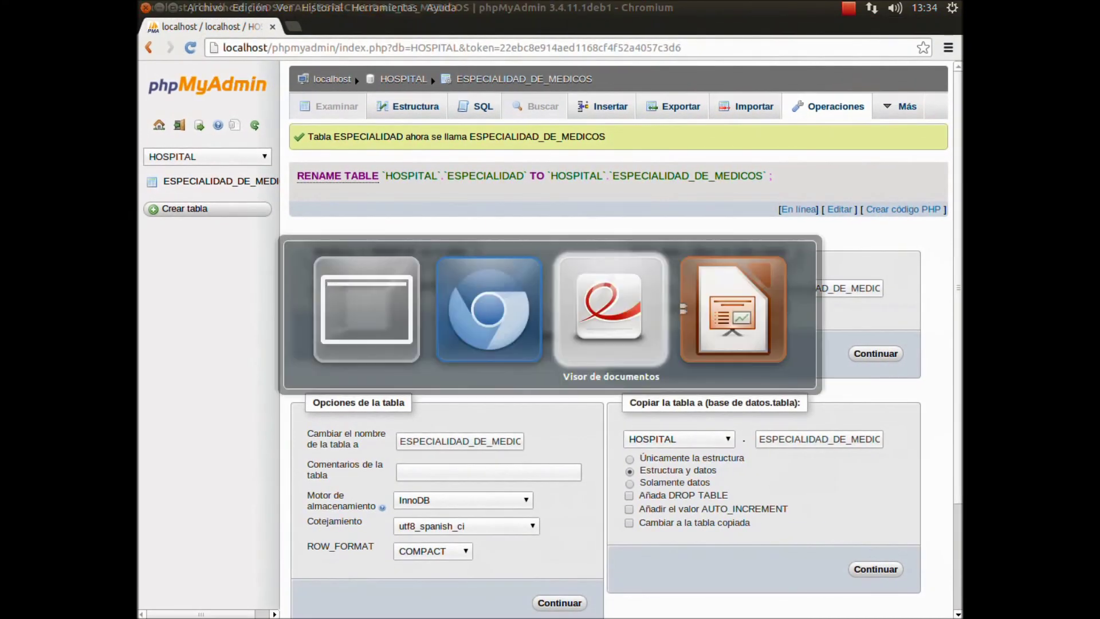
{"action": "key", "text": "alt+Tab"}
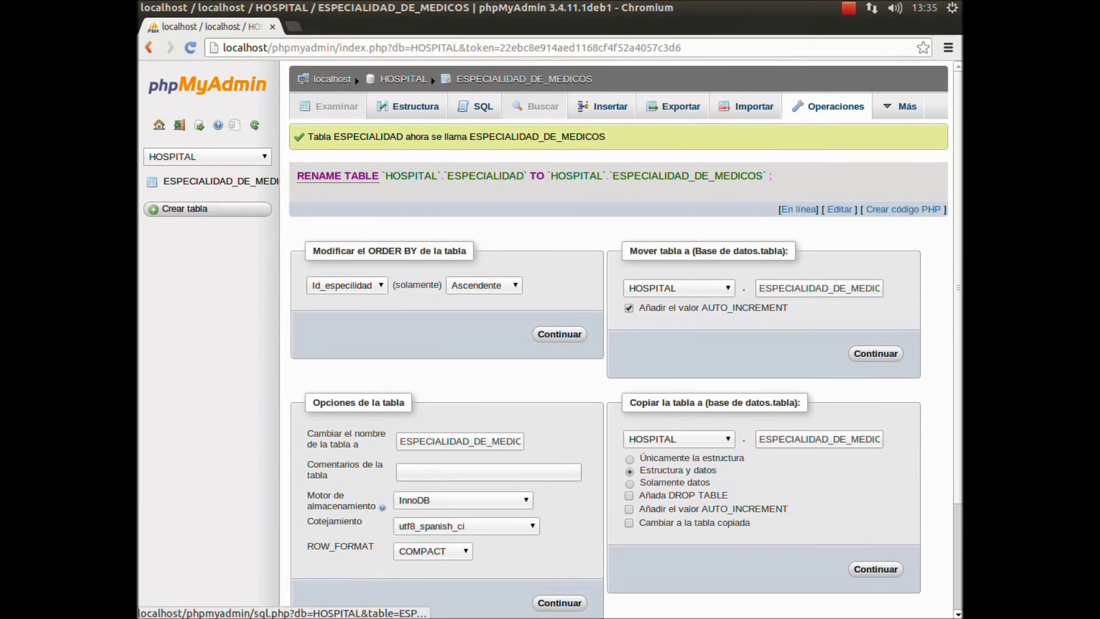
Reopen the HOSPITAL database from the server's database list and show its database-level operations.
{"action": "left_click", "coordinate": [332, 78]}
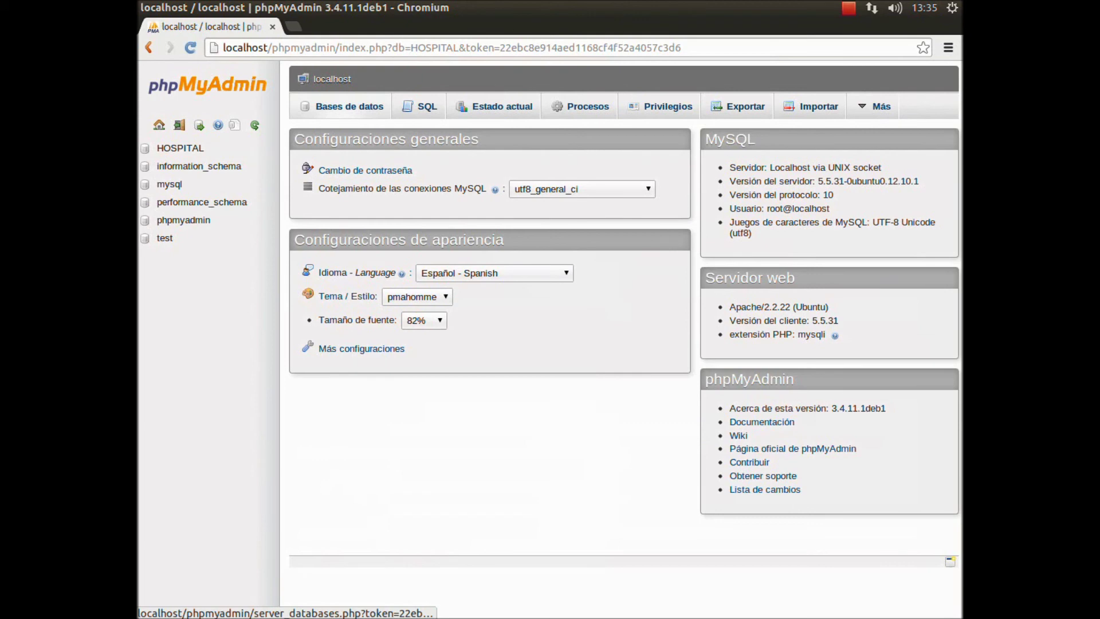
{"action": "left_click", "coordinate": [349, 106]}
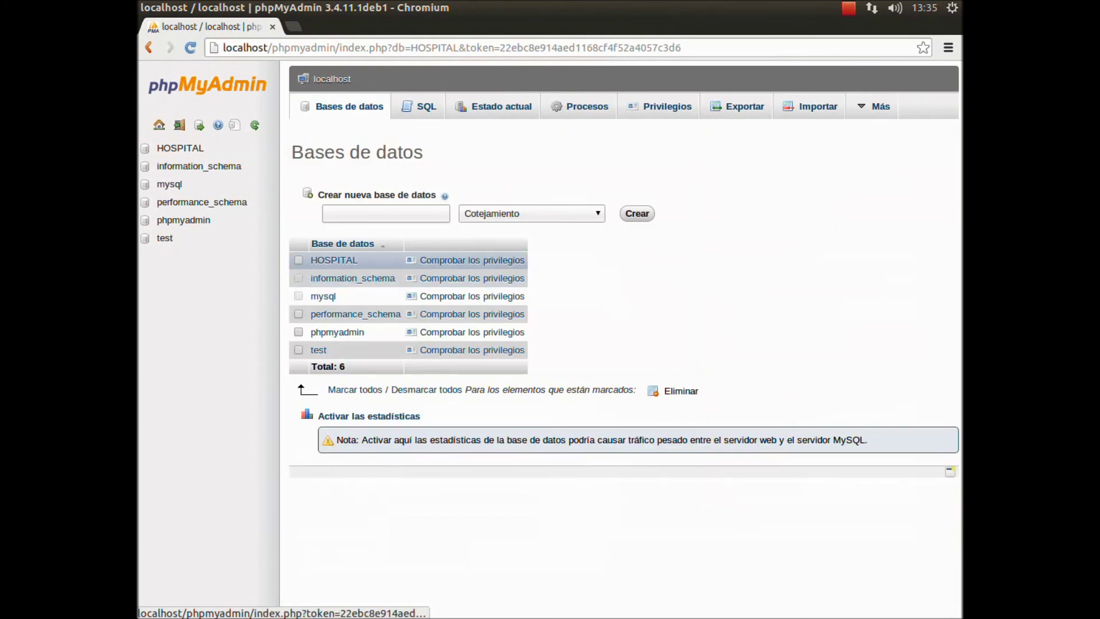
{"action": "left_click", "coordinate": [334, 260]}
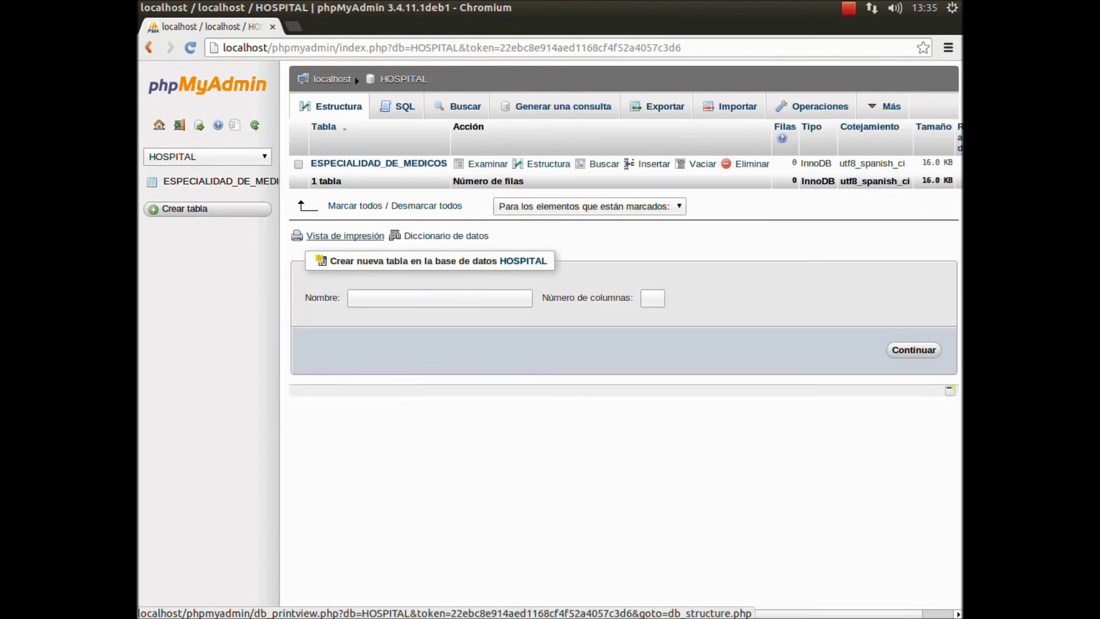
{"action": "left_click", "coordinate": [820, 106]}
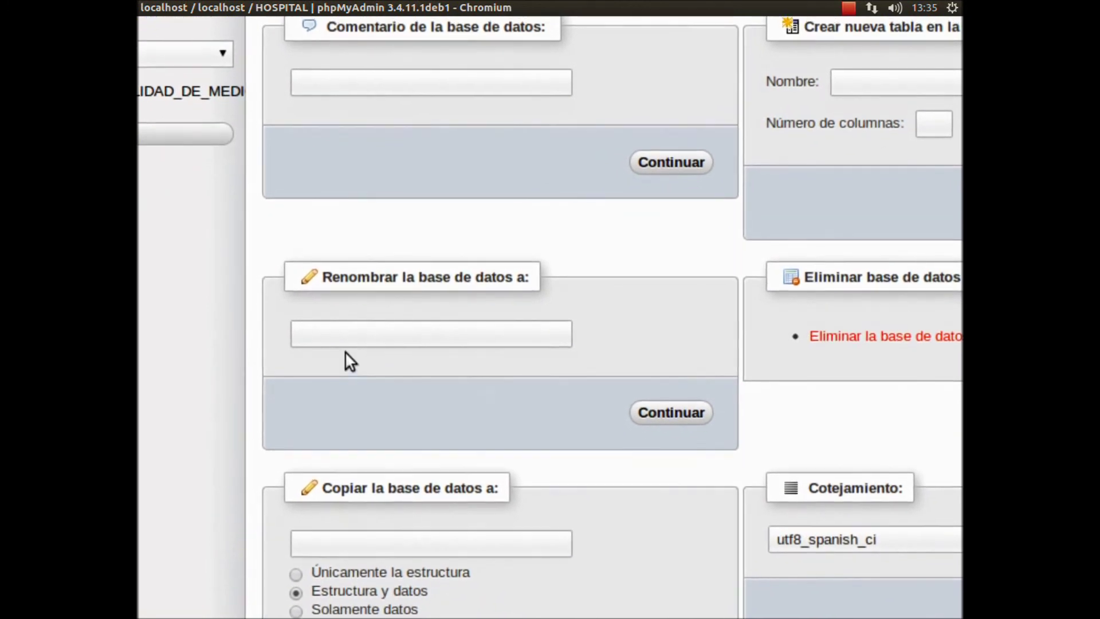
Rename the HOSPITAL database to SAN PEDRO, confirm the operation and reload the renamed database.
{"action": "left_click", "coordinate": [336, 341]}
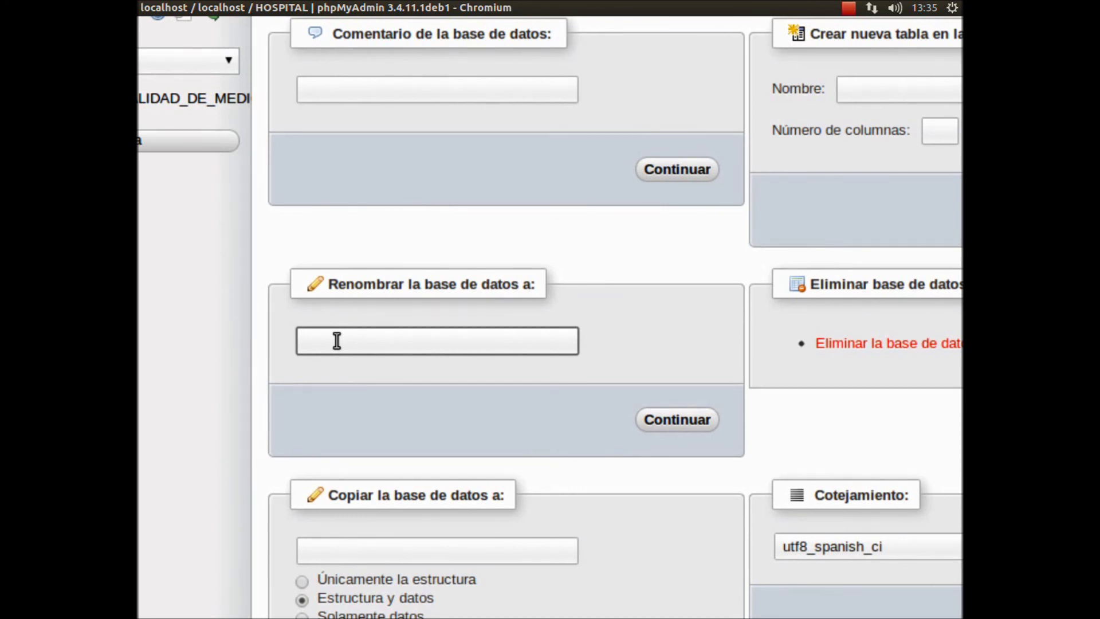
{"action": "type", "text": "SAN_PEDRO_PASTO"}
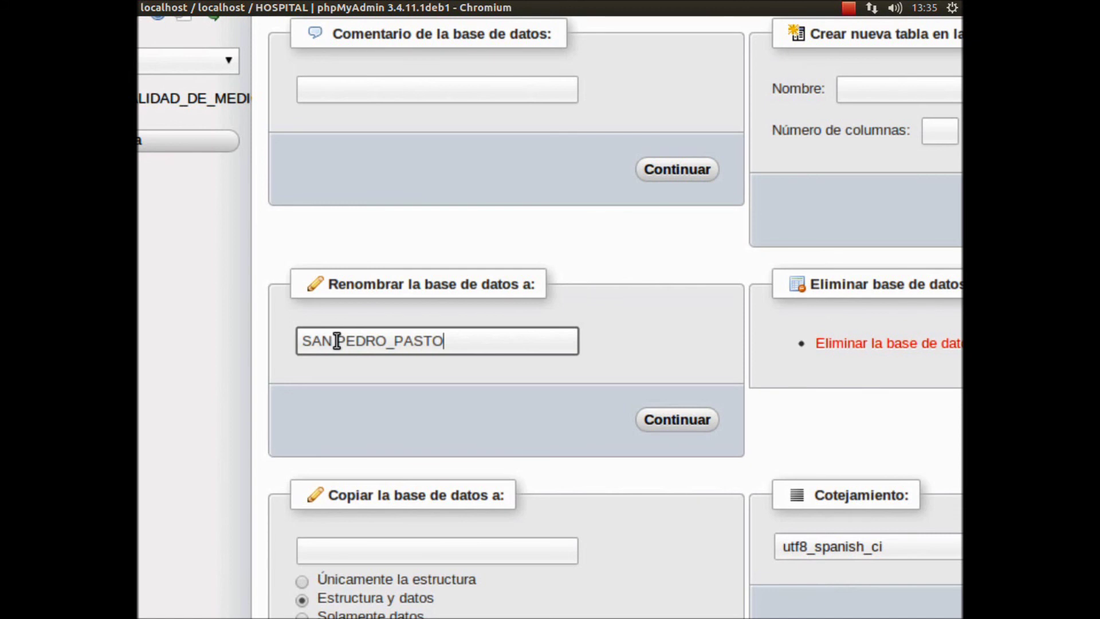
{"action": "key", "text": "BackSpace"}
{"action": "key", "text": "BackSpace"}
{"action": "key", "text": "BackSpace"}
{"action": "key", "text": "BackSpace"}
{"action": "key", "text": "BackSpace"}
{"action": "key", "text": "BackSpace"}
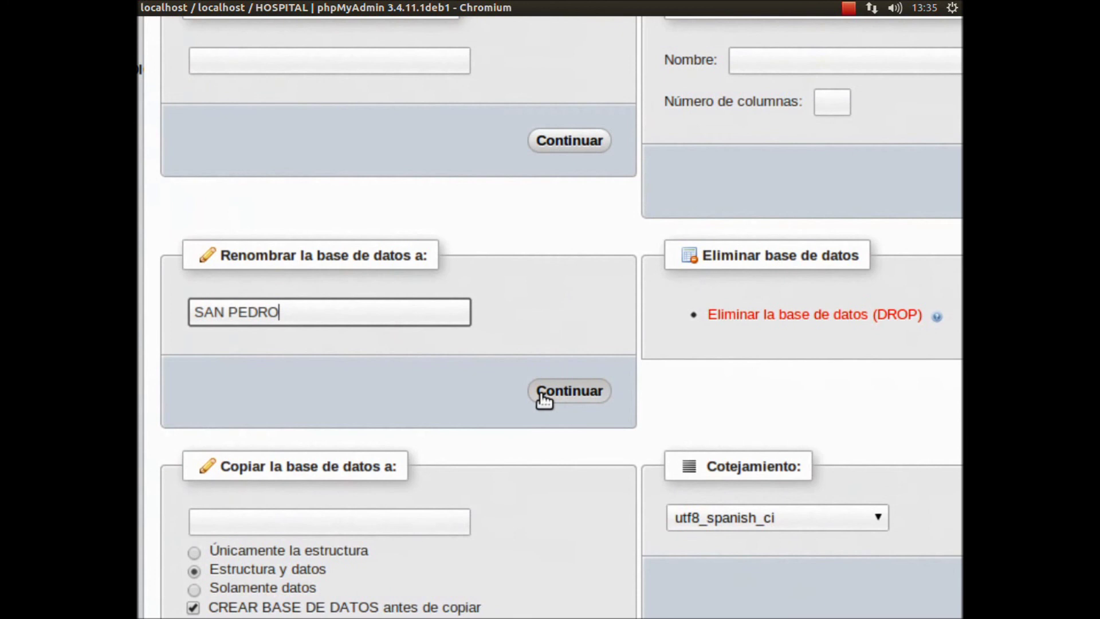
{"action": "left_click", "coordinate": [543, 396]}
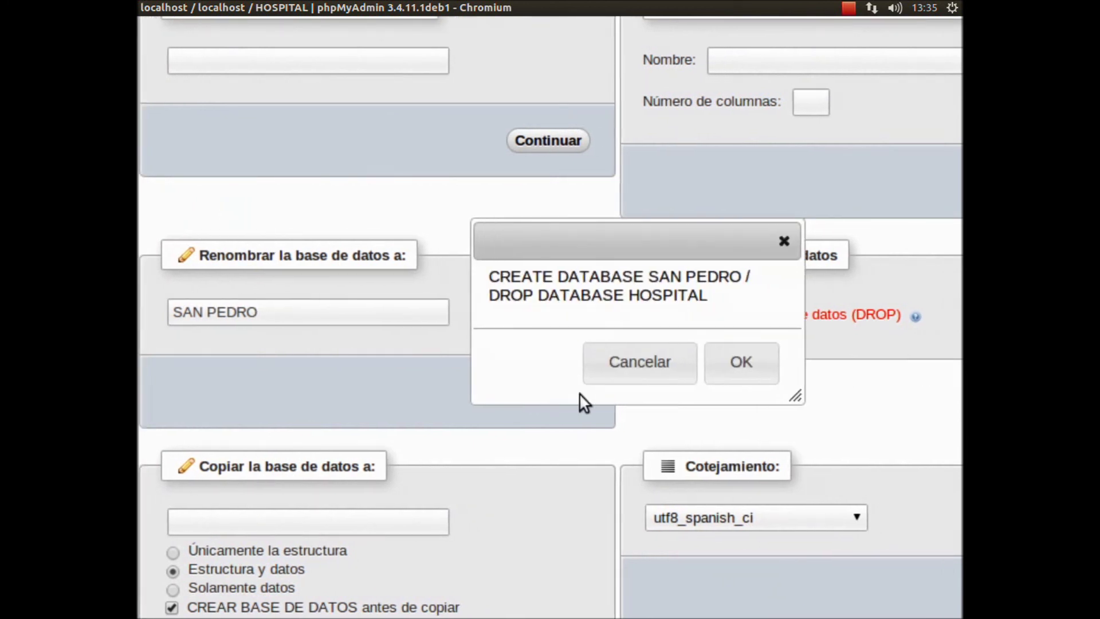
{"action": "left_click", "coordinate": [687, 374]}
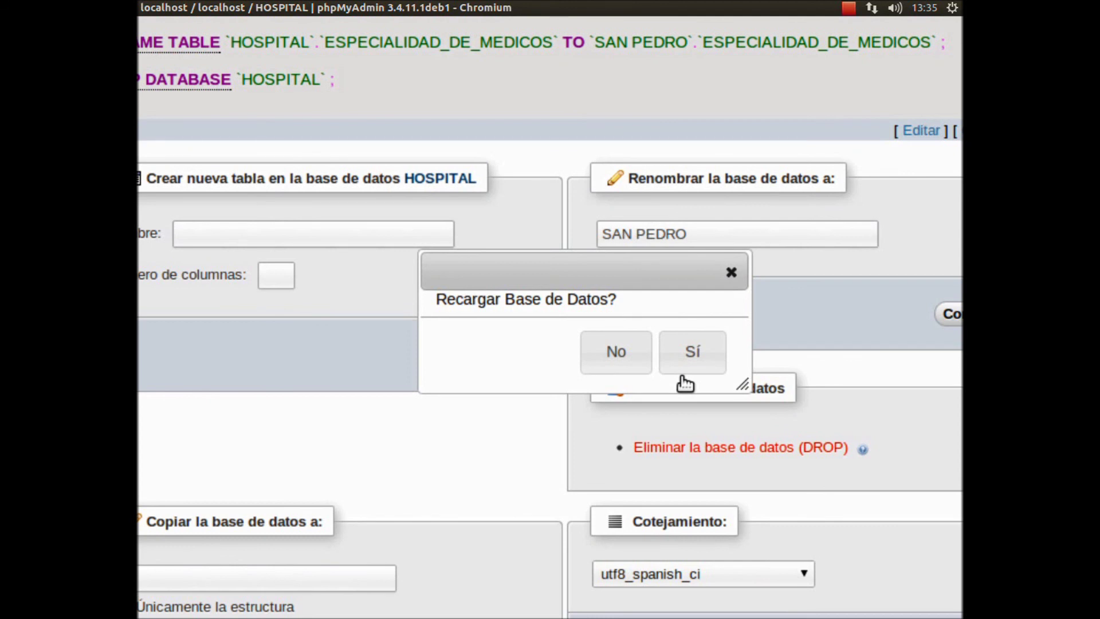
{"action": "left_click", "coordinate": [690, 363]}
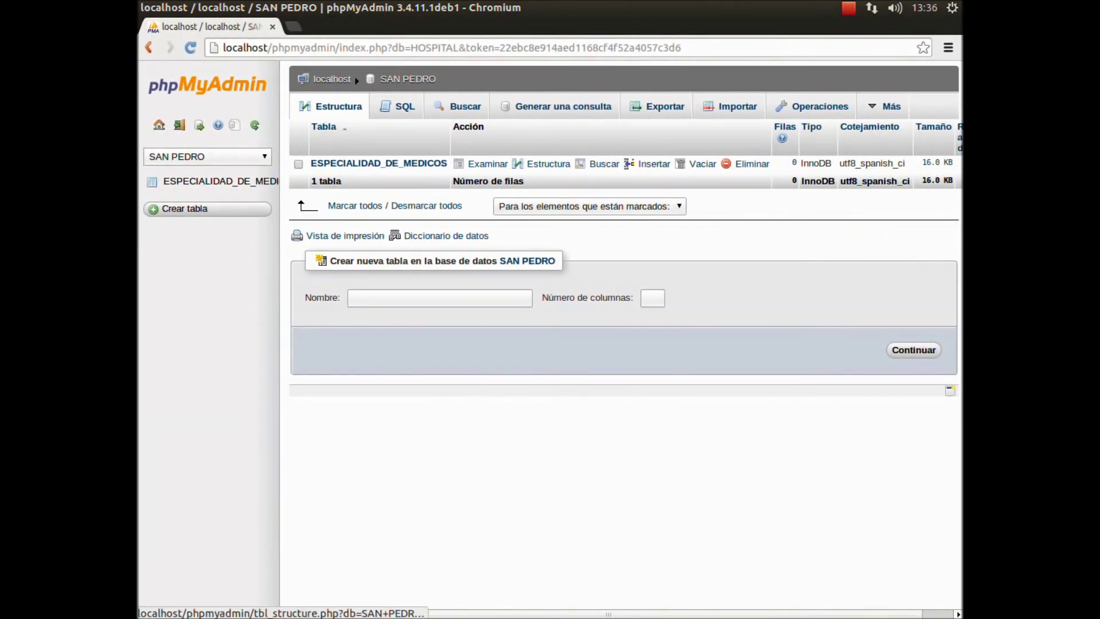
Return to the server's database list, mark the SAN PEDRO database and delete it, confirming the deletion.
{"action": "left_click", "coordinate": [158, 125]}
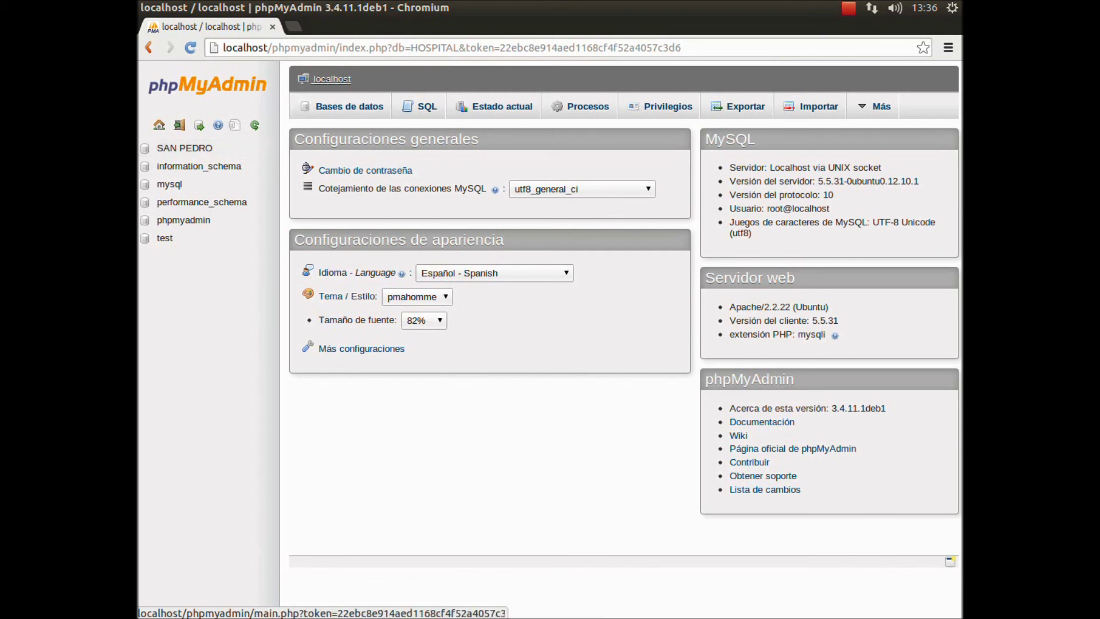
{"action": "left_click", "coordinate": [332, 79]}
{"action": "left_click", "coordinate": [349, 107]}
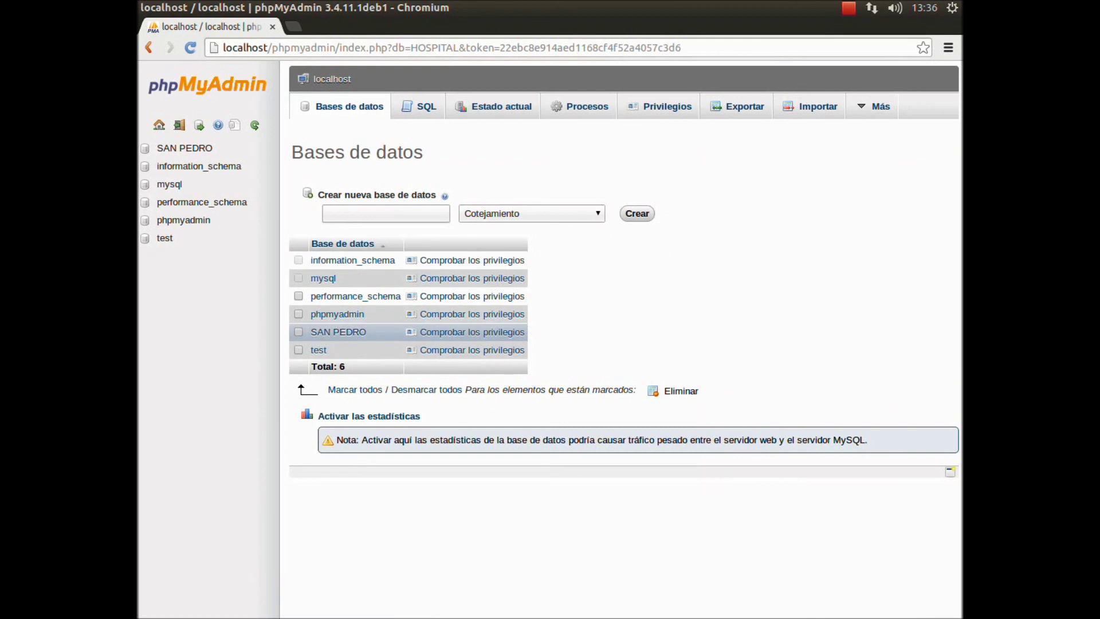
{"action": "left_click", "coordinate": [350, 332]}
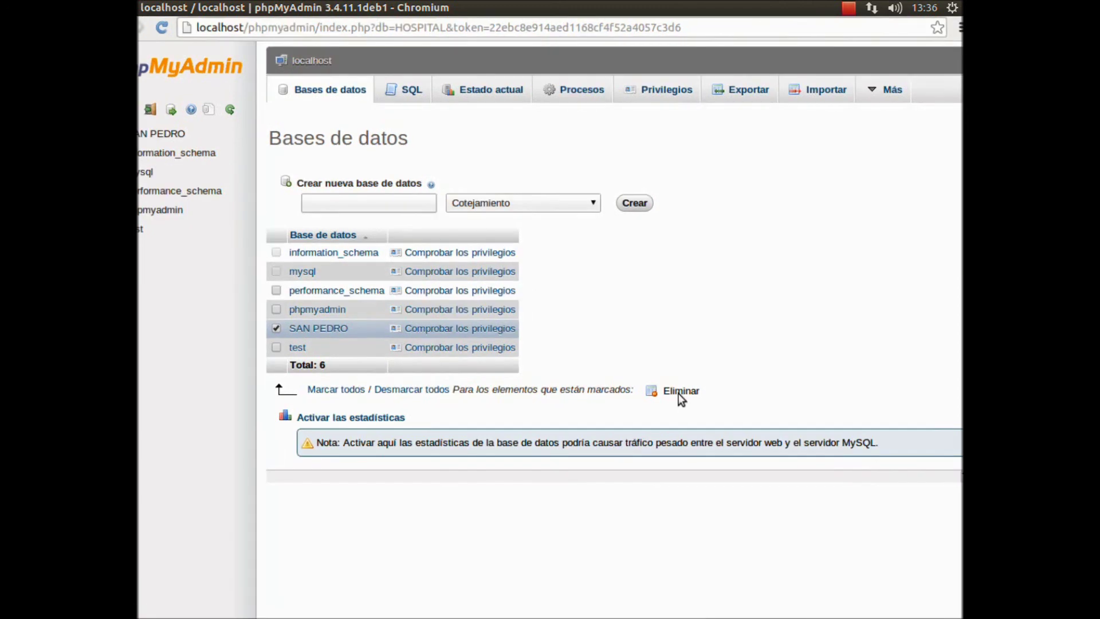
{"action": "left_click", "coordinate": [680, 392]}
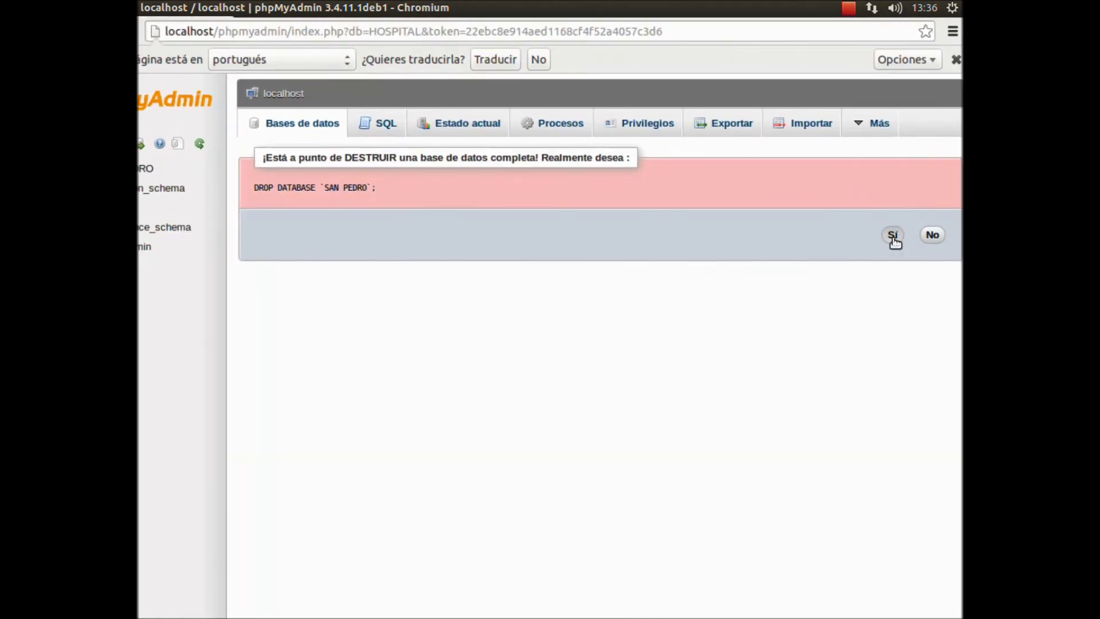
{"action": "left_click", "coordinate": [893, 235]}
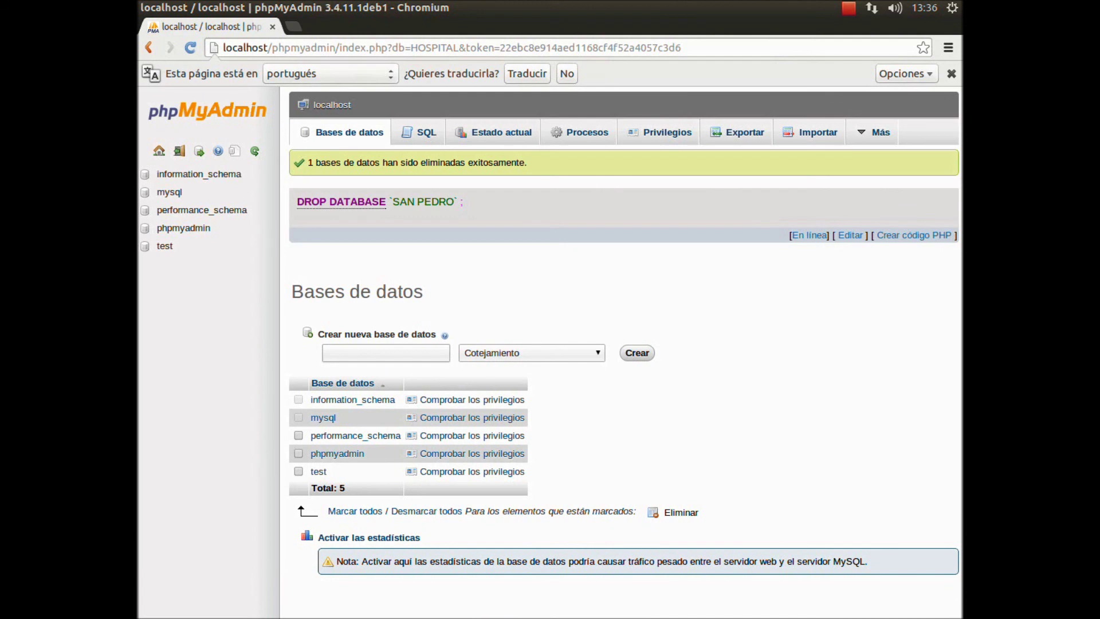
{"action": "left_click", "coordinate": [849, 8]}
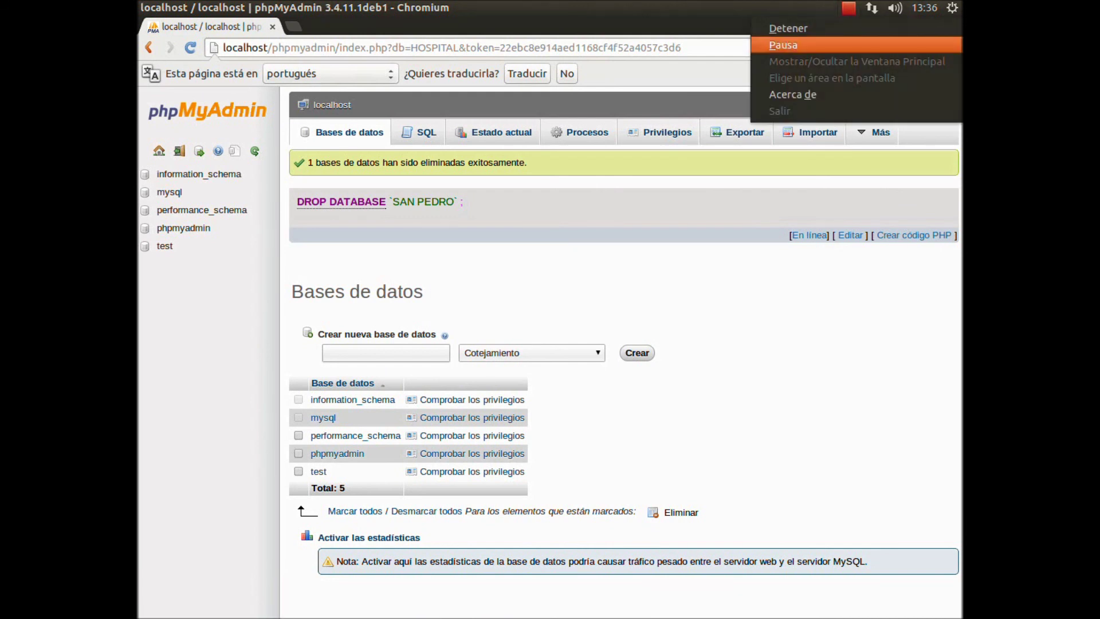
{"action": "key", "text": "Return"}
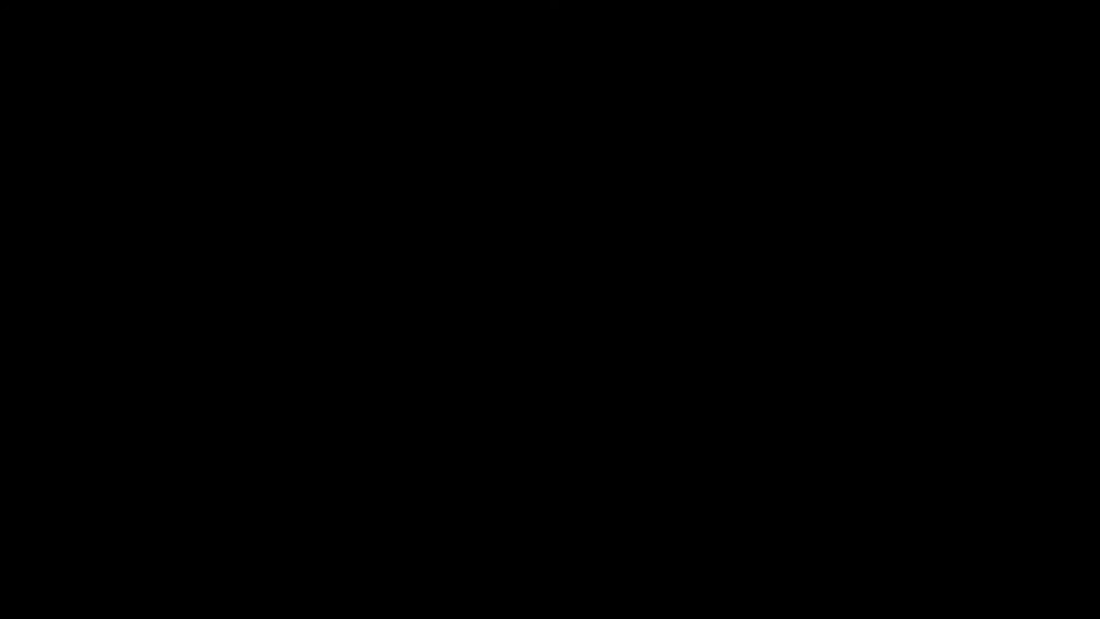